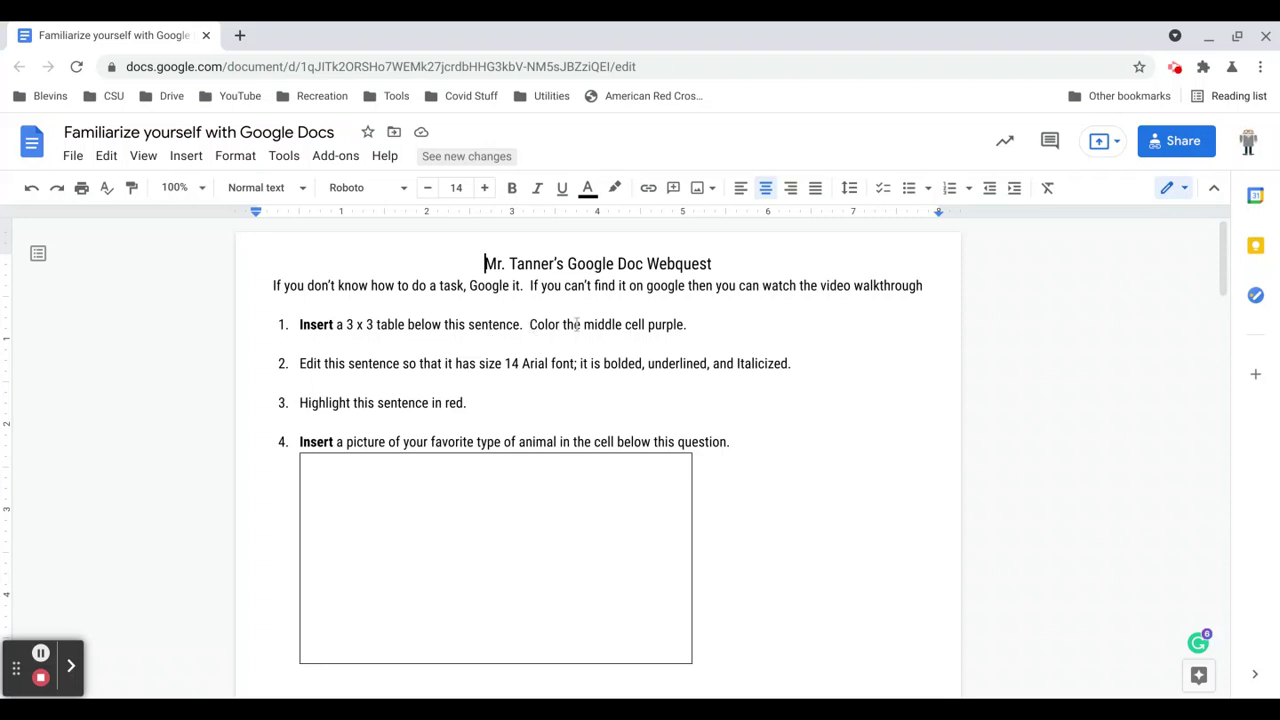
# Insert an empty 3 x 3 table after the first task sentence and place the caret in its first cell.
pyautogui.click(699, 324)
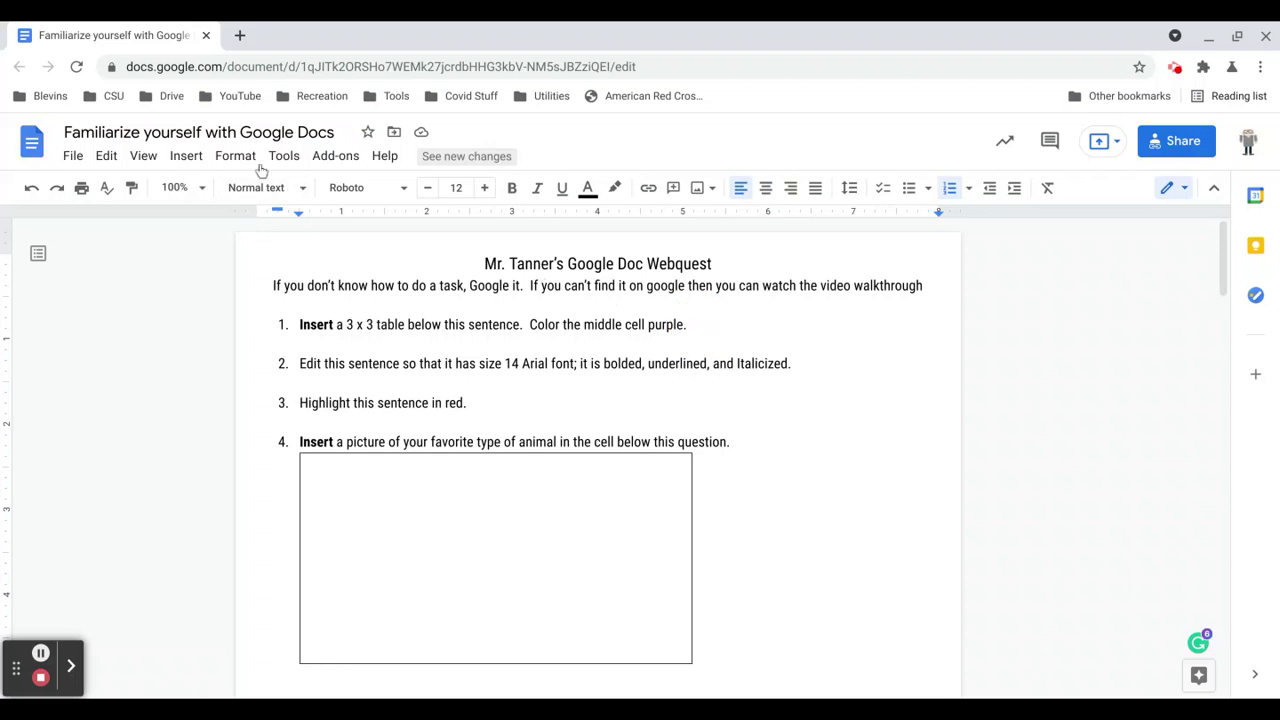
pyautogui.click(186, 158)
pyautogui.moveTo(210, 218)
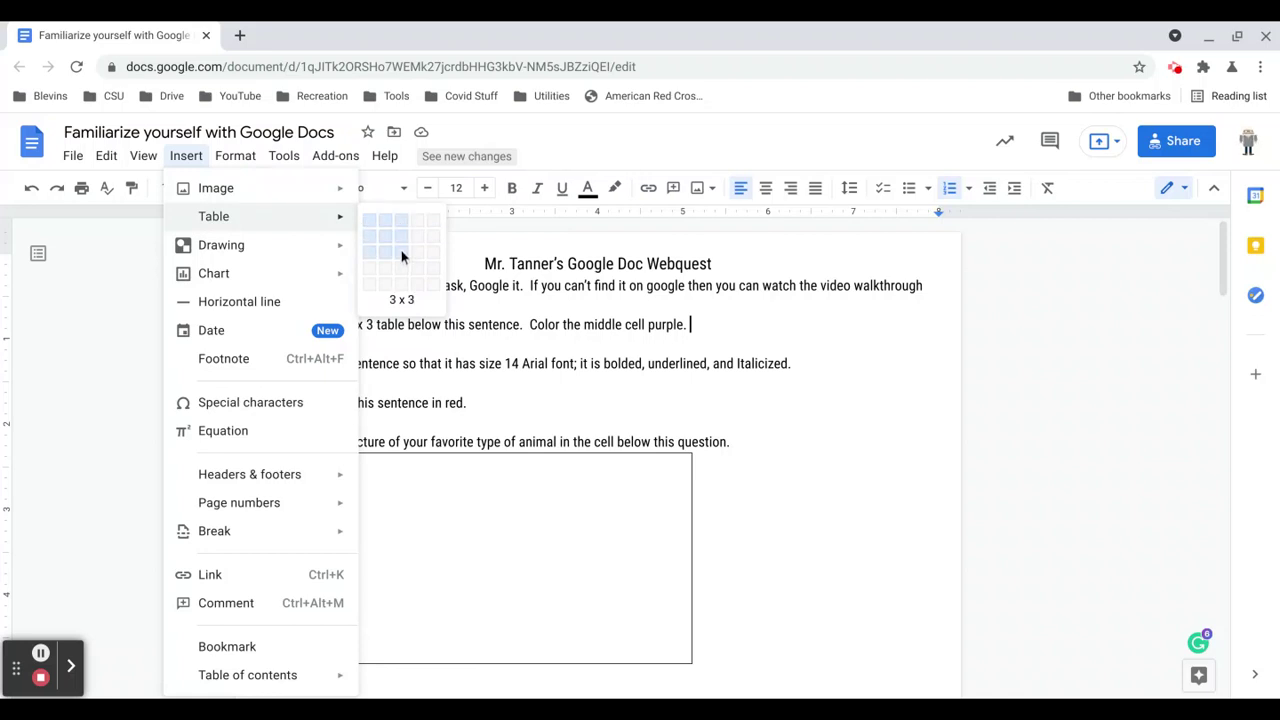
pyautogui.click(401, 250)
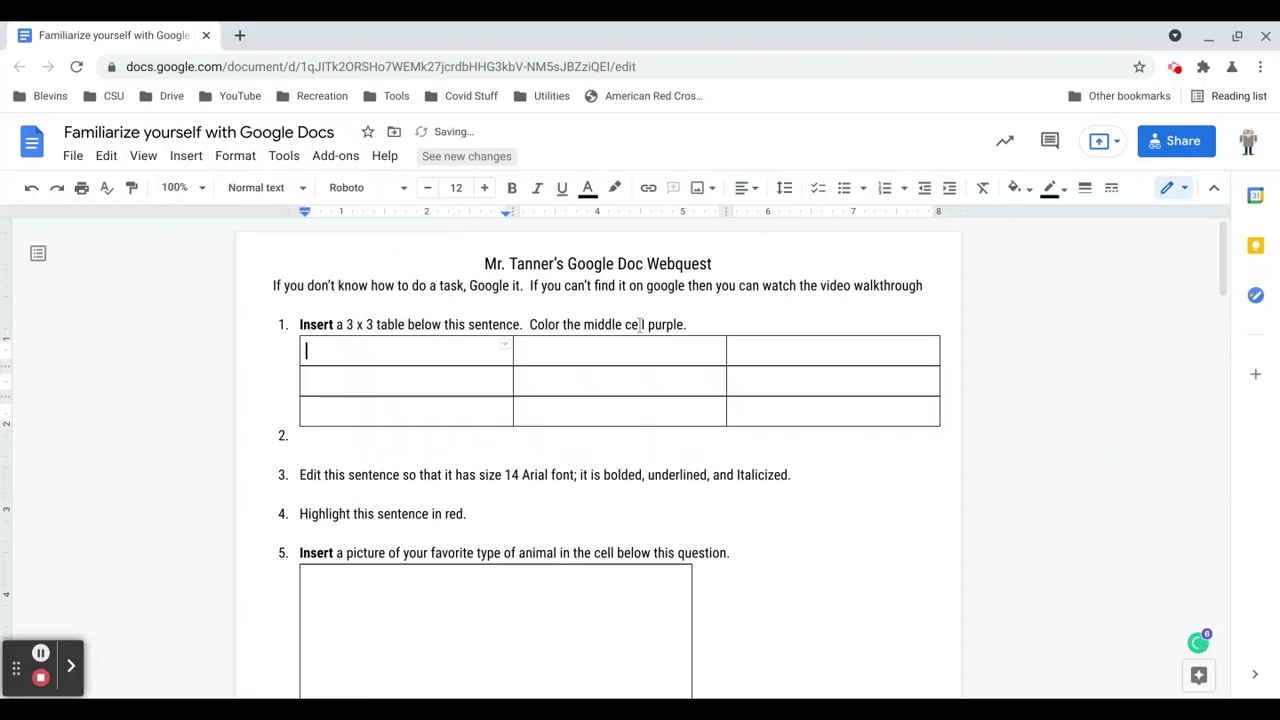
pyautogui.click(692, 326)
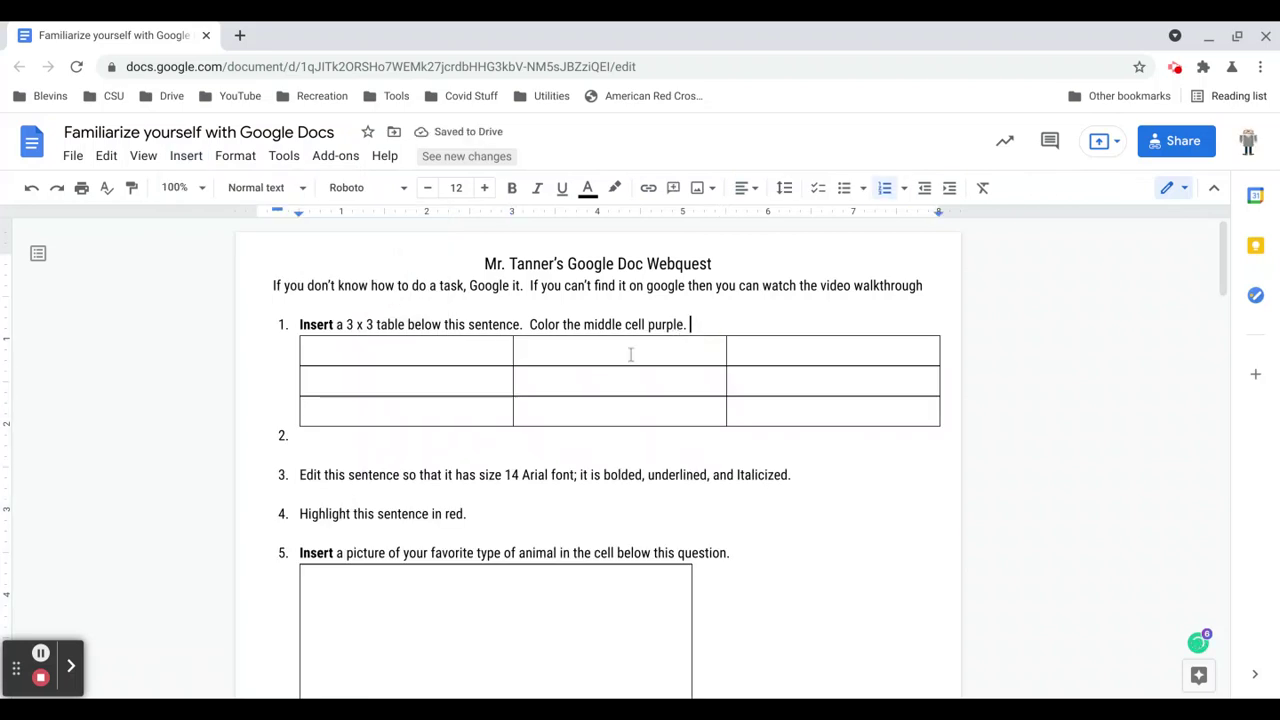
pyautogui.click(452, 352)
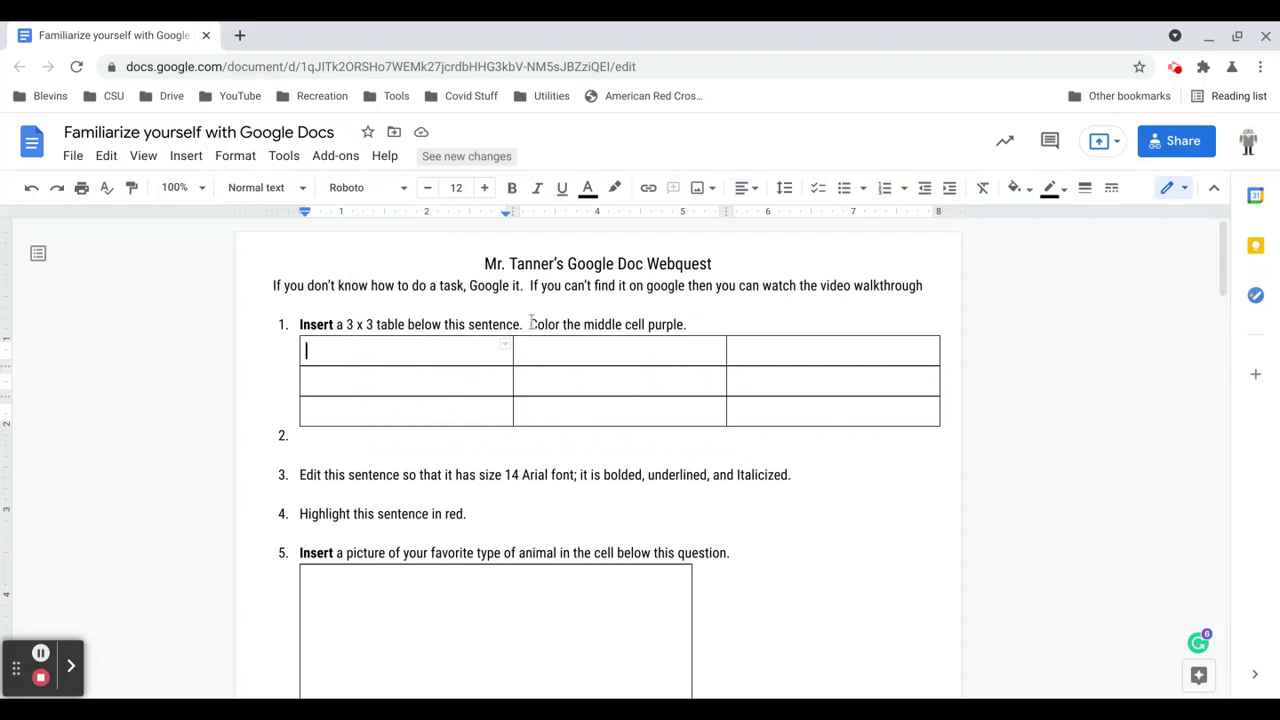
# Give the table's middle cell a purple background, then move the caret to empty list item 2.
pyautogui.click(546, 380)
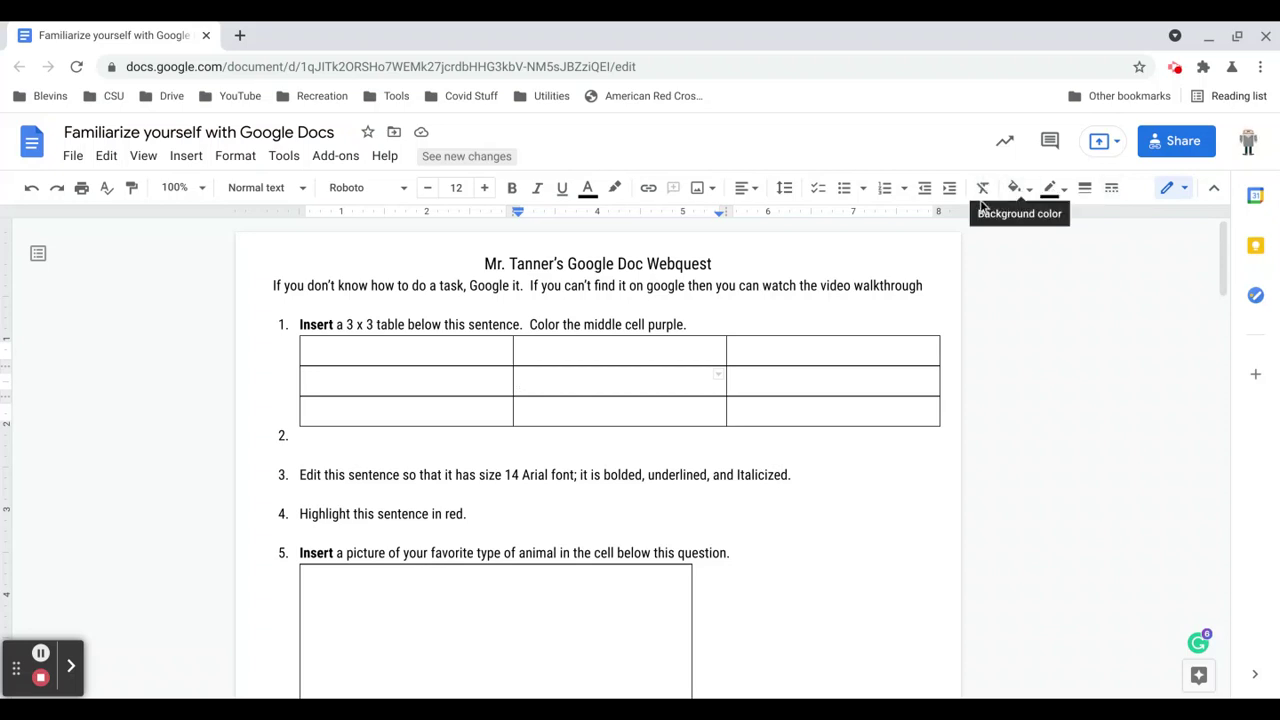
pyautogui.click(1237, 35)
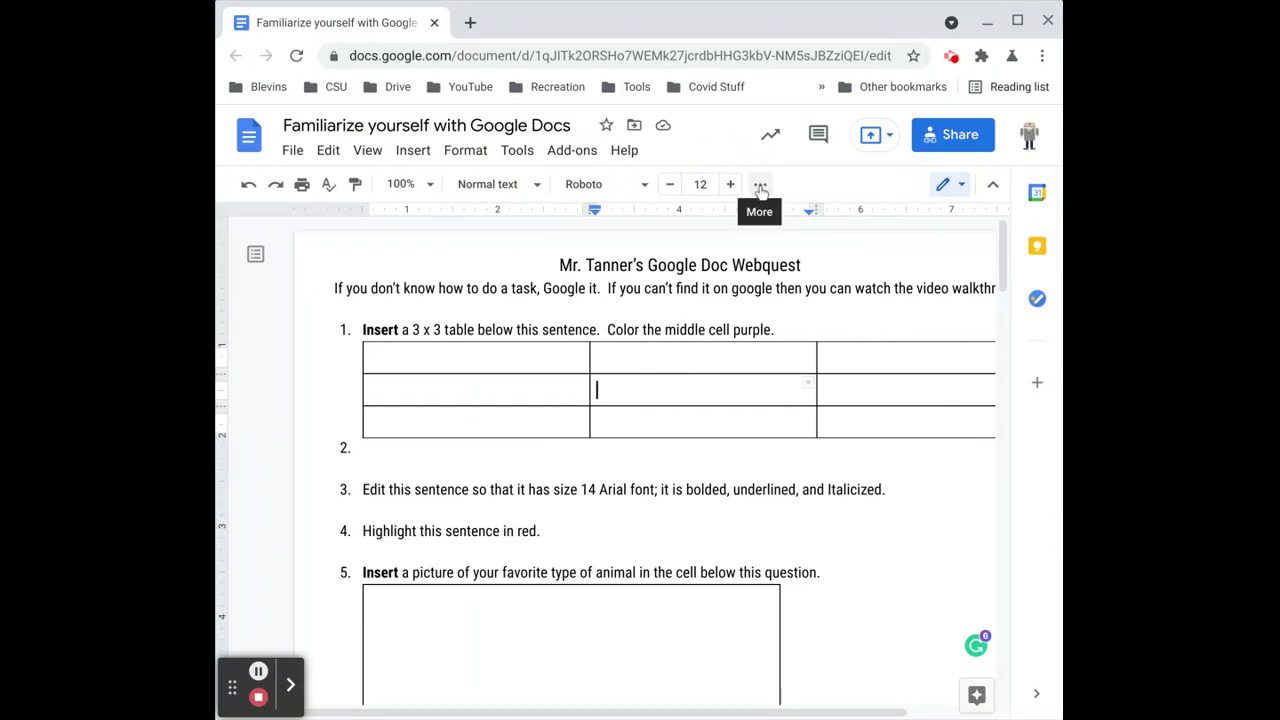
pyautogui.click(761, 188)
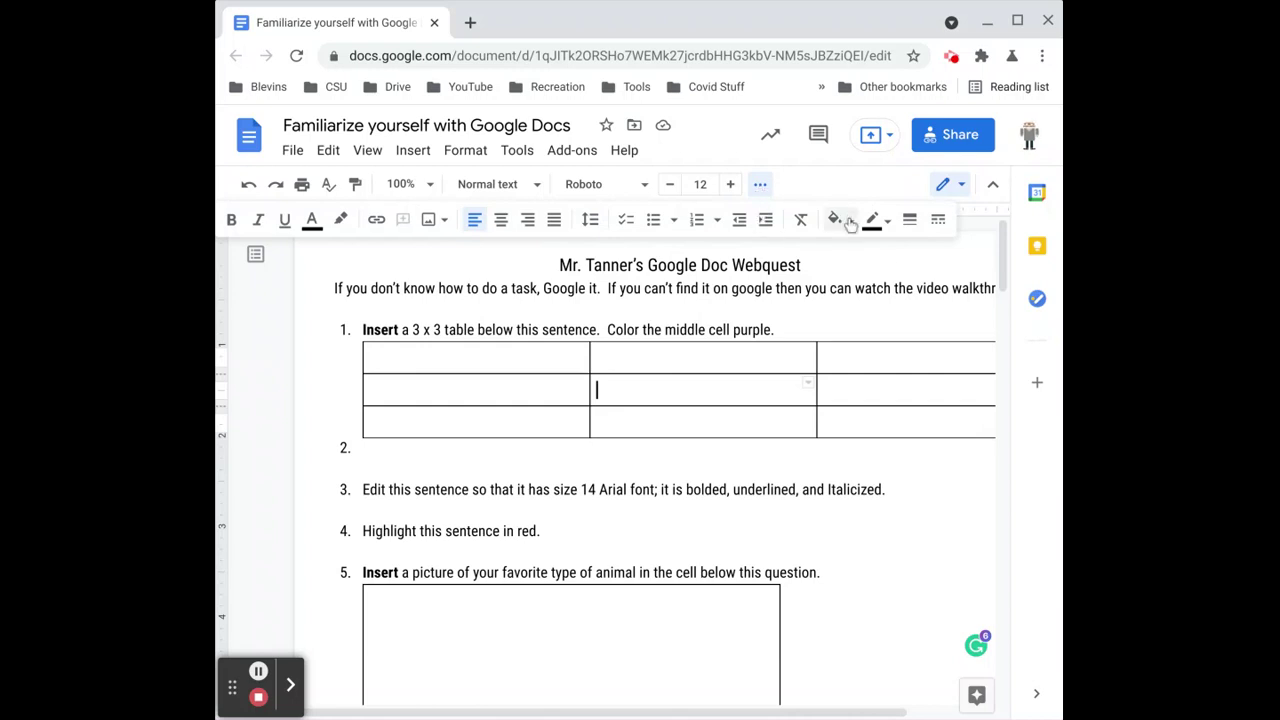
pyautogui.click(1017, 20)
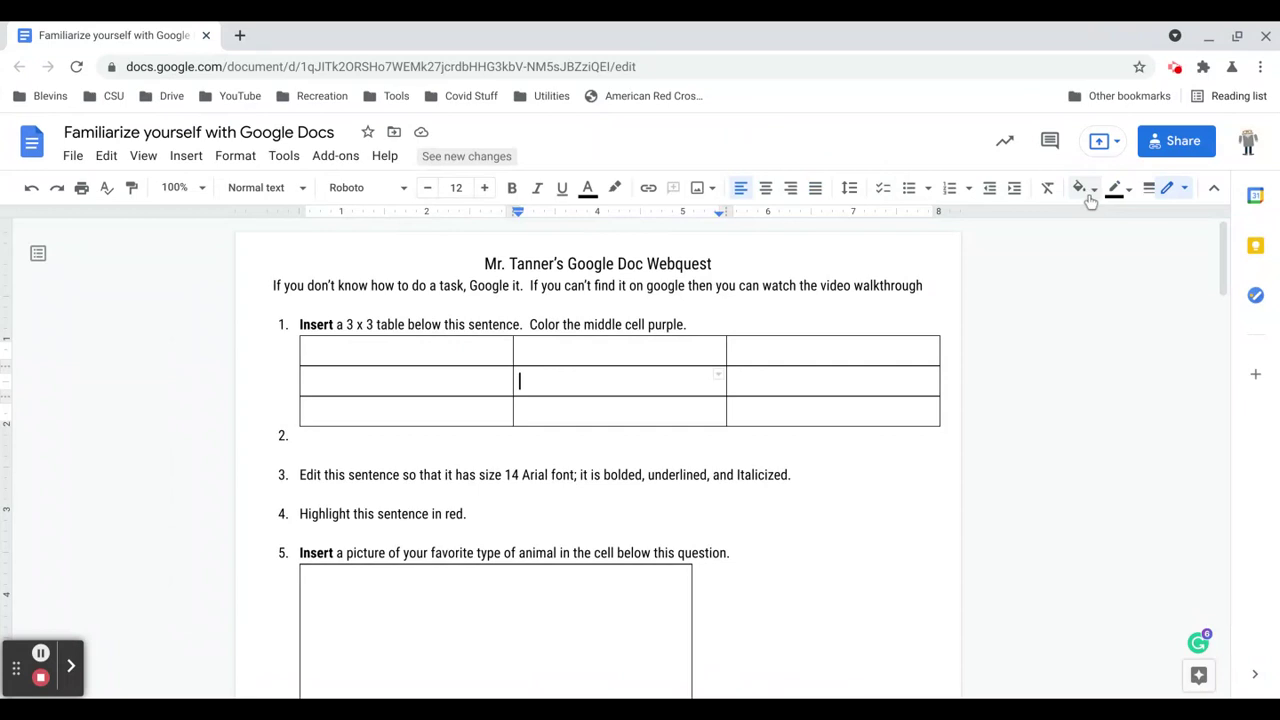
pyautogui.click(1080, 188)
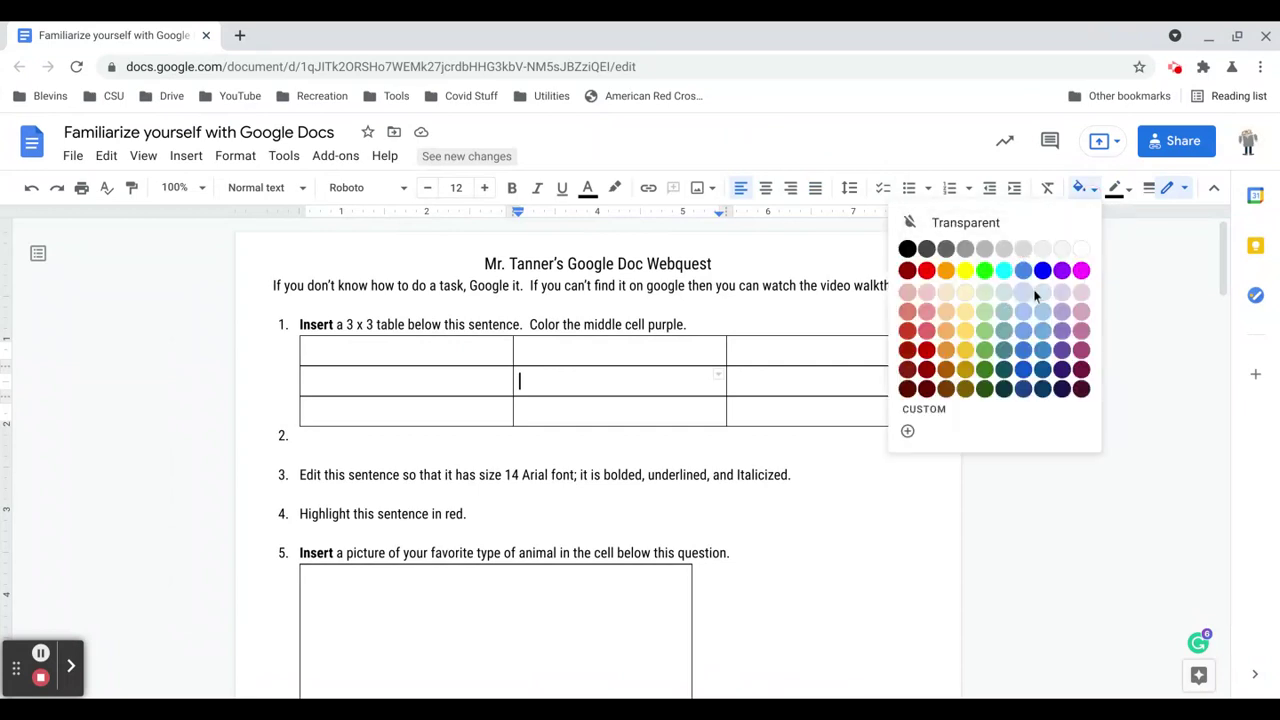
pyautogui.click(1062, 270)
pyautogui.click(783, 495)
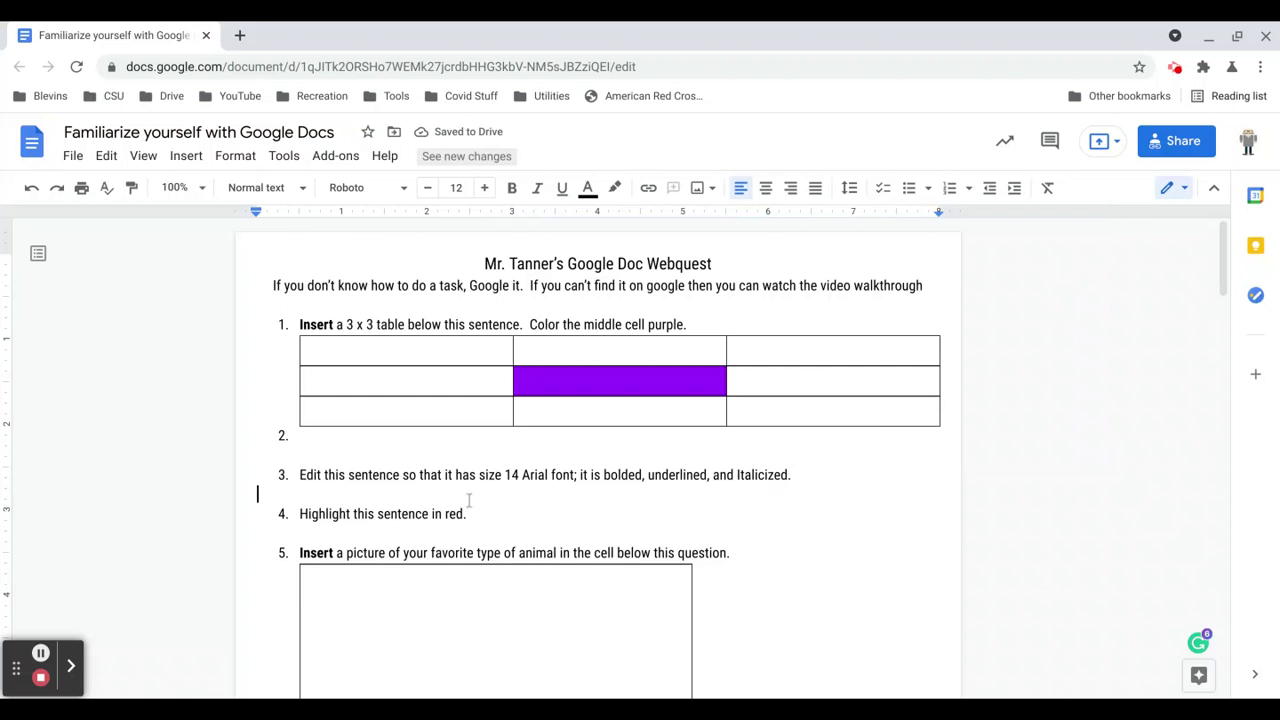
pyautogui.click(308, 438)
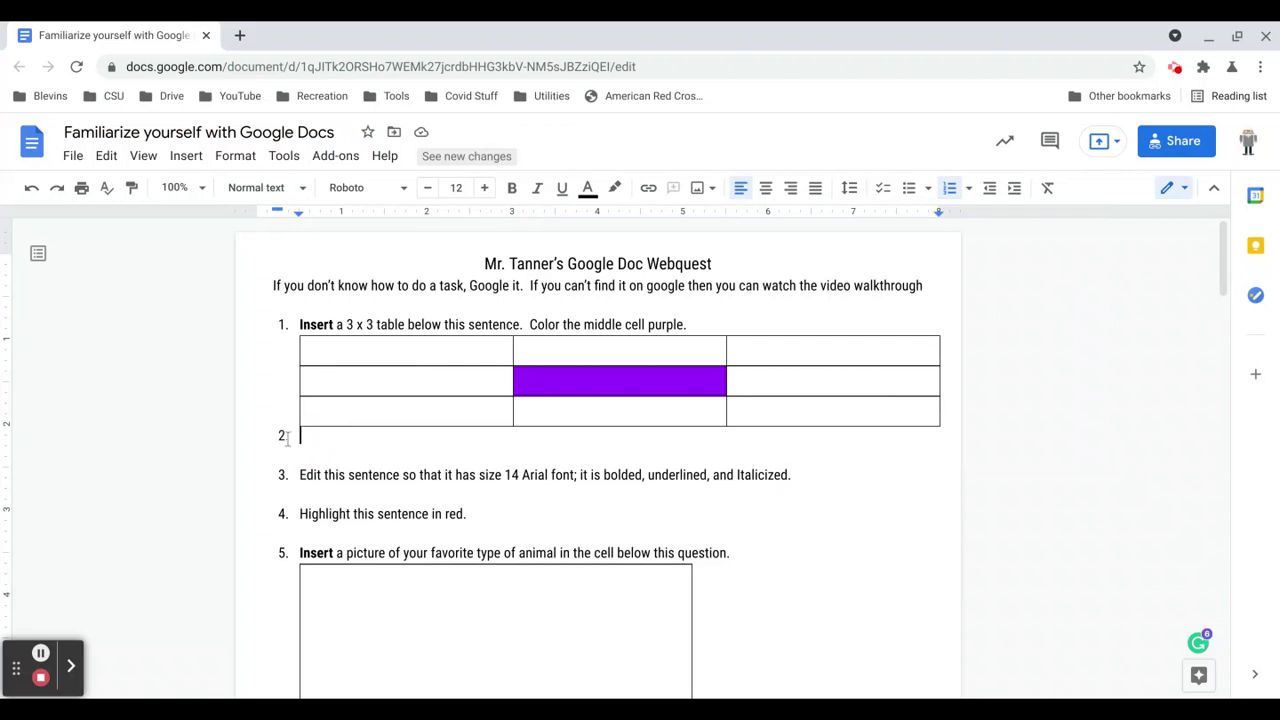
# Remove the blank line's numbering and make the task 2 sentence Arial 14, bold, italic, underlined.
pyautogui.press('BackSpace')
pyautogui.moveTo(300, 475); pyautogui.dragTo(791, 471)
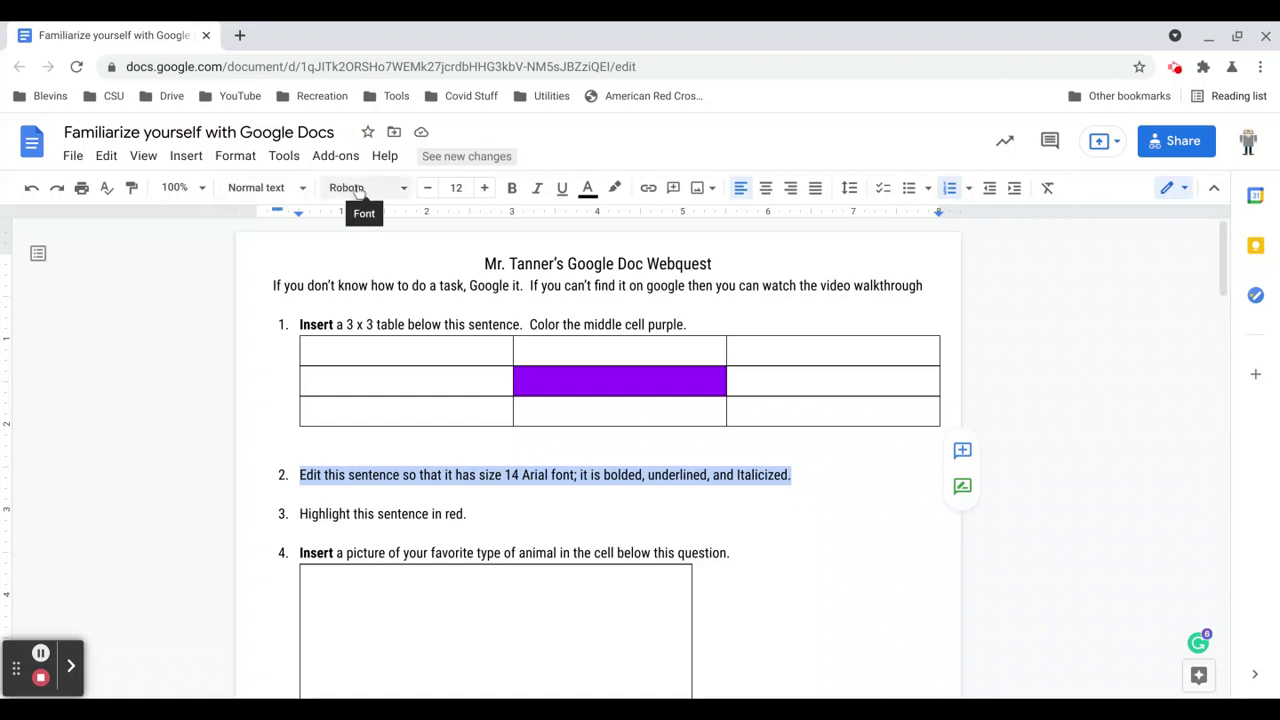
pyautogui.click(397, 191)
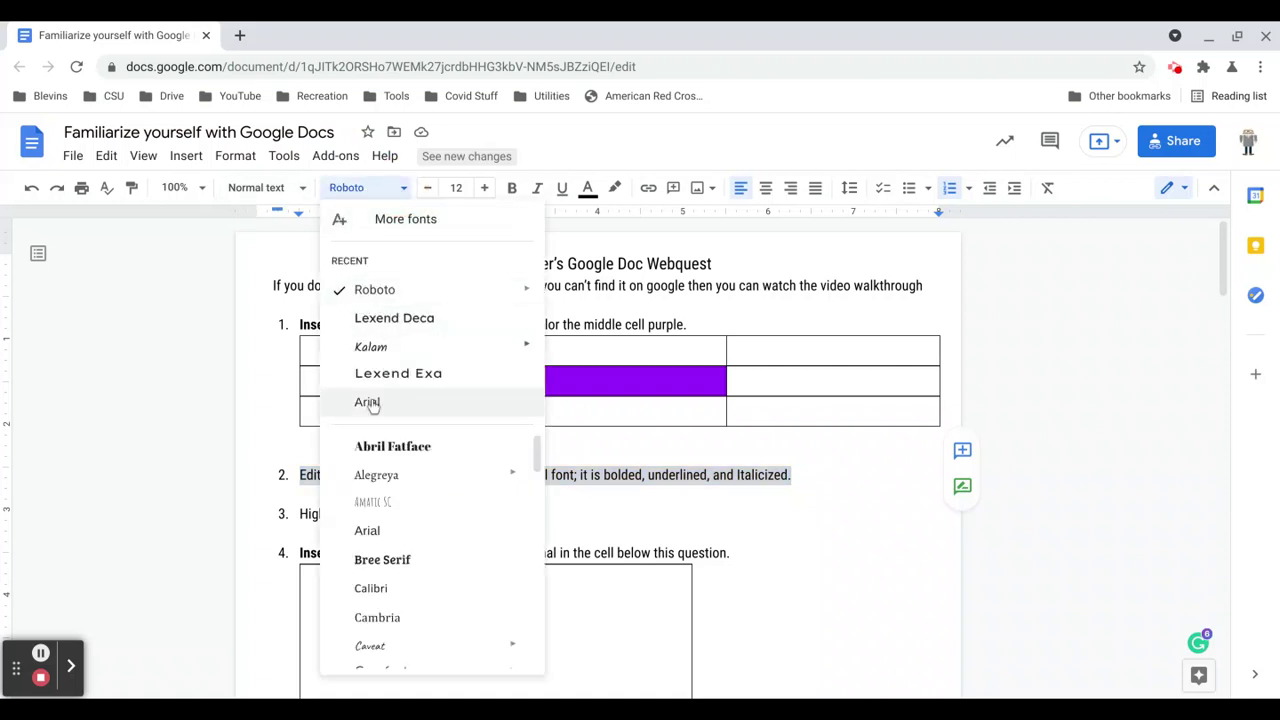
pyautogui.click(369, 531)
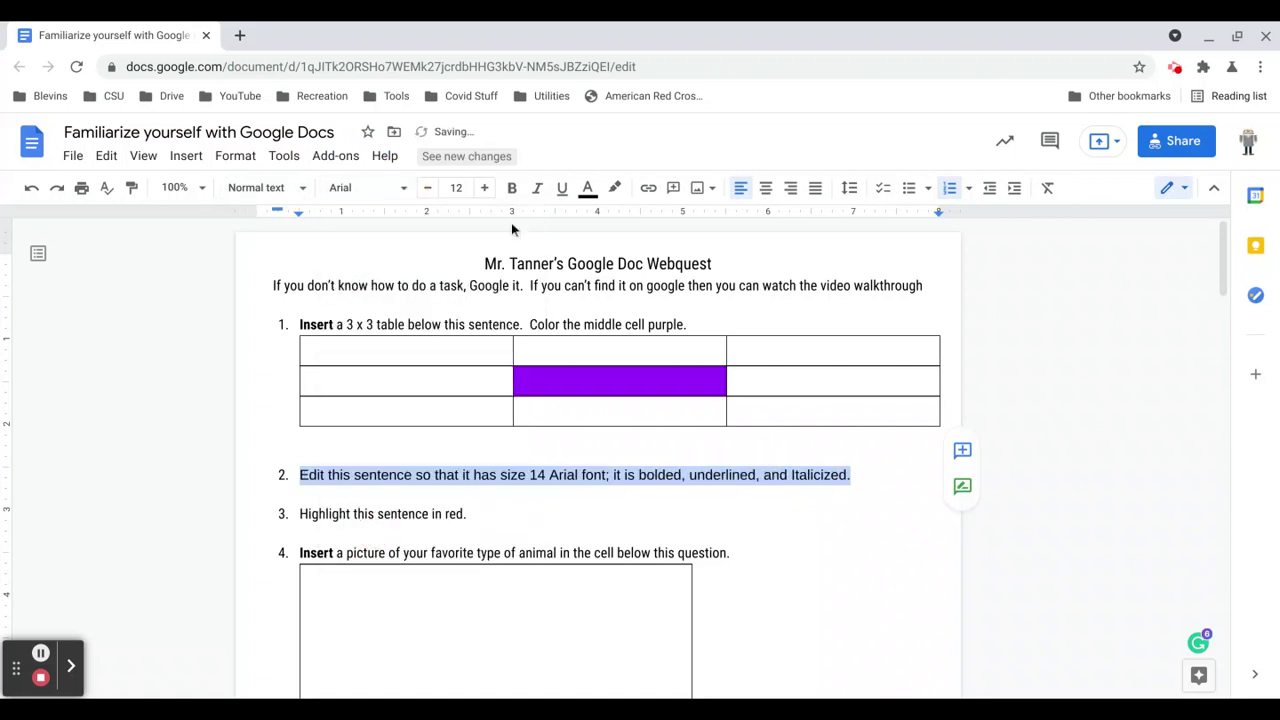
pyautogui.click(468, 187)
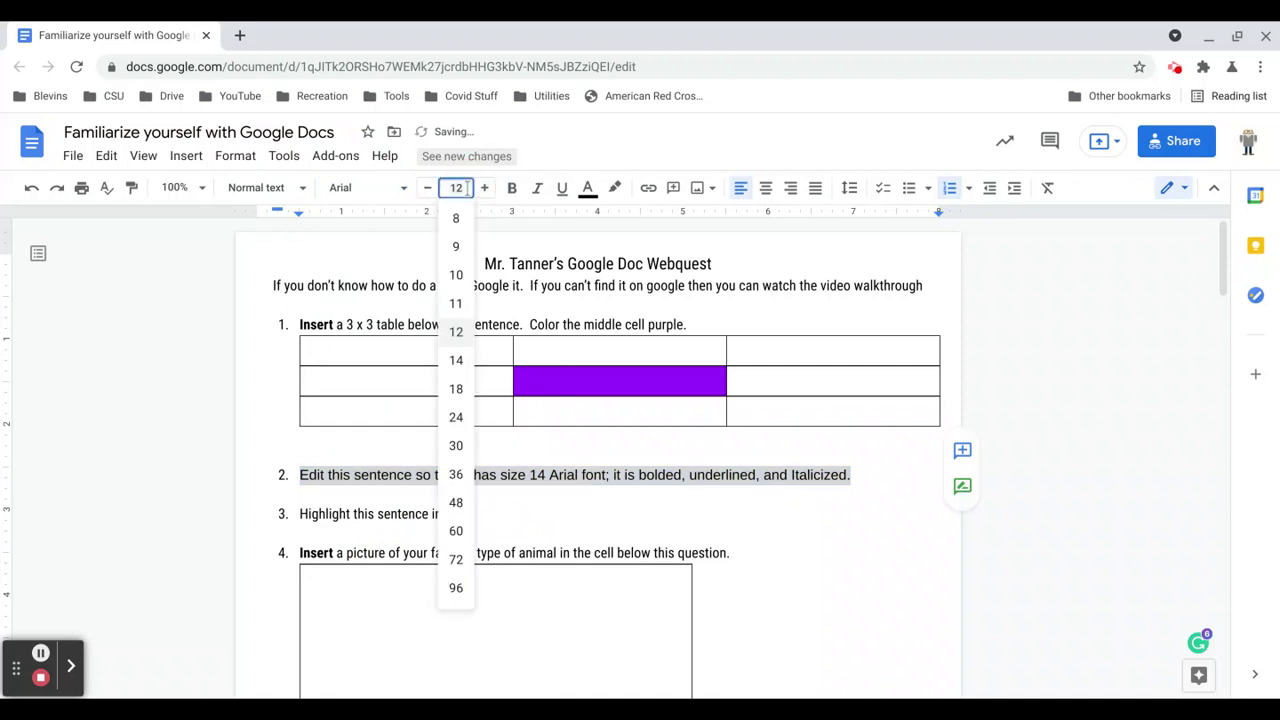
pyautogui.click(455, 362)
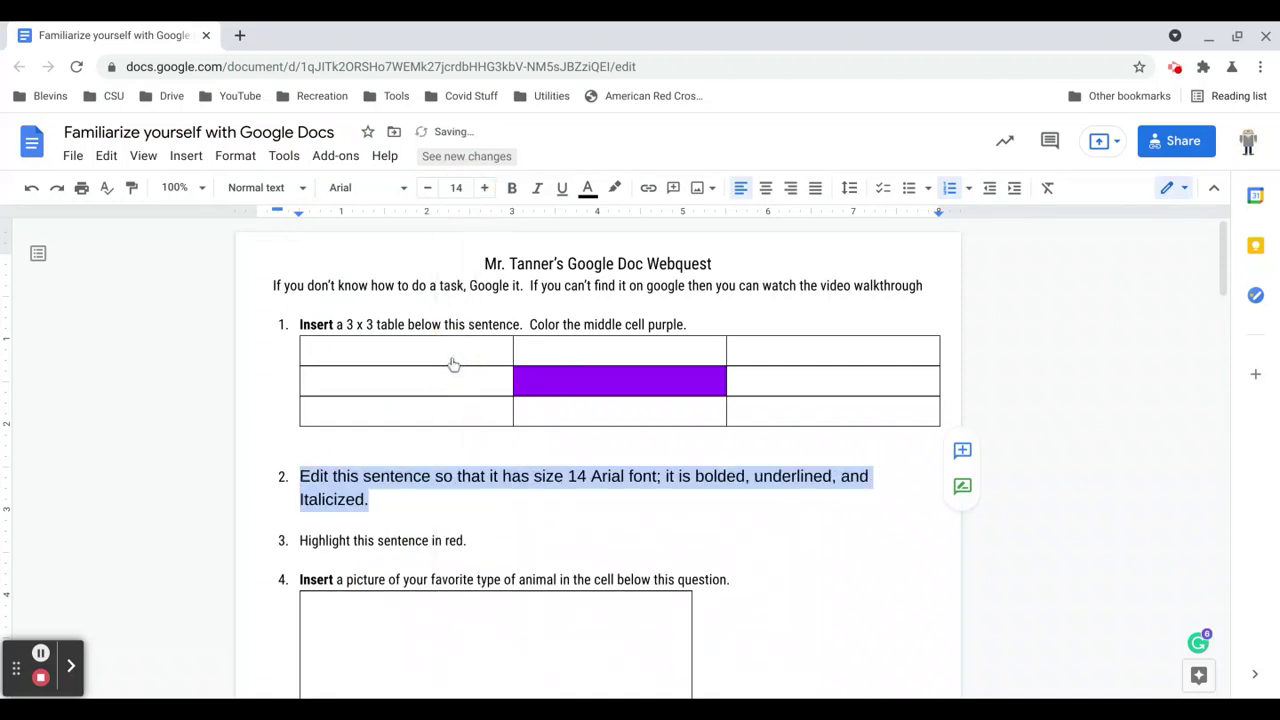
pyautogui.click(512, 189)
pyautogui.click(537, 189)
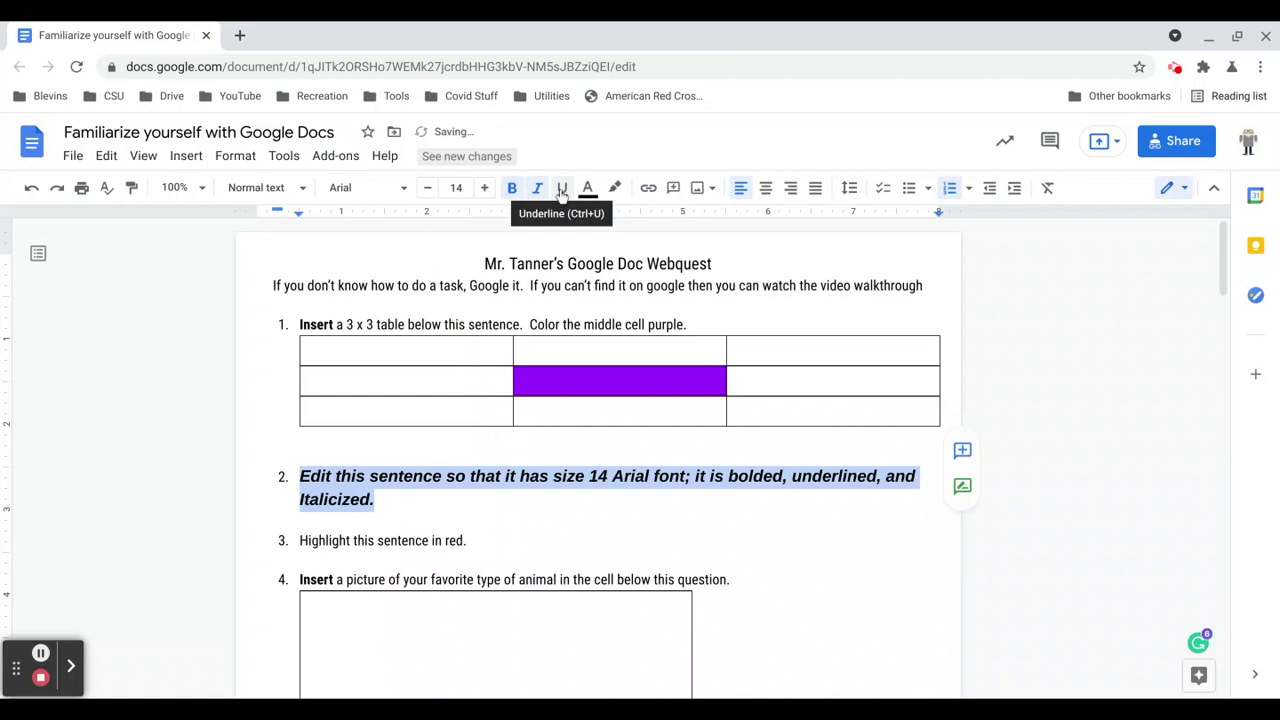
pyautogui.click(562, 189)
pyautogui.click(555, 512)
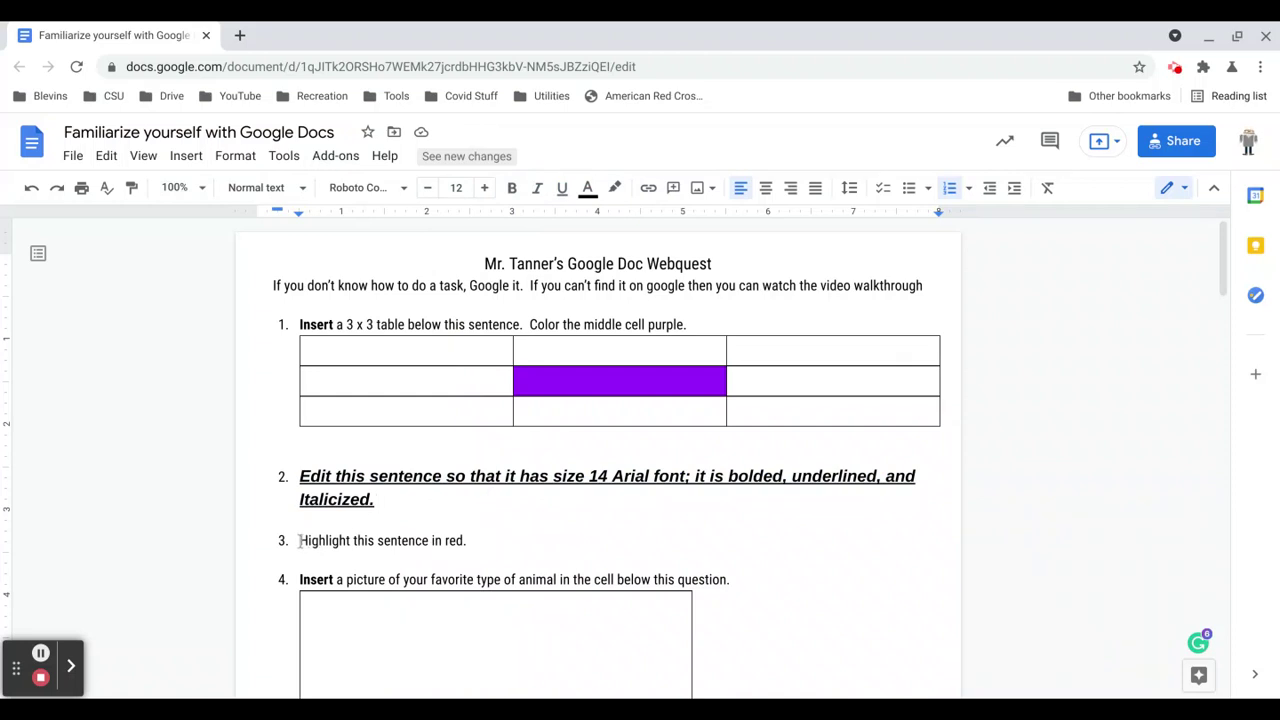
# Highlight 'Highlight this sentence in red.' in red, then place the caret in question 4's empty cell.
pyautogui.moveTo(300, 540); pyautogui.dragTo(471, 540)
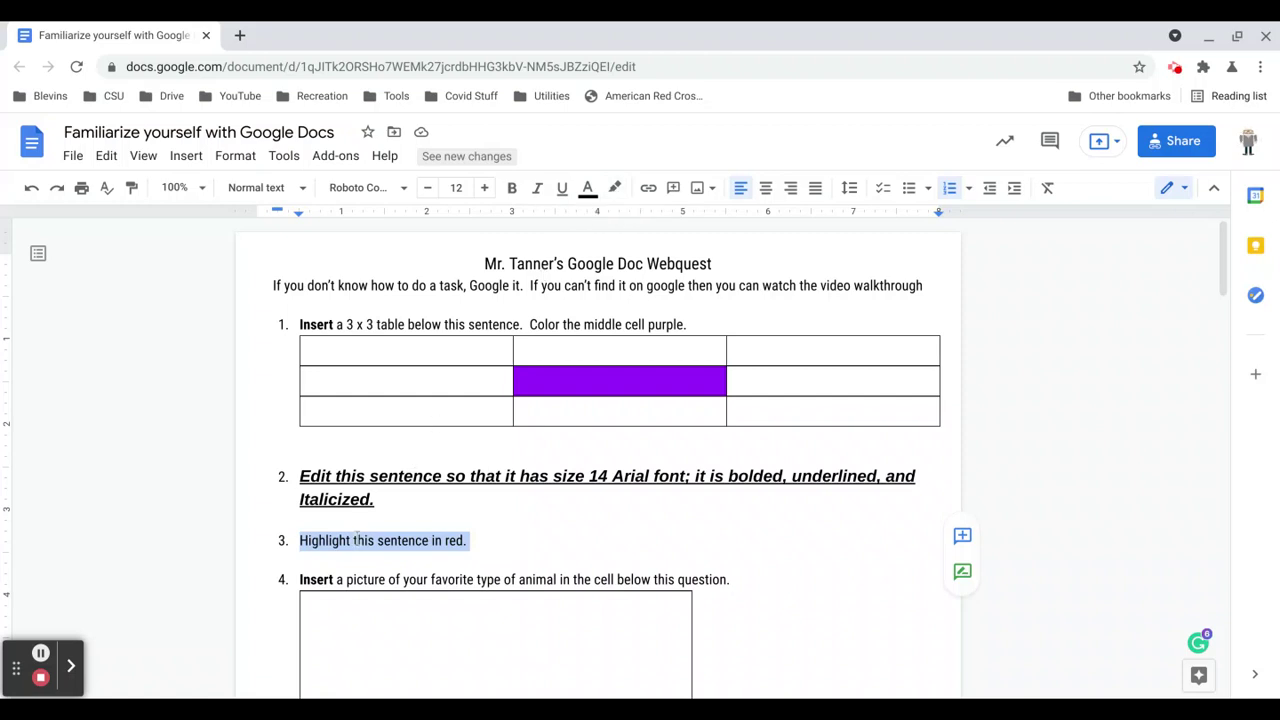
pyautogui.click(615, 189)
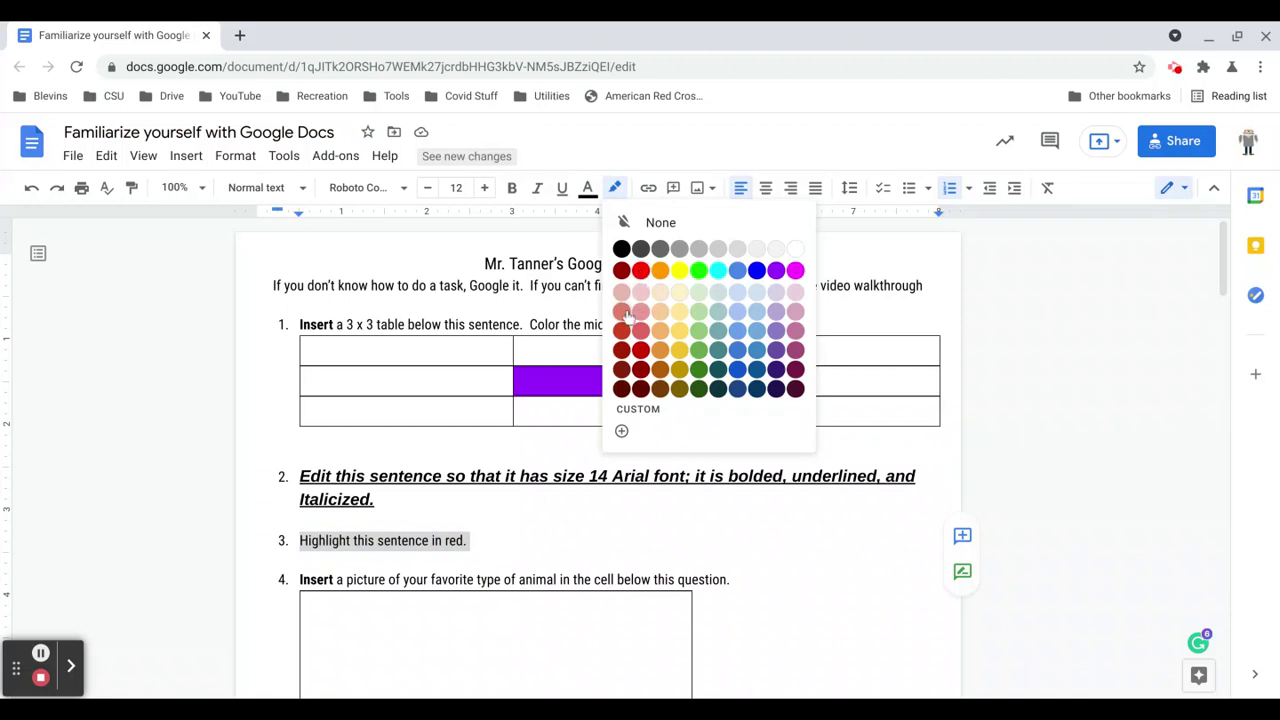
pyautogui.click(623, 314)
pyautogui.click(575, 507)
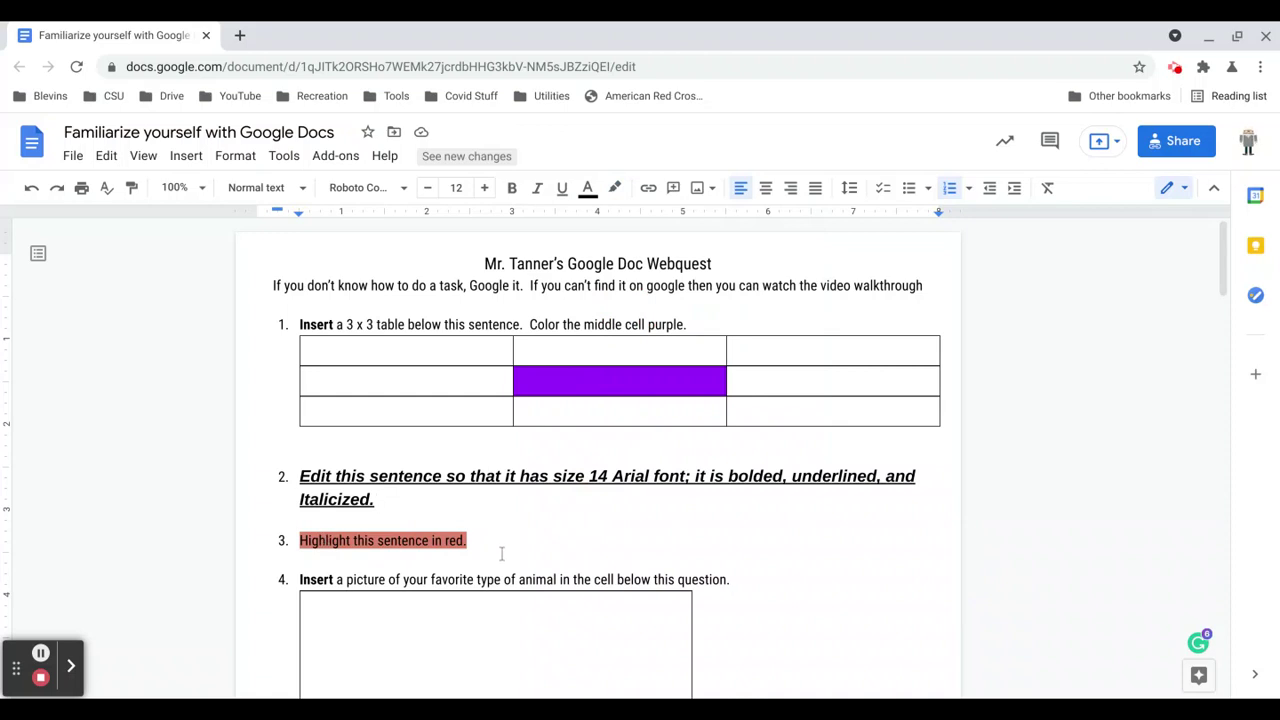
pyautogui.scroll(-3, 502, 553)
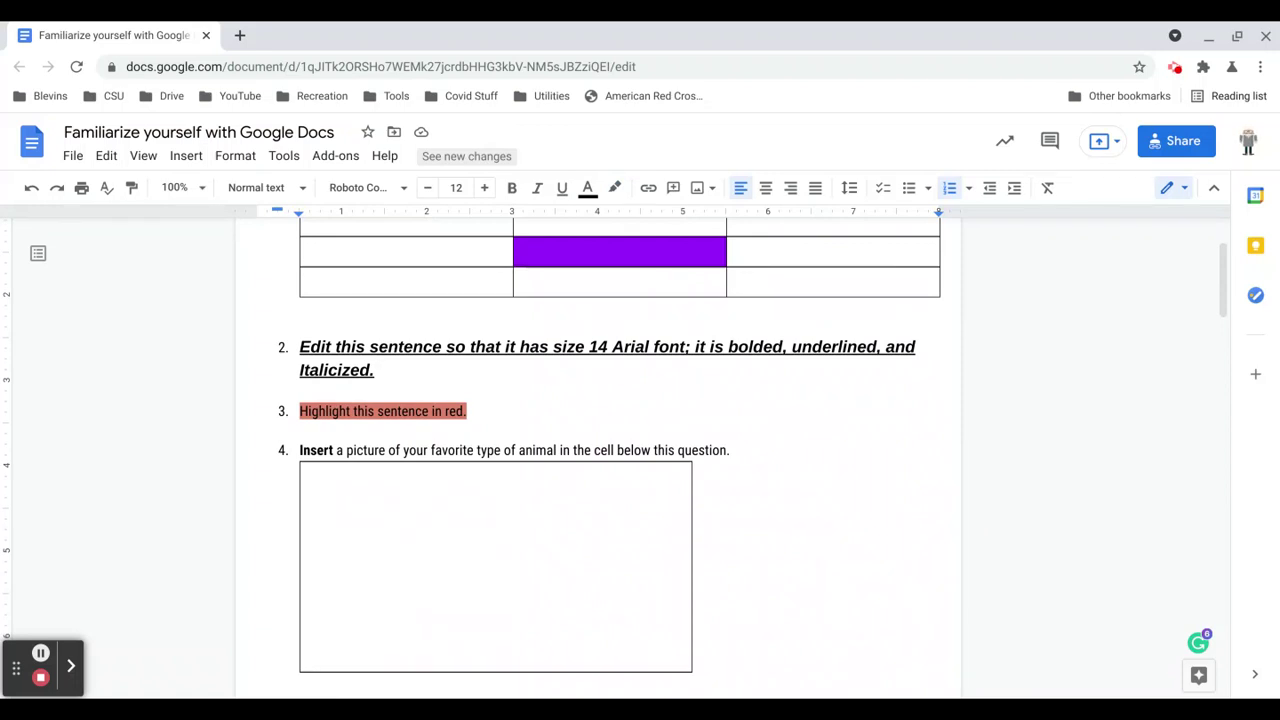
pyautogui.click(345, 491)
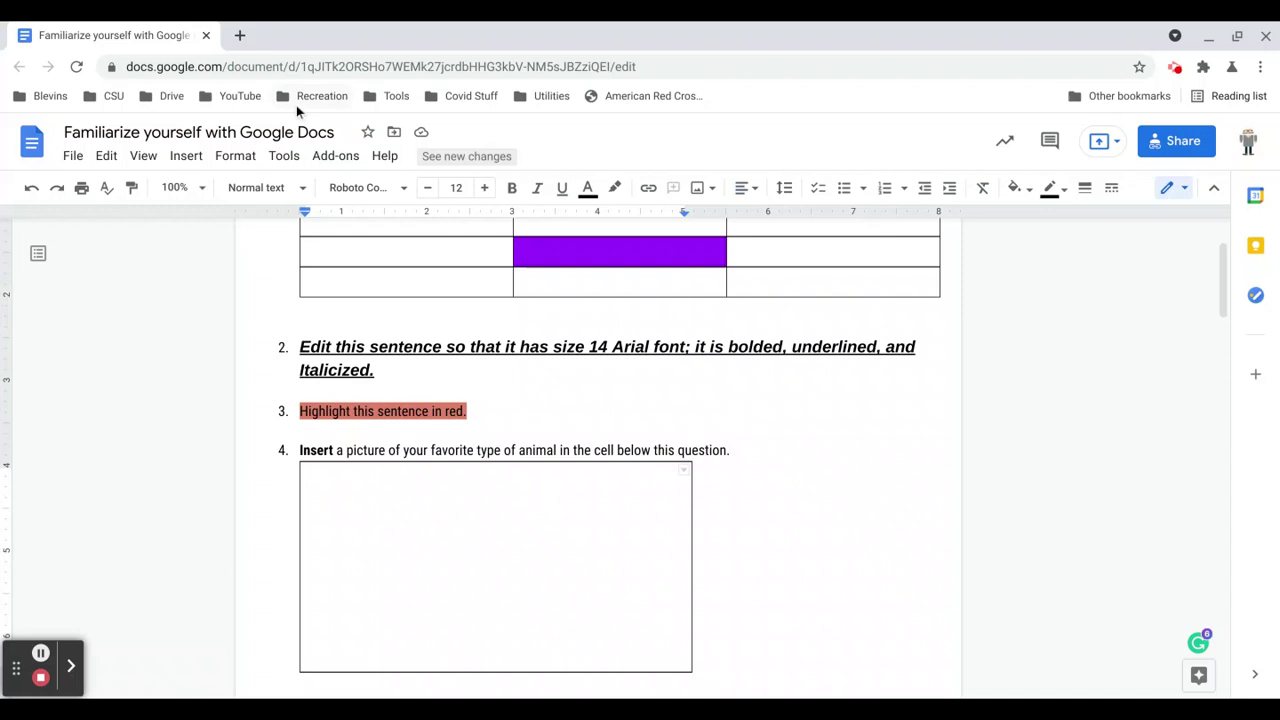
# Search Google Images for wolf in a new tab, pick a close-up wolf photo, and return to the document.
pyautogui.click(240, 35)
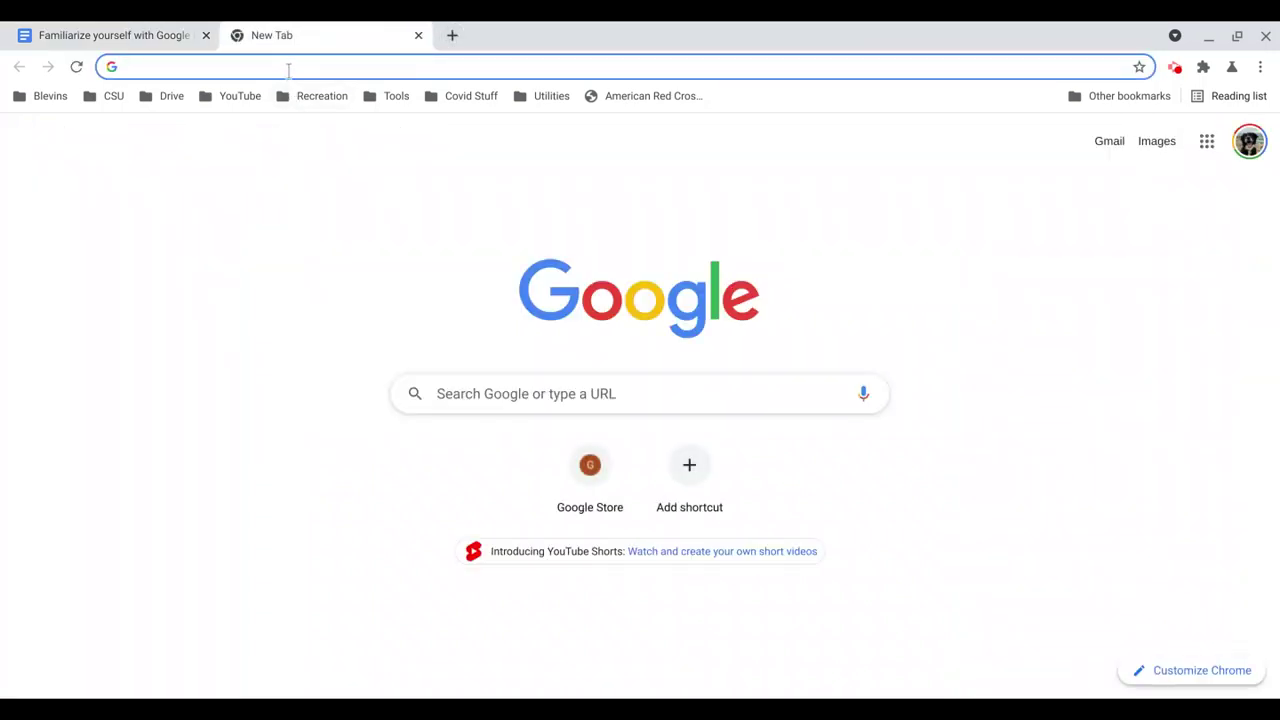
pyautogui.write('wolf')
pyautogui.press('Return')
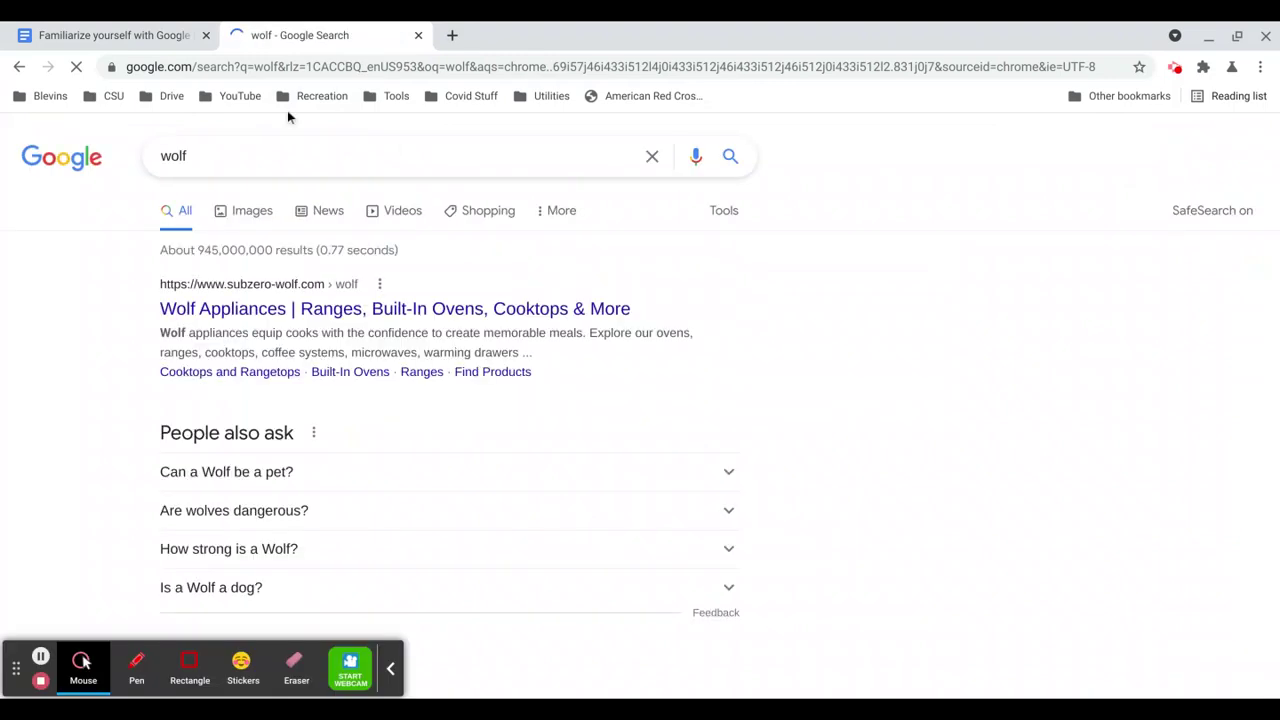
pyautogui.click(250, 216)
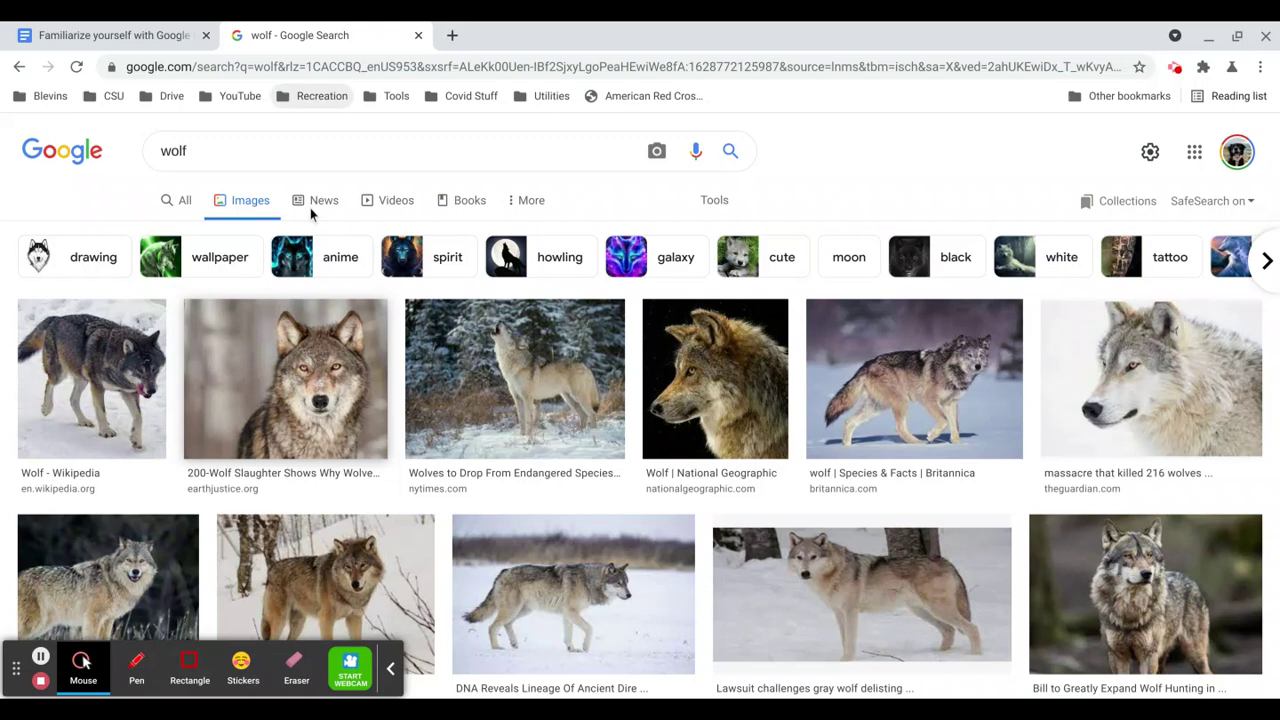
pyautogui.click(309, 368)
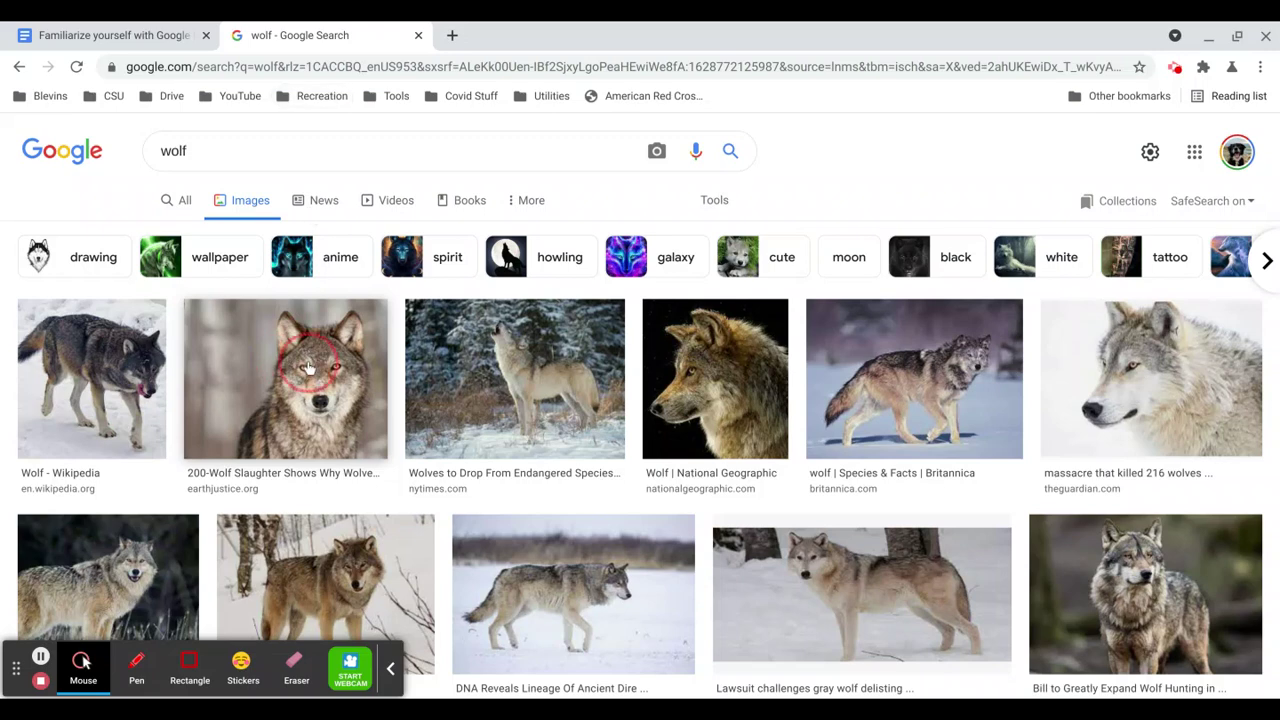
pyautogui.click(145, 36)
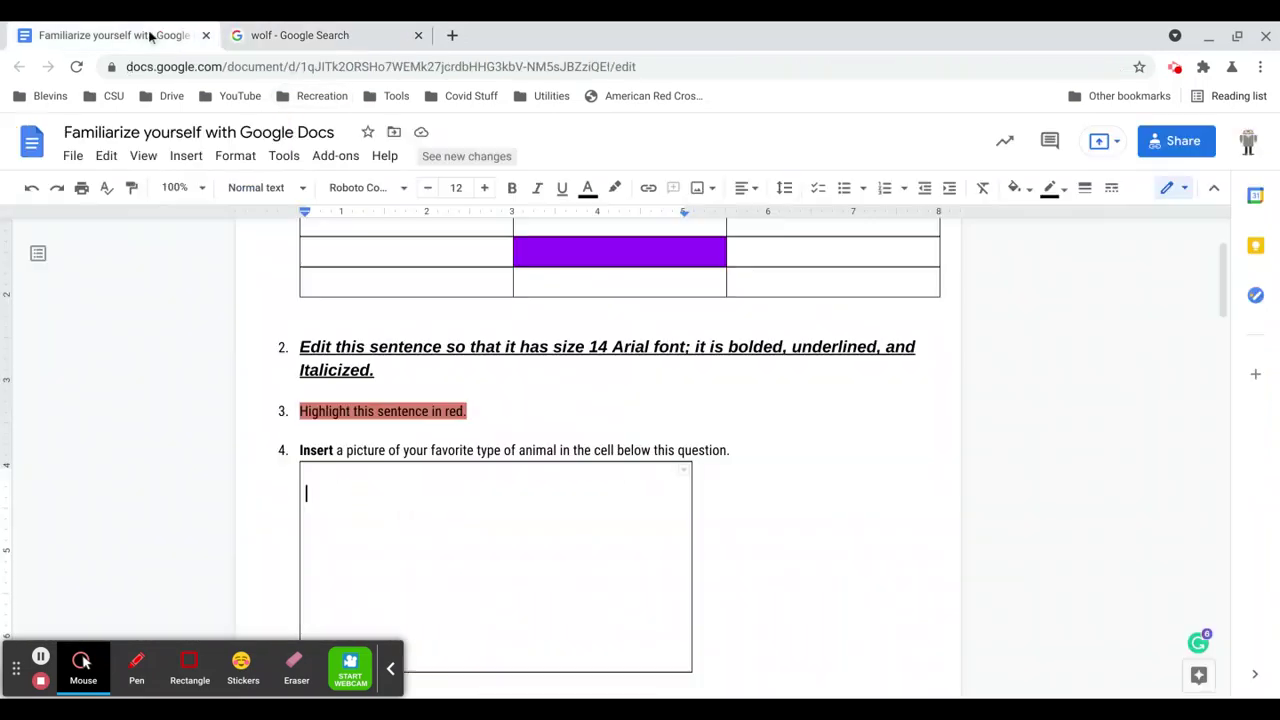
# Paste the copied wolf photo into the question 4 cell, then delete it again.
pyautogui.rightClick(343, 497)
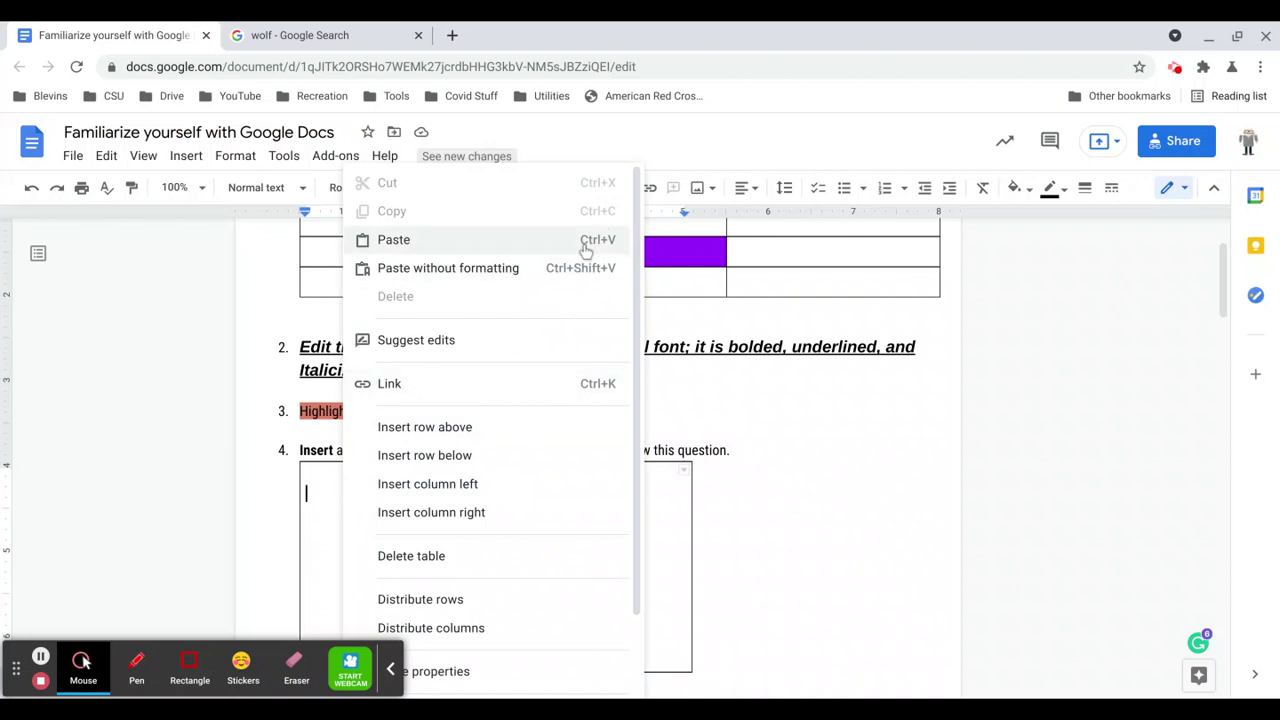
pyautogui.click(312, 480)
pyautogui.rightClick(312, 480)
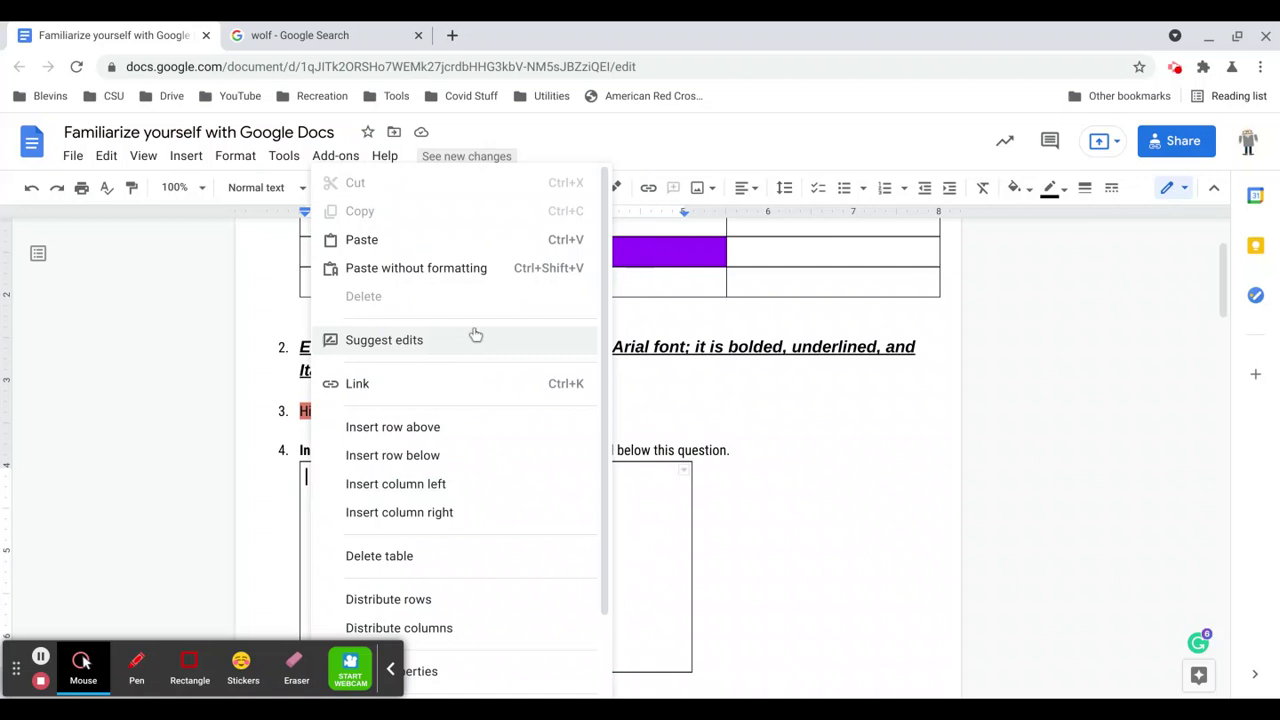
pyautogui.click(434, 251)
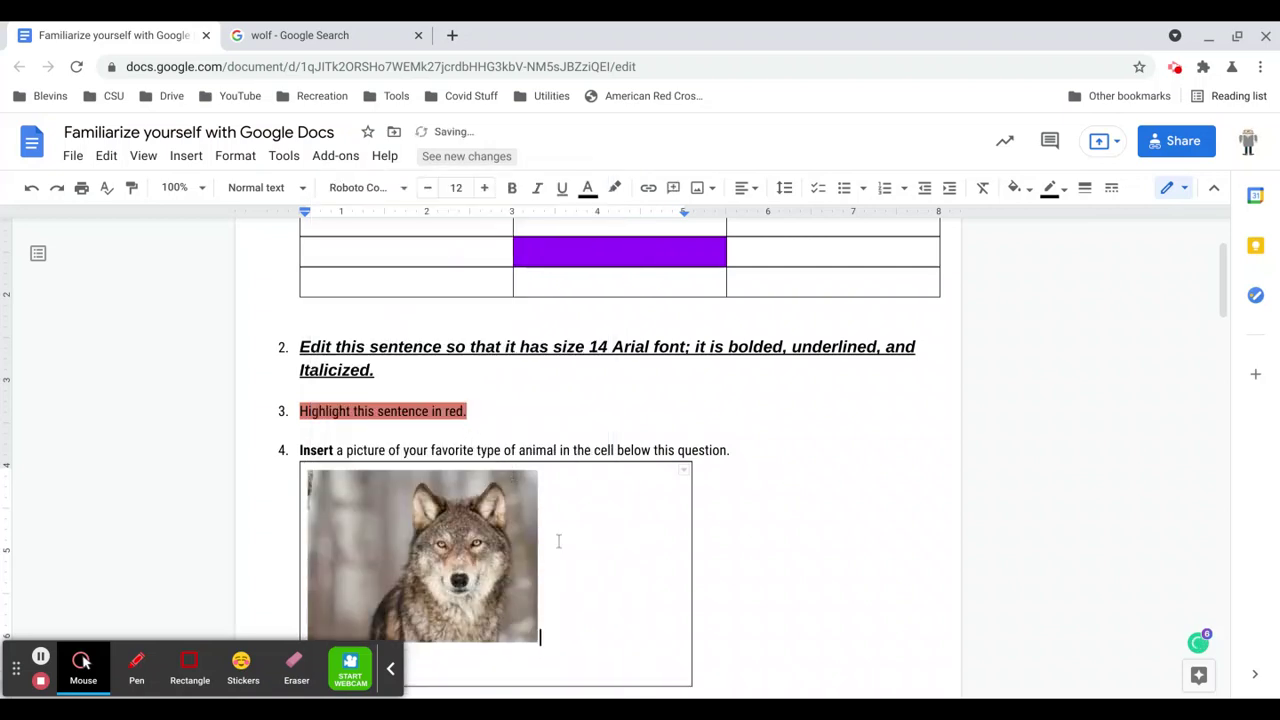
pyautogui.click(486, 558)
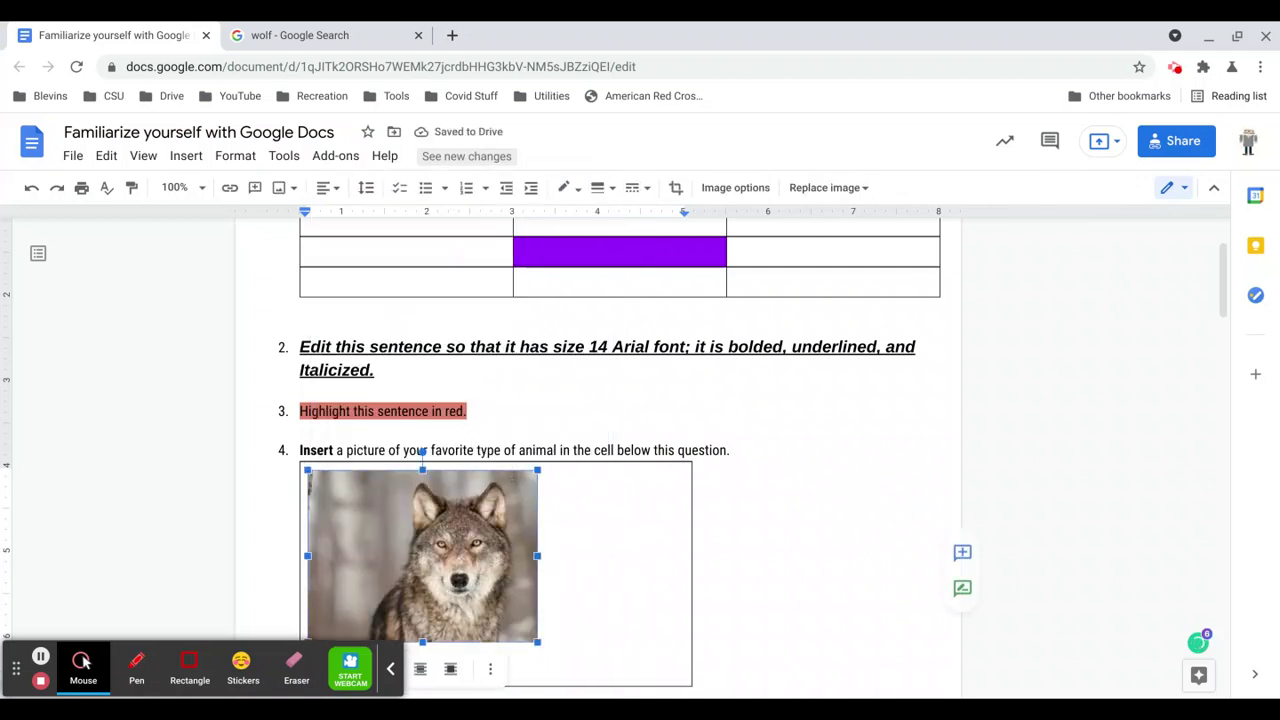
pyautogui.press('Delete')
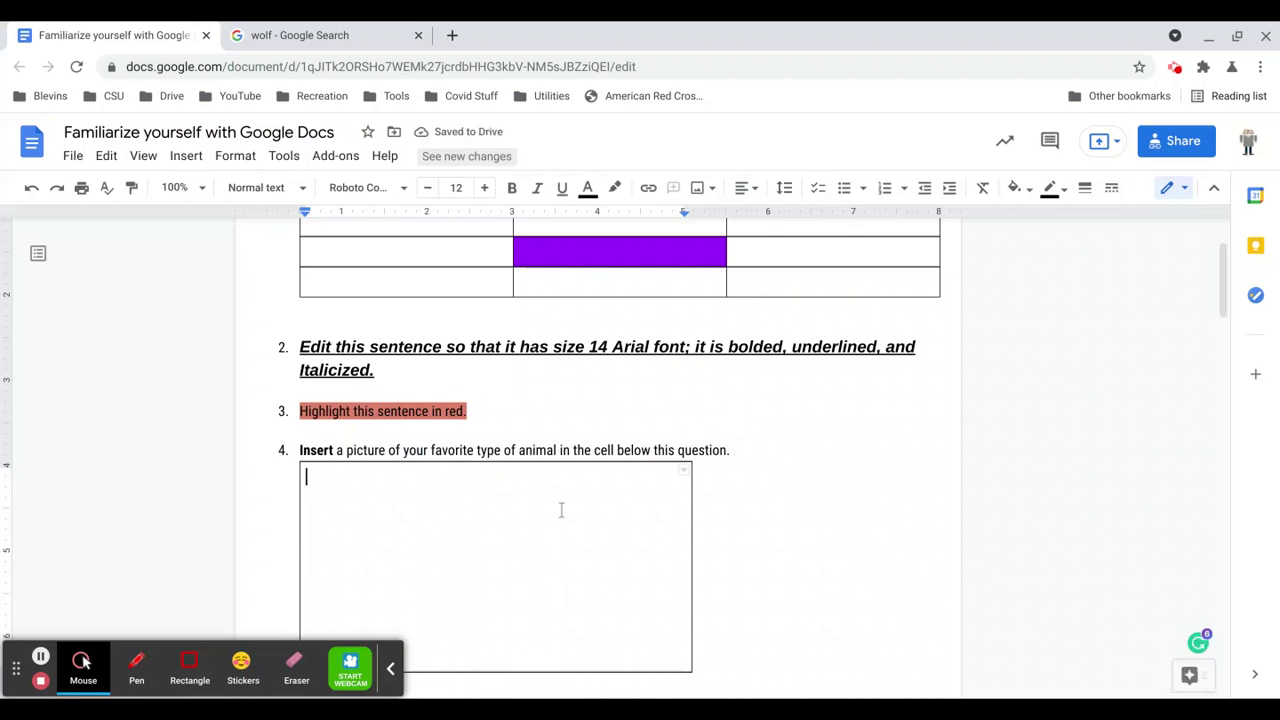
# Search Explore images for wolf and insert the second photo, a grey wolf in snow, into the cell.
pyautogui.click(1166, 676)
pyautogui.click(1075, 230)
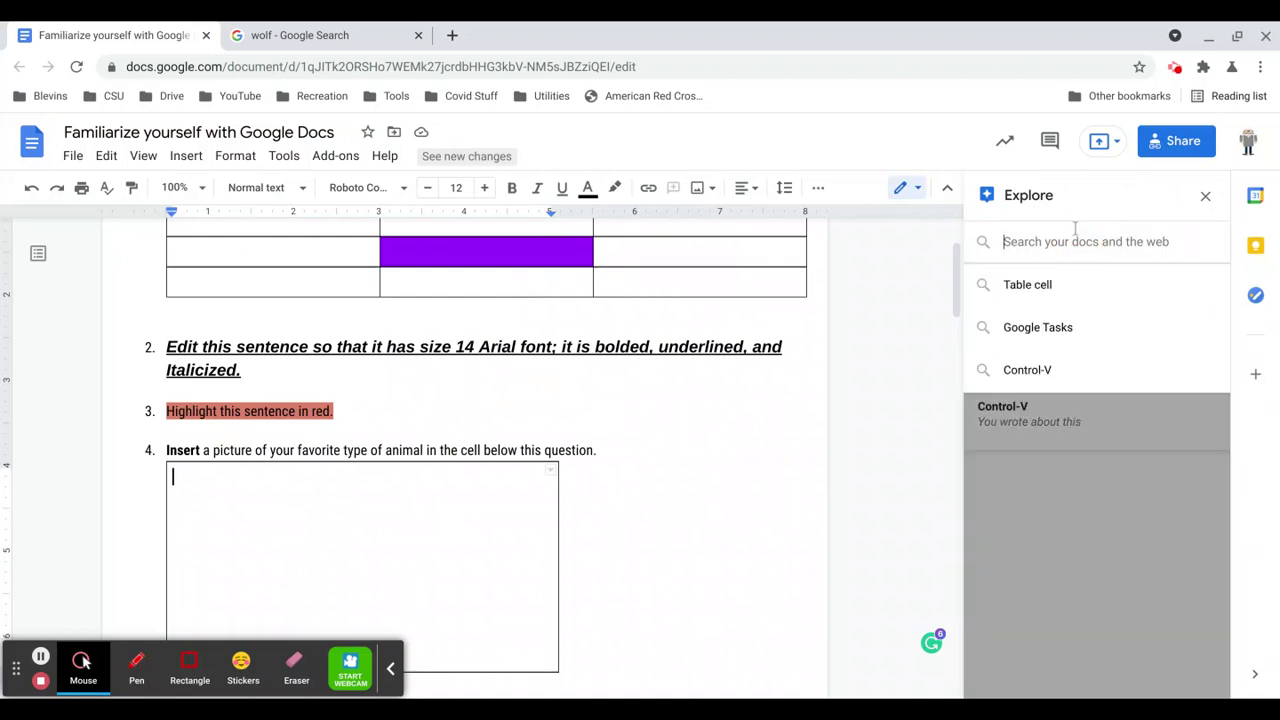
pyautogui.write('wolf')
pyautogui.press('Return')
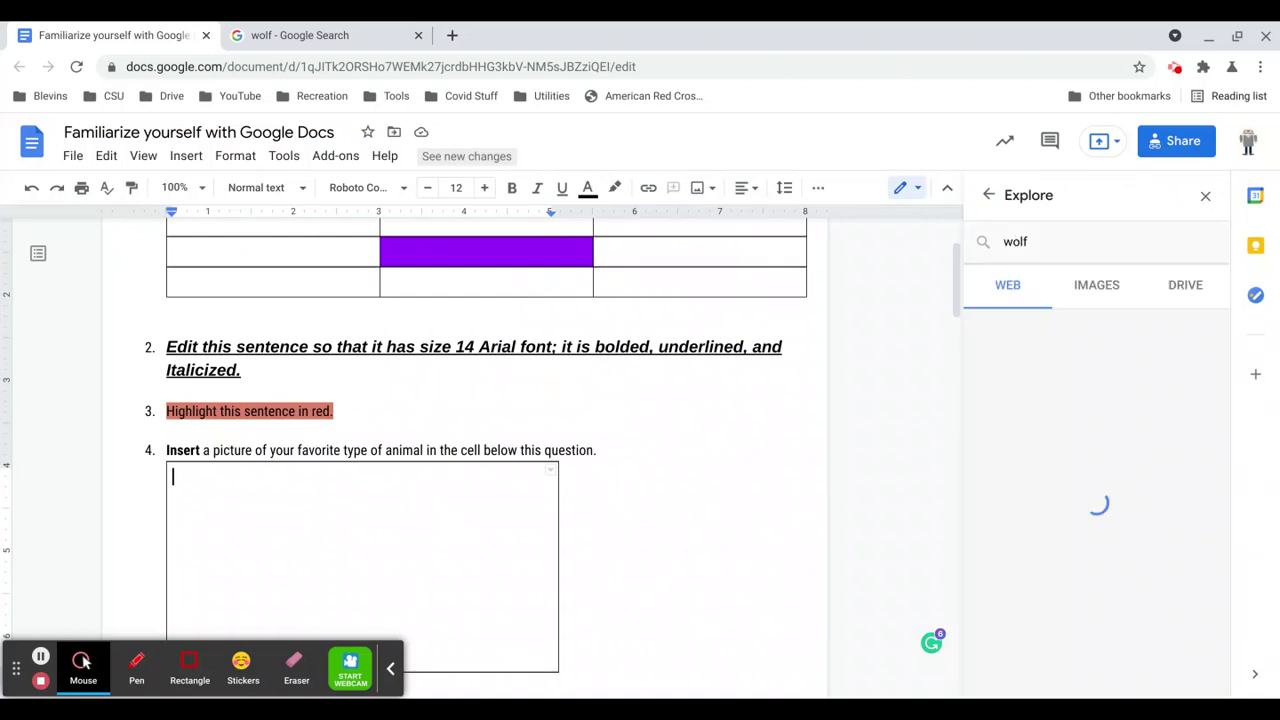
pyautogui.click(1095, 288)
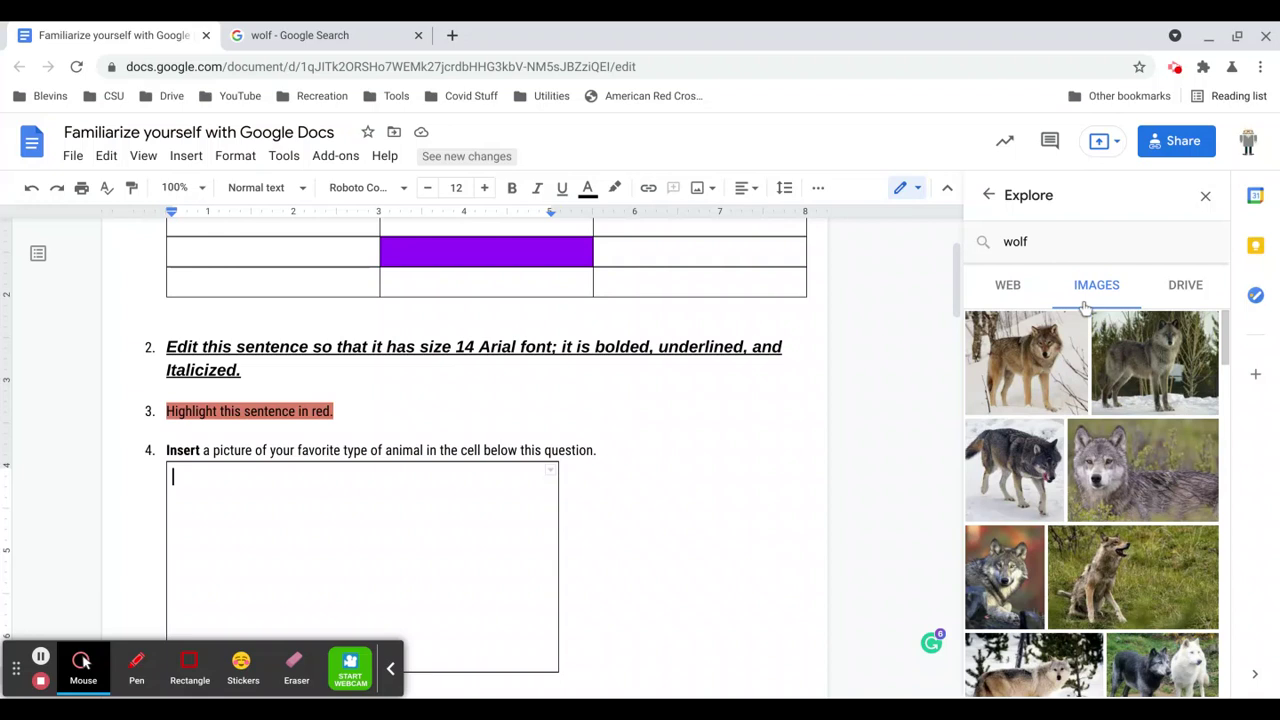
pyautogui.moveTo(1154, 342)
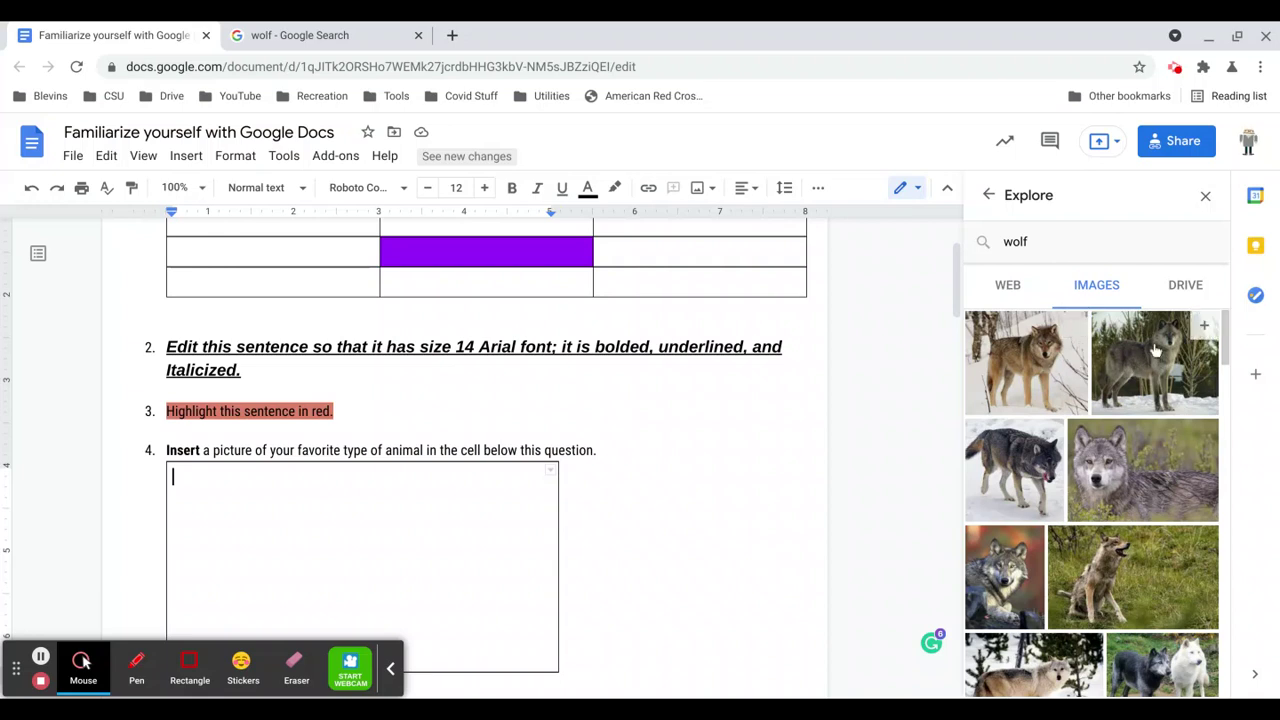
pyautogui.click(1206, 327)
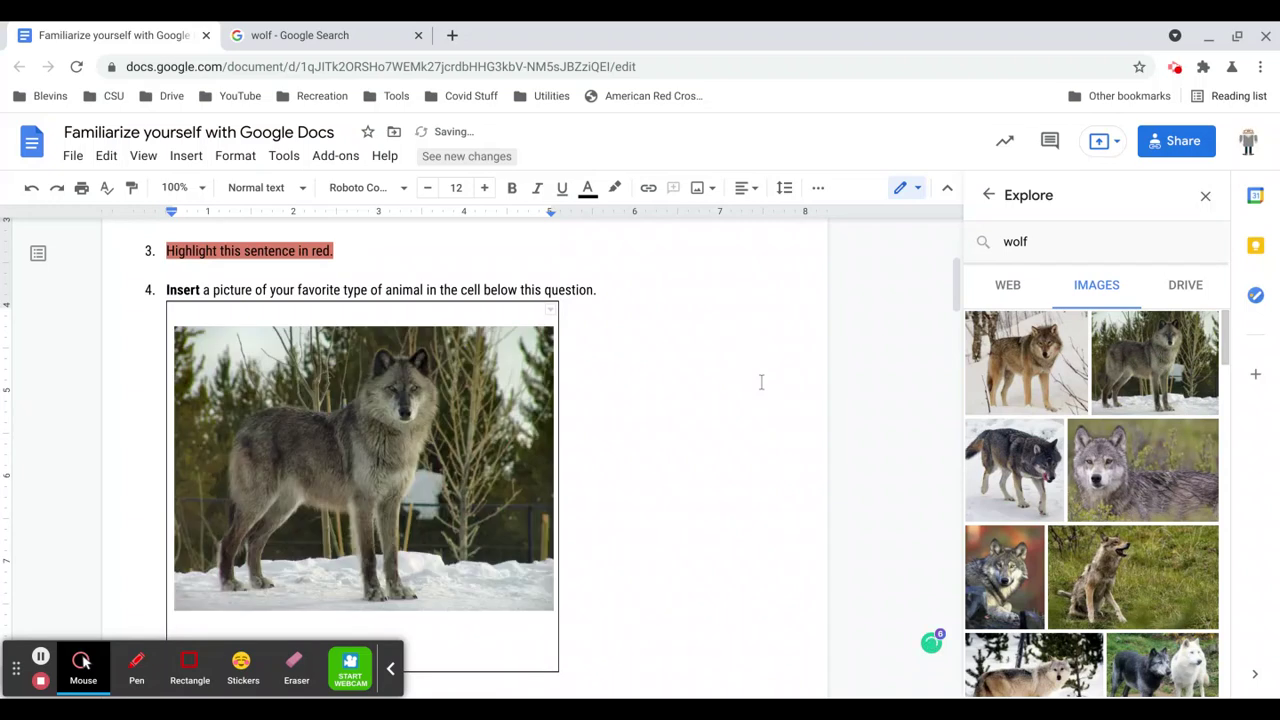
pyautogui.moveTo(1050, 440)
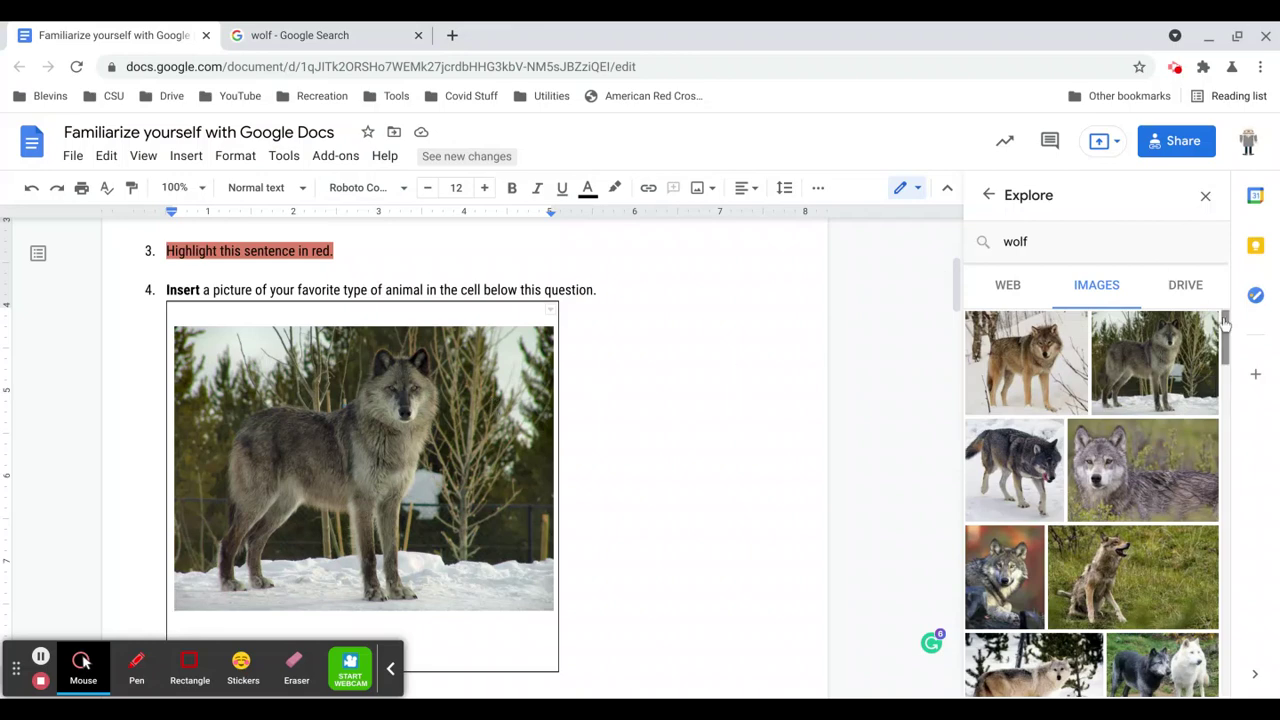
pyautogui.click(1205, 195)
# Place the caret in question 5's empty answer cell and bring up the Insert > Drawing choices.
pyautogui.scroll(-3, 813, 431)
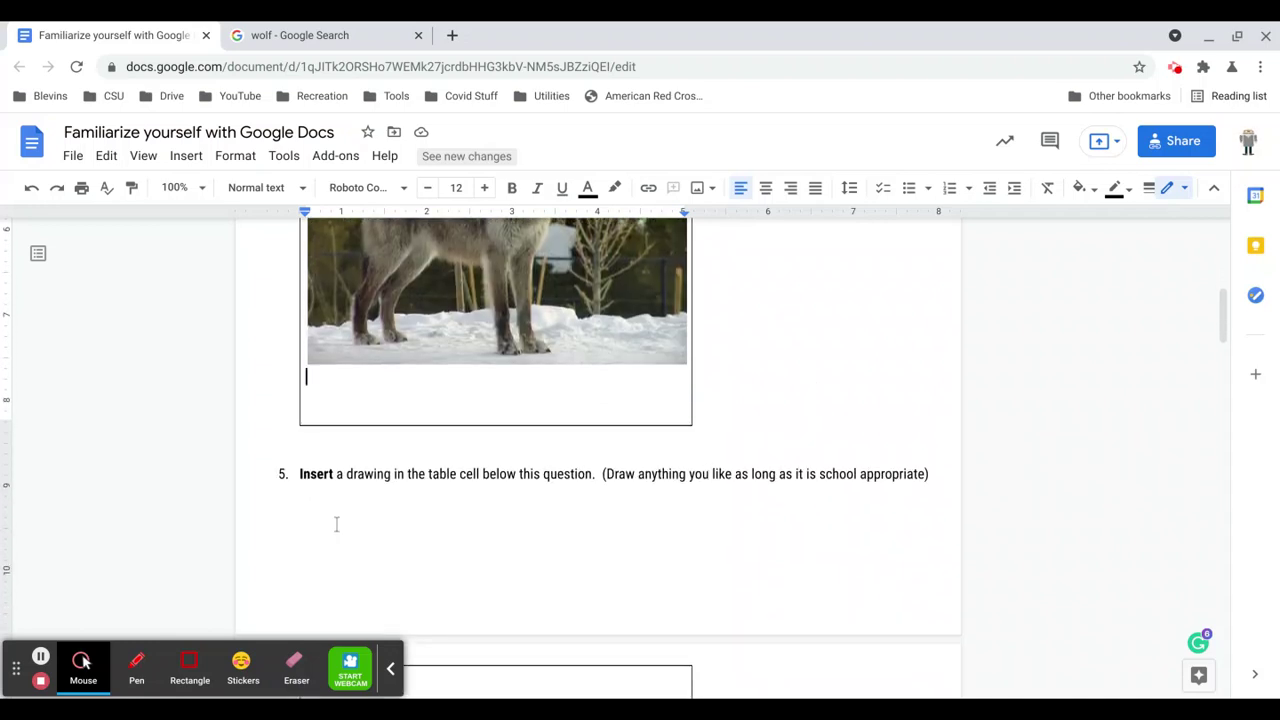
pyautogui.scroll(-1, 411, 467)
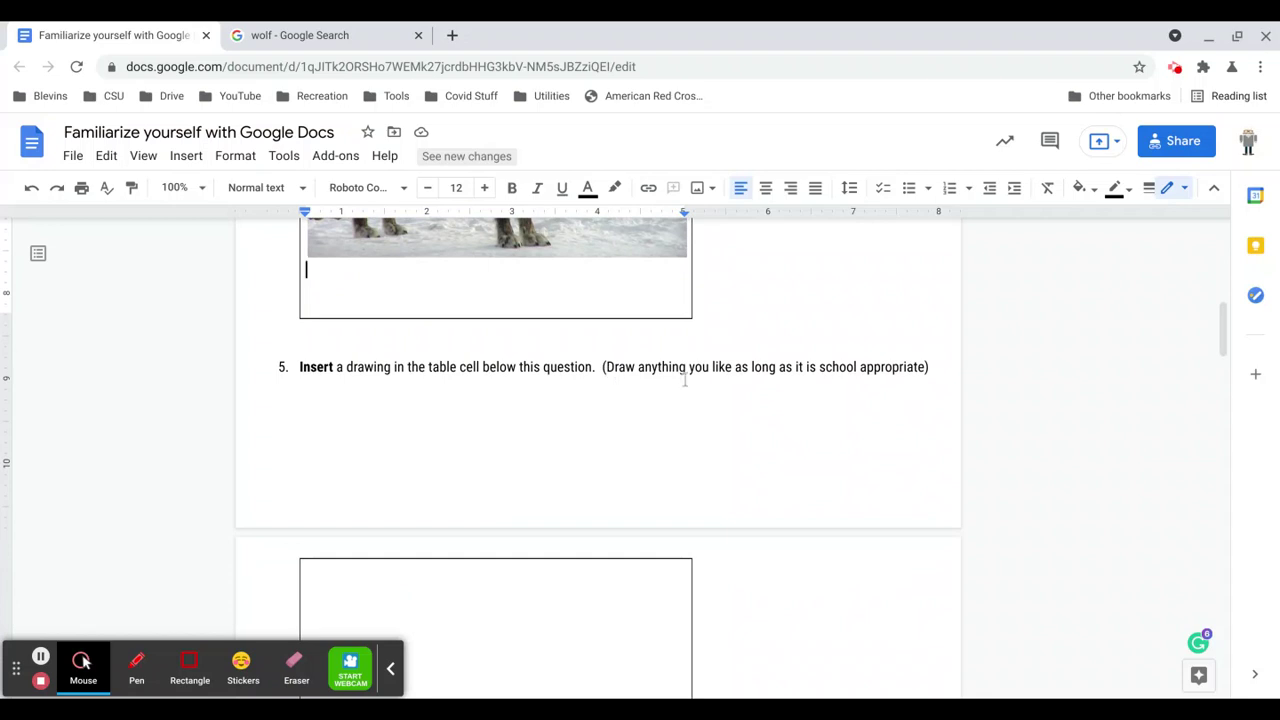
pyautogui.scroll(-1, 762, 383)
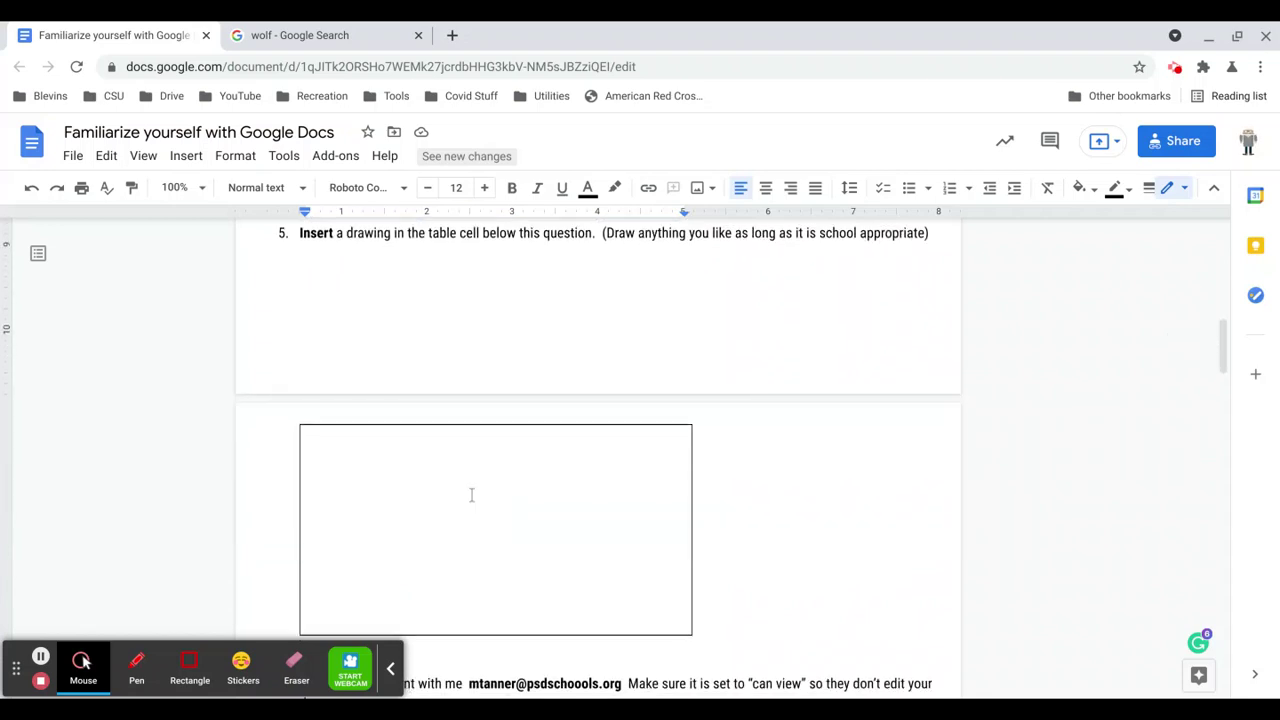
pyautogui.click(425, 460)
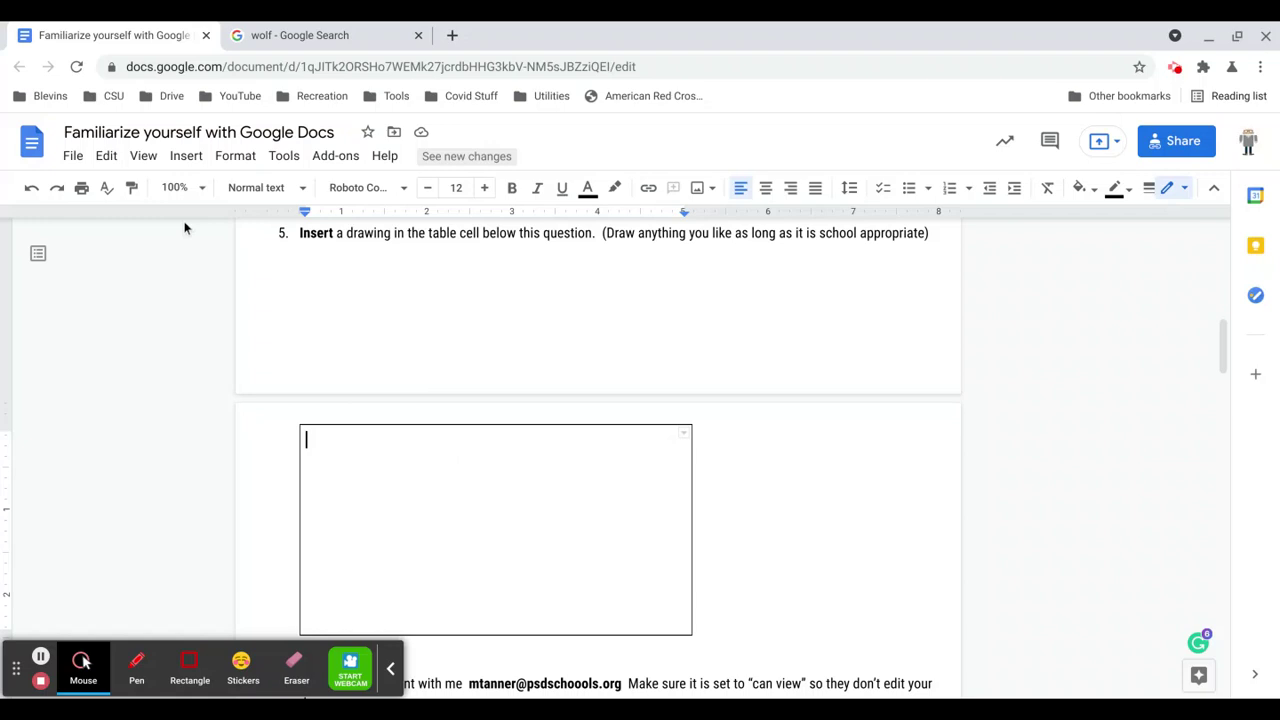
pyautogui.click(187, 158)
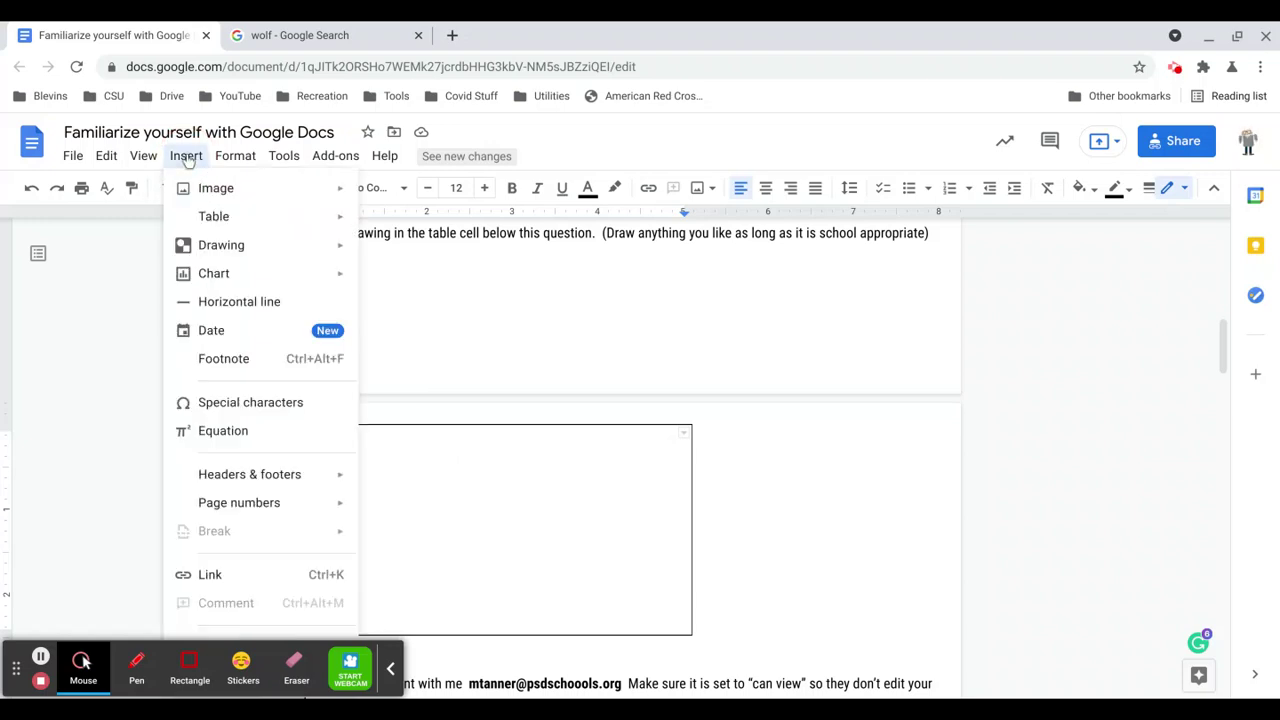
pyautogui.moveTo(222, 248)
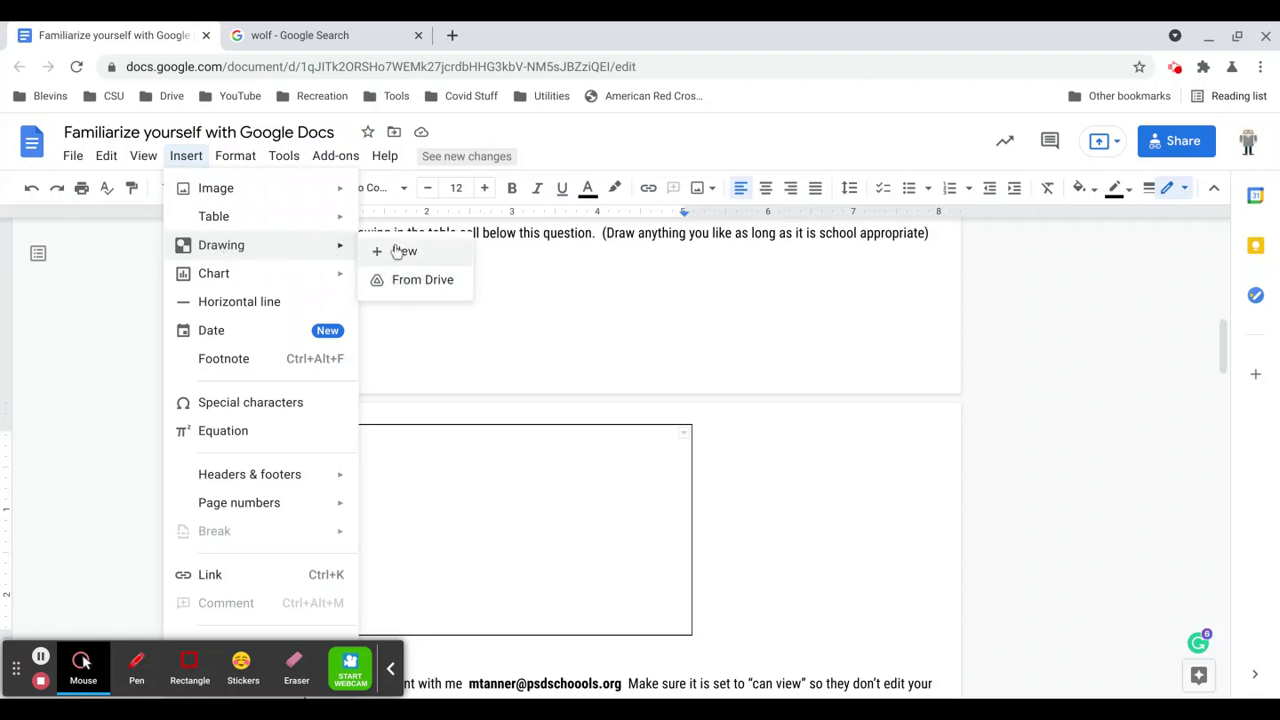
# Start a new blank drawing and browse the items in its Actions menu.
pyautogui.click(387, 252)
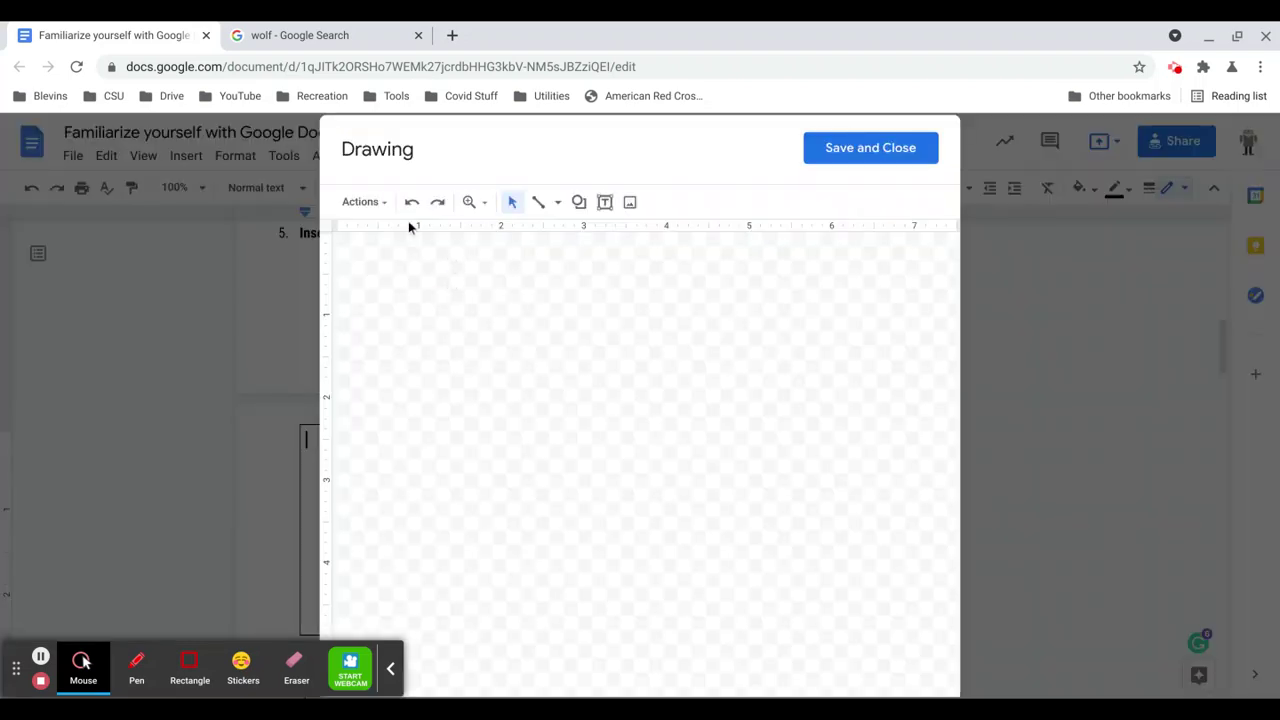
pyautogui.click(383, 205)
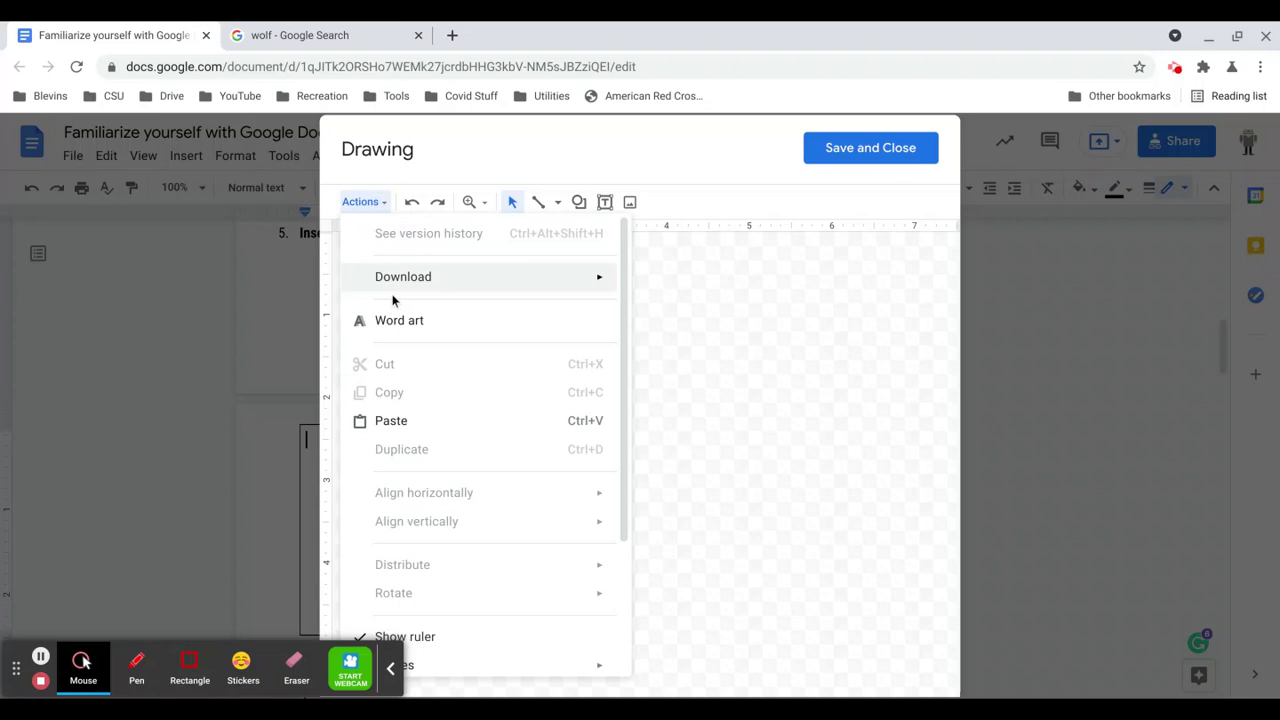
pyautogui.moveTo(476, 285)
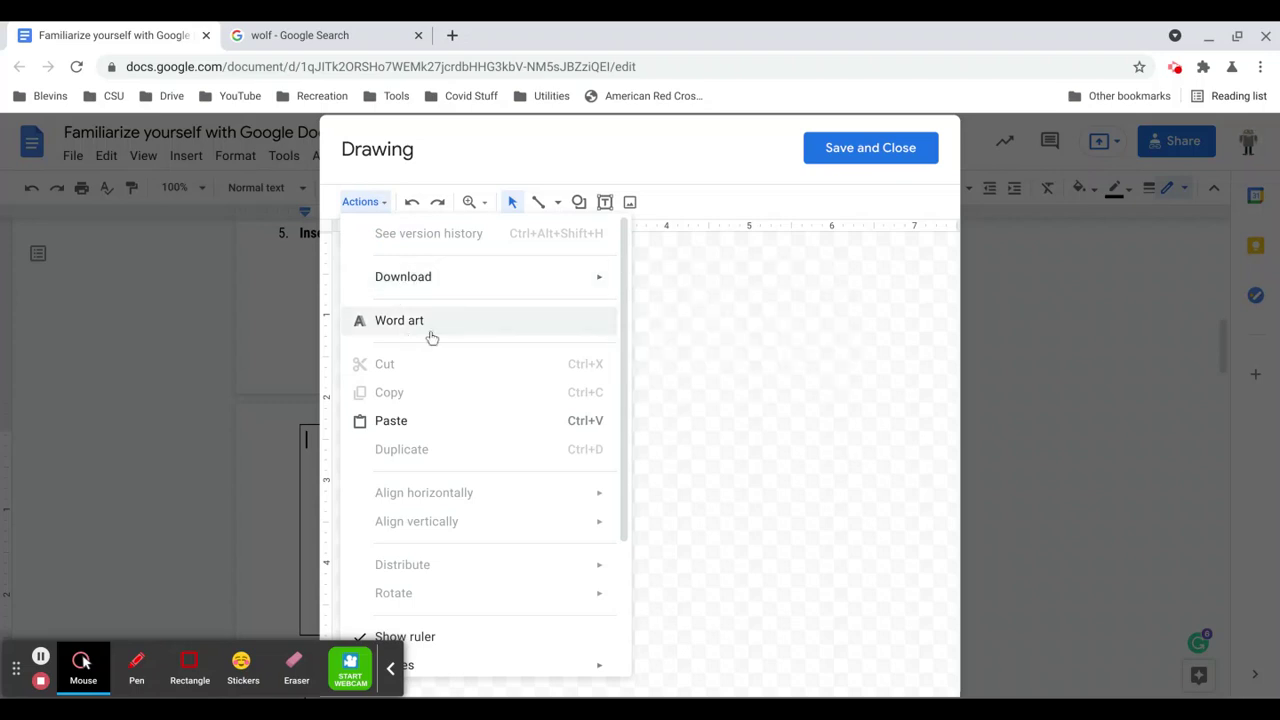
pyautogui.scroll(-3, 405, 330)
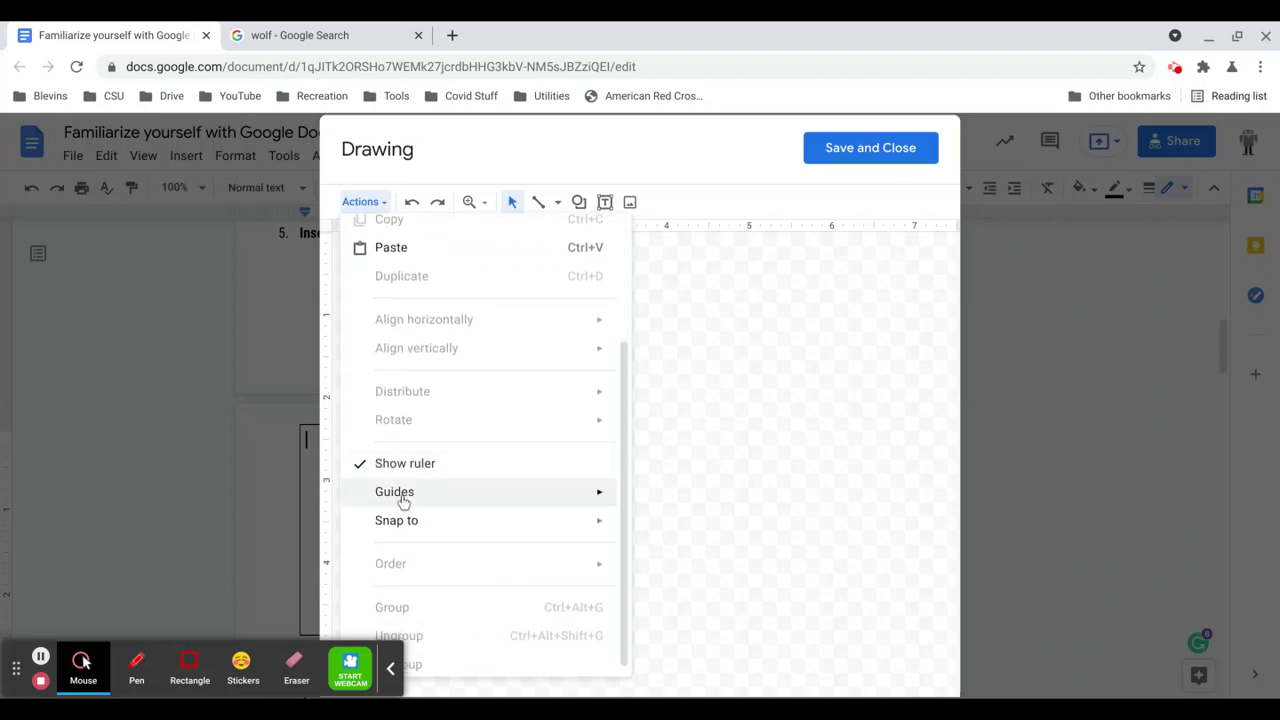
pyautogui.moveTo(417, 515)
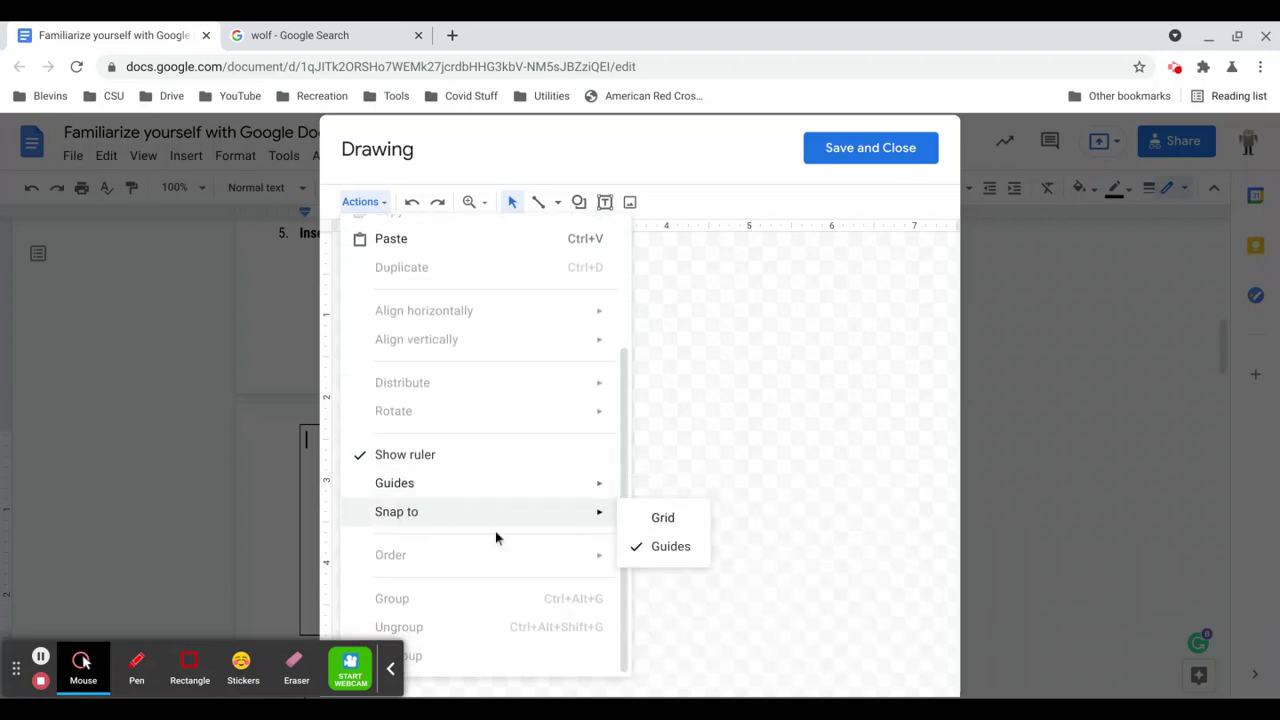
pyautogui.scroll(3, 448, 488)
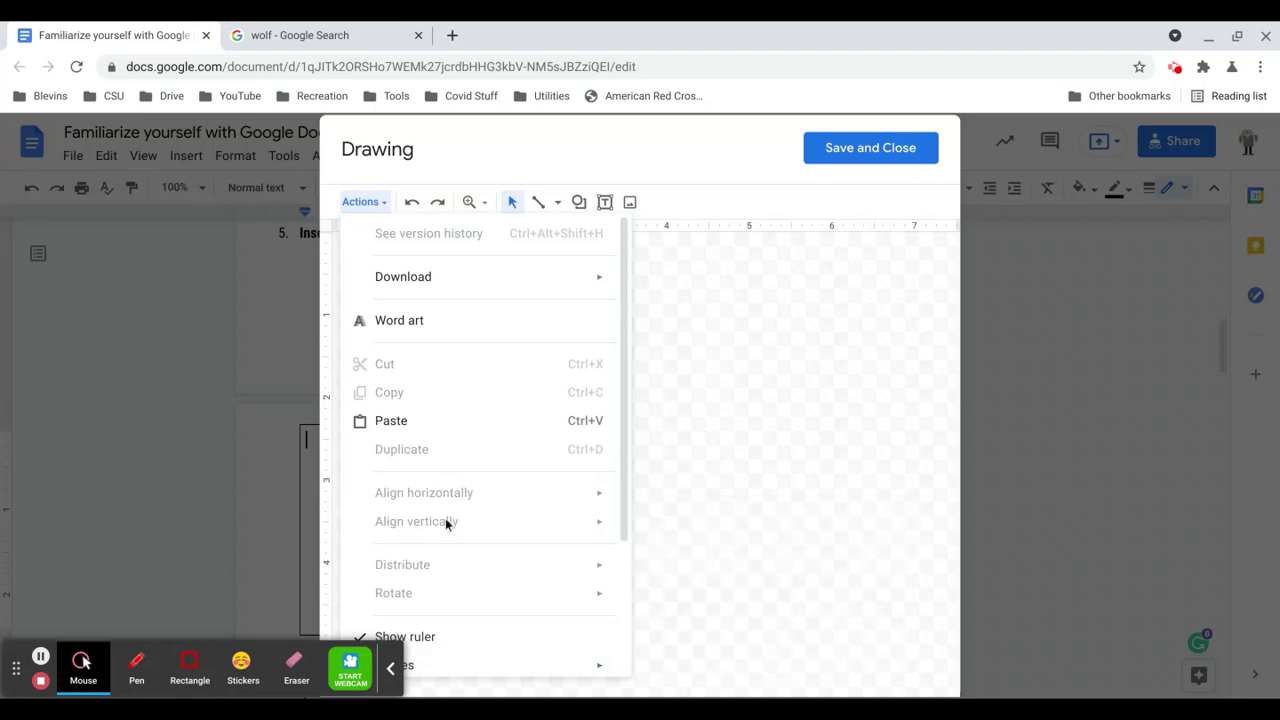
pyautogui.scroll(-3, 445, 518)
pyautogui.click(392, 668)
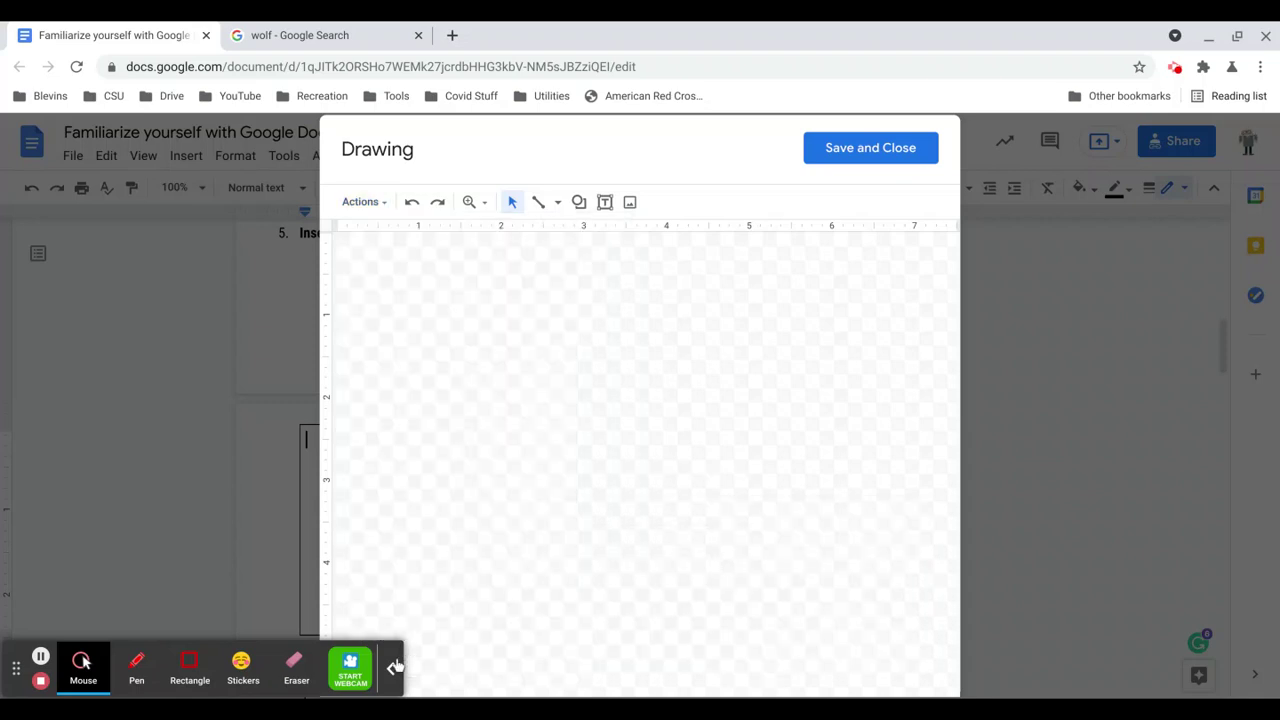
pyautogui.click(379, 205)
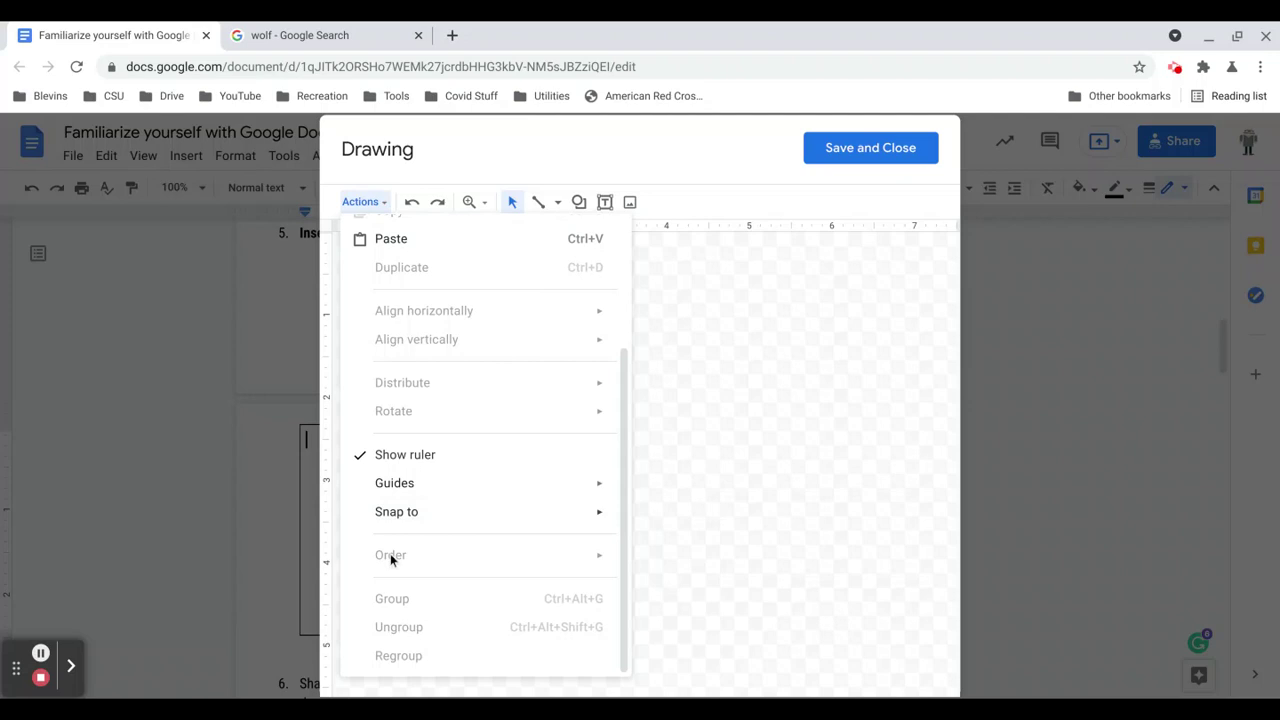
pyautogui.scroll(3, 390, 553)
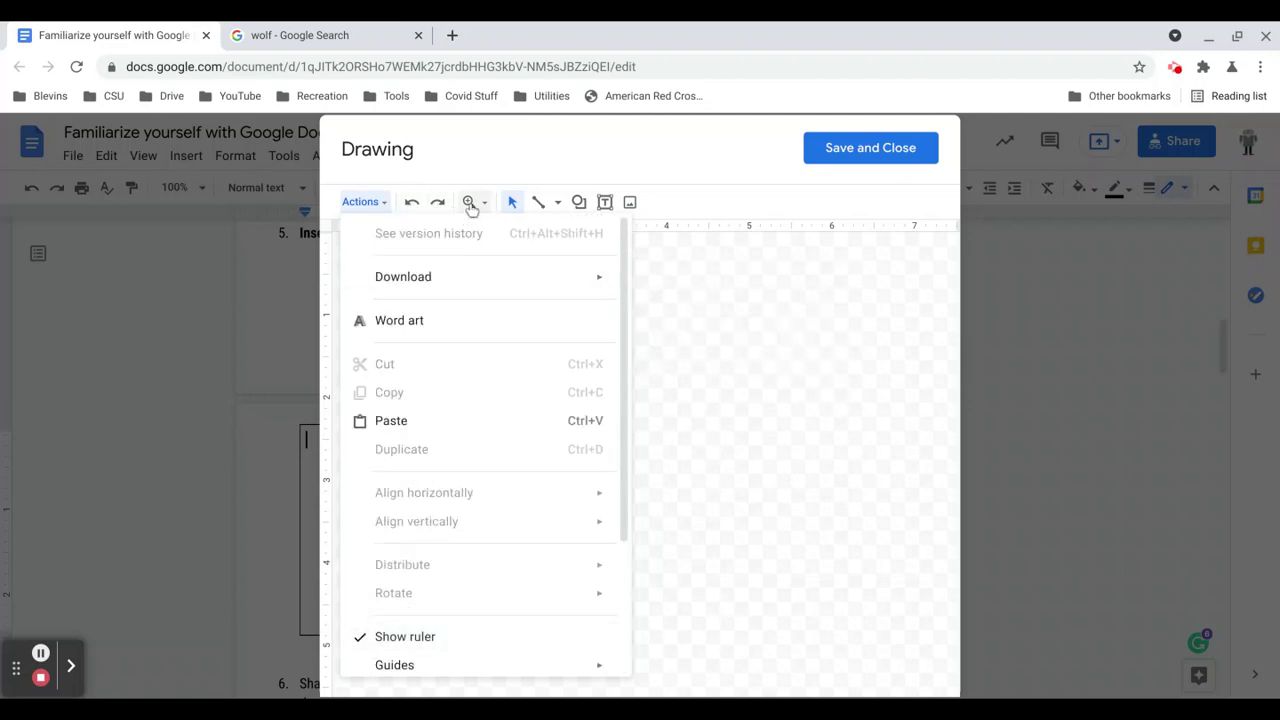
pyautogui.click(557, 204)
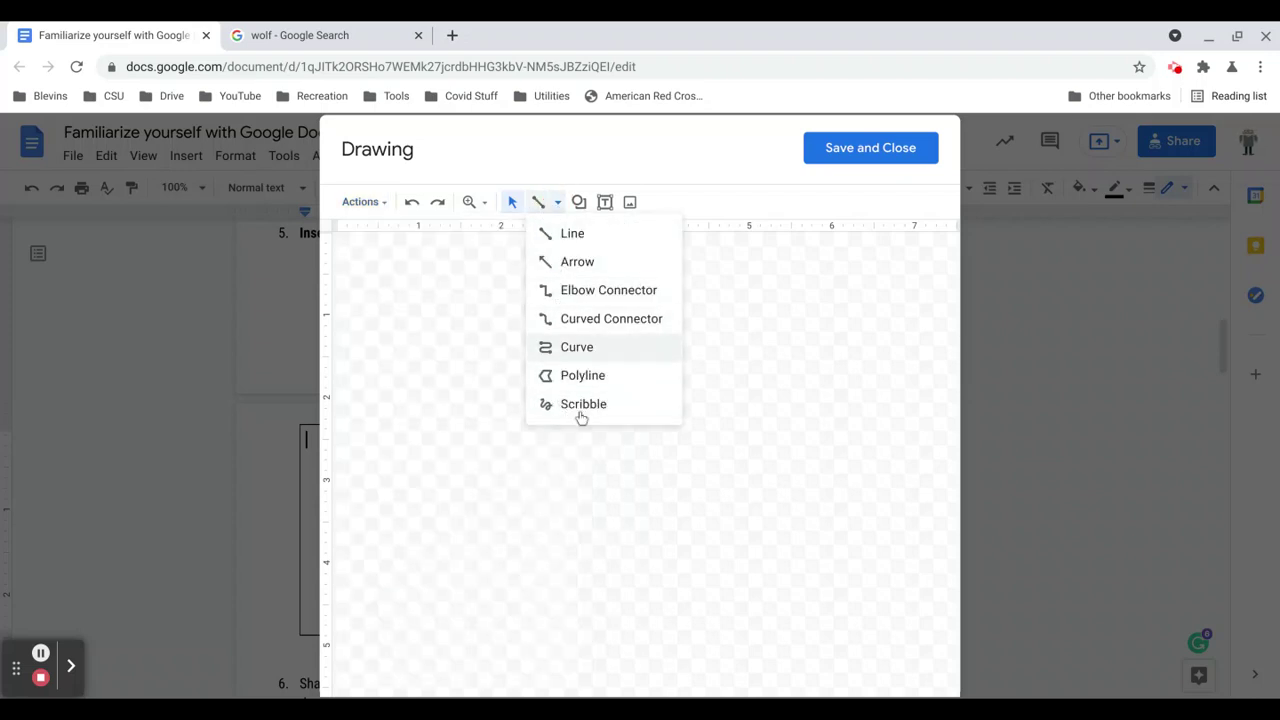
pyautogui.click(579, 202)
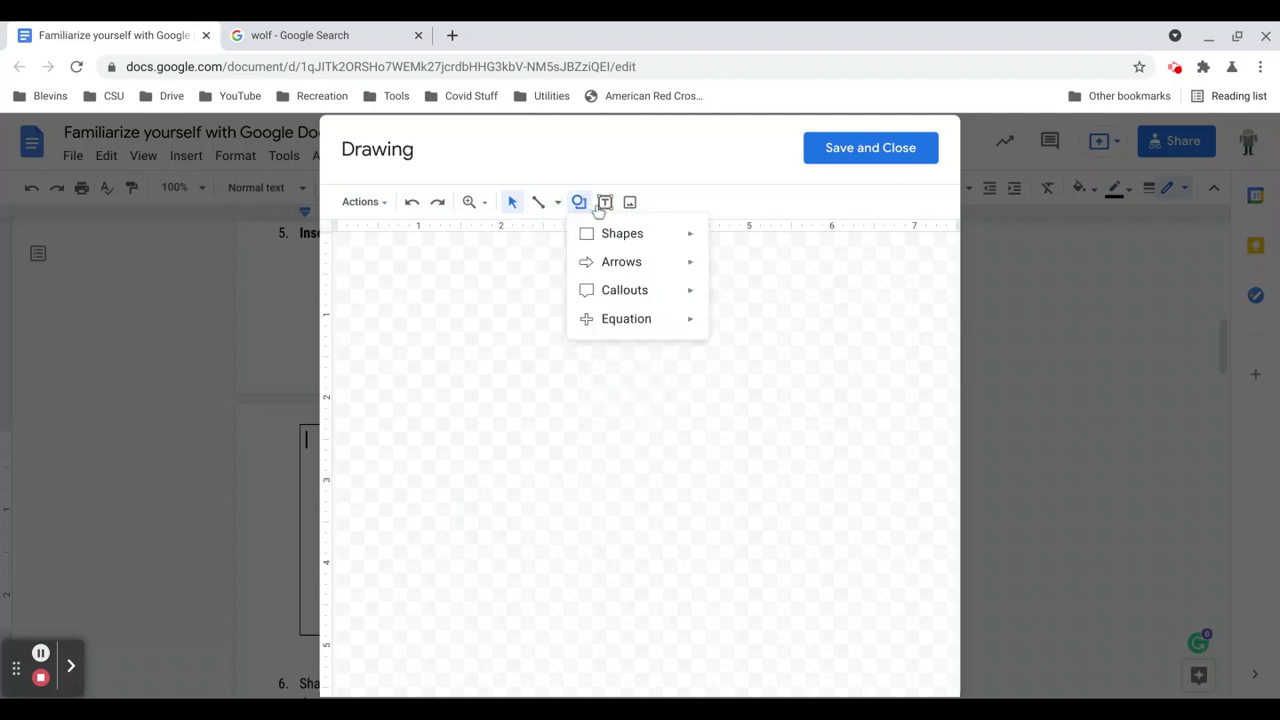
pyautogui.click(604, 203)
pyautogui.click(627, 208)
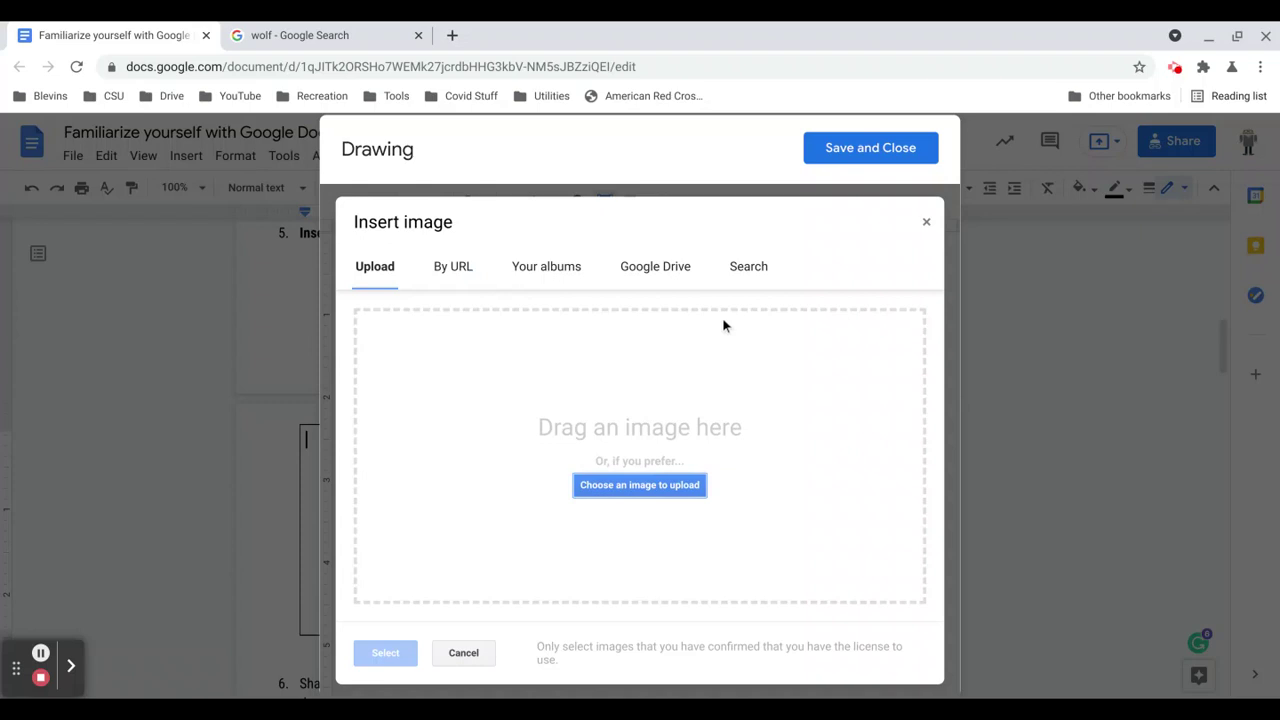
pyautogui.click(735, 268)
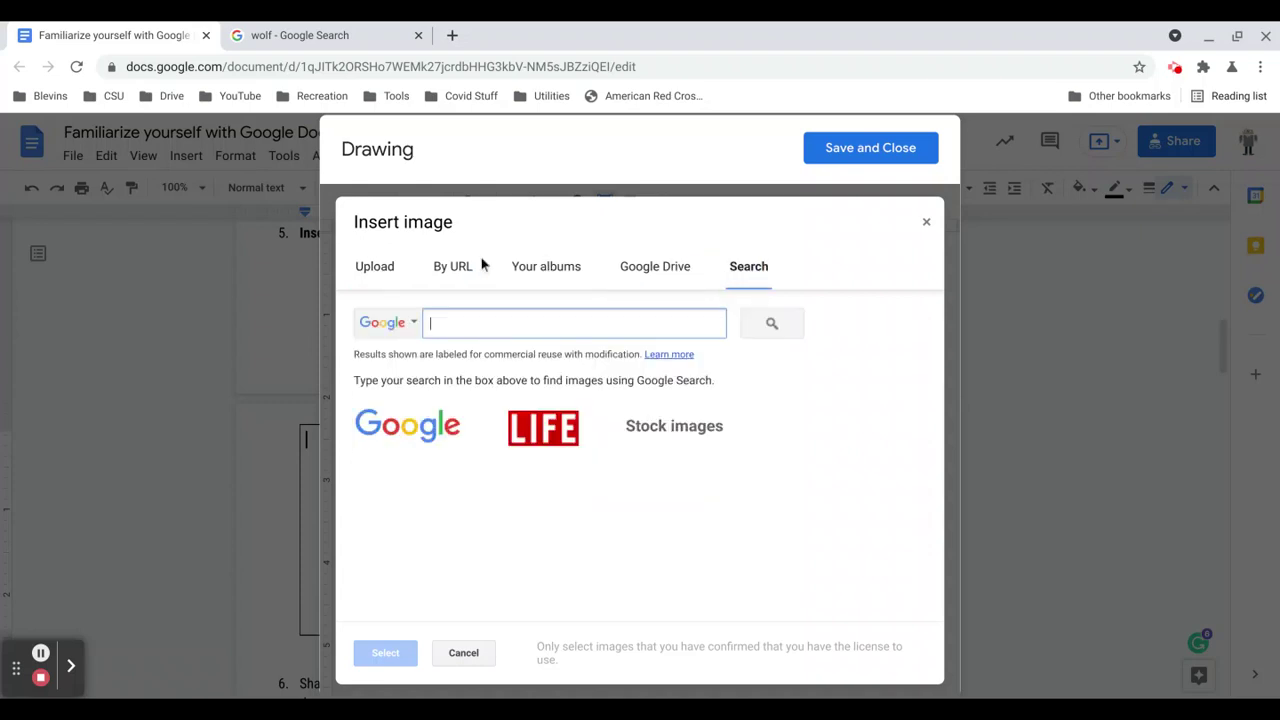
pyautogui.click(388, 270)
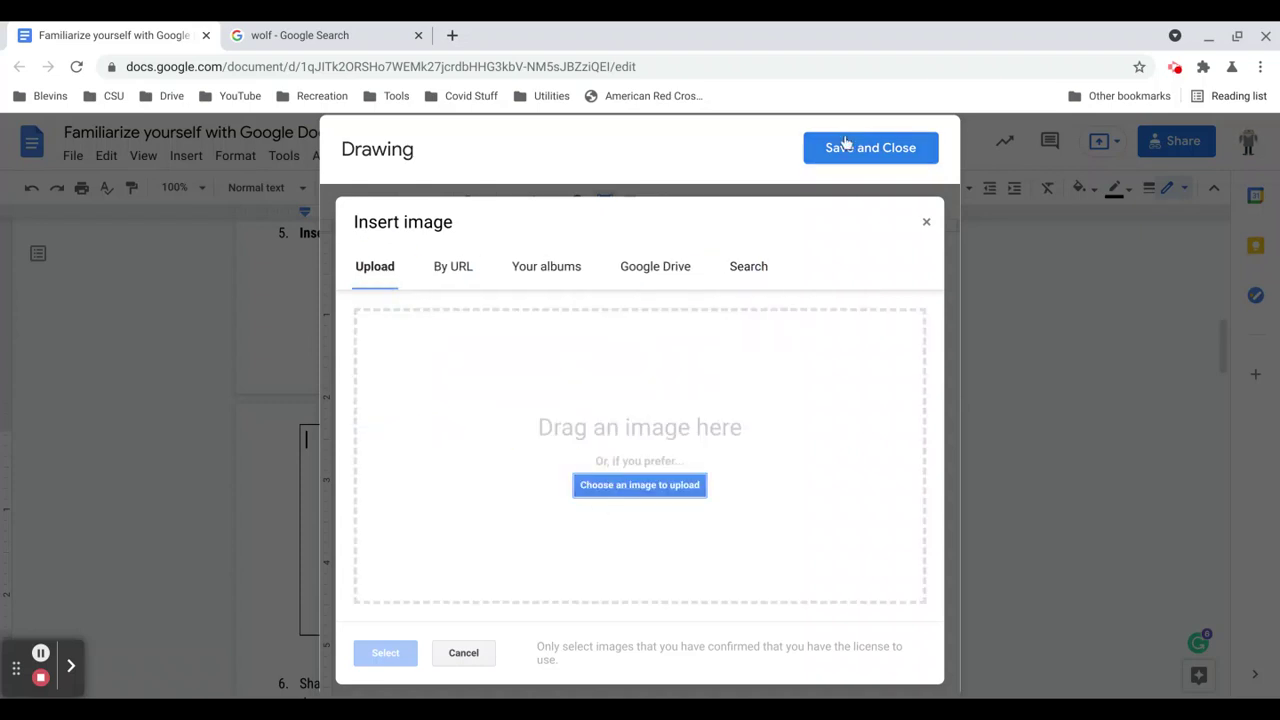
pyautogui.click(464, 653)
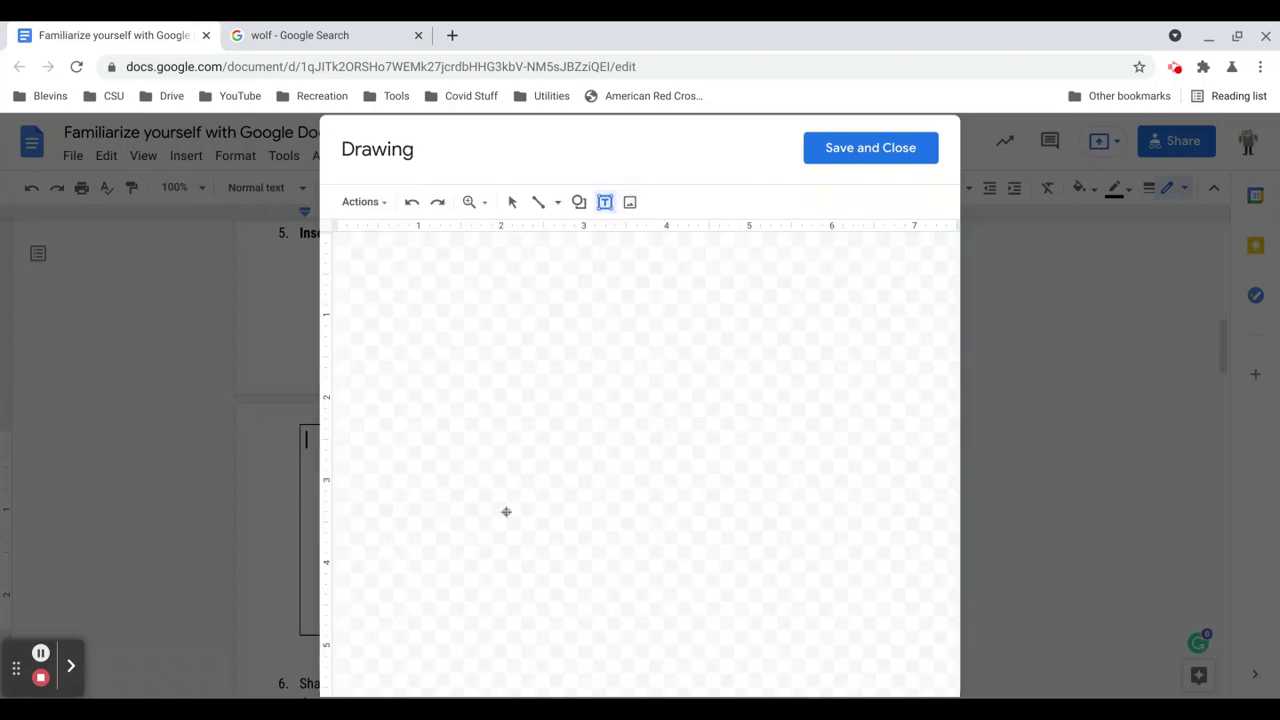
# Switch the line tool to Scribble, sketch the face's eyes, nose and smile, and save the drawing.
pyautogui.click(557, 203)
pyautogui.click(575, 403)
pyautogui.click(449, 283)
pyautogui.moveTo(529, 286); pyautogui.dragTo(533, 336)
pyautogui.click(591, 303)
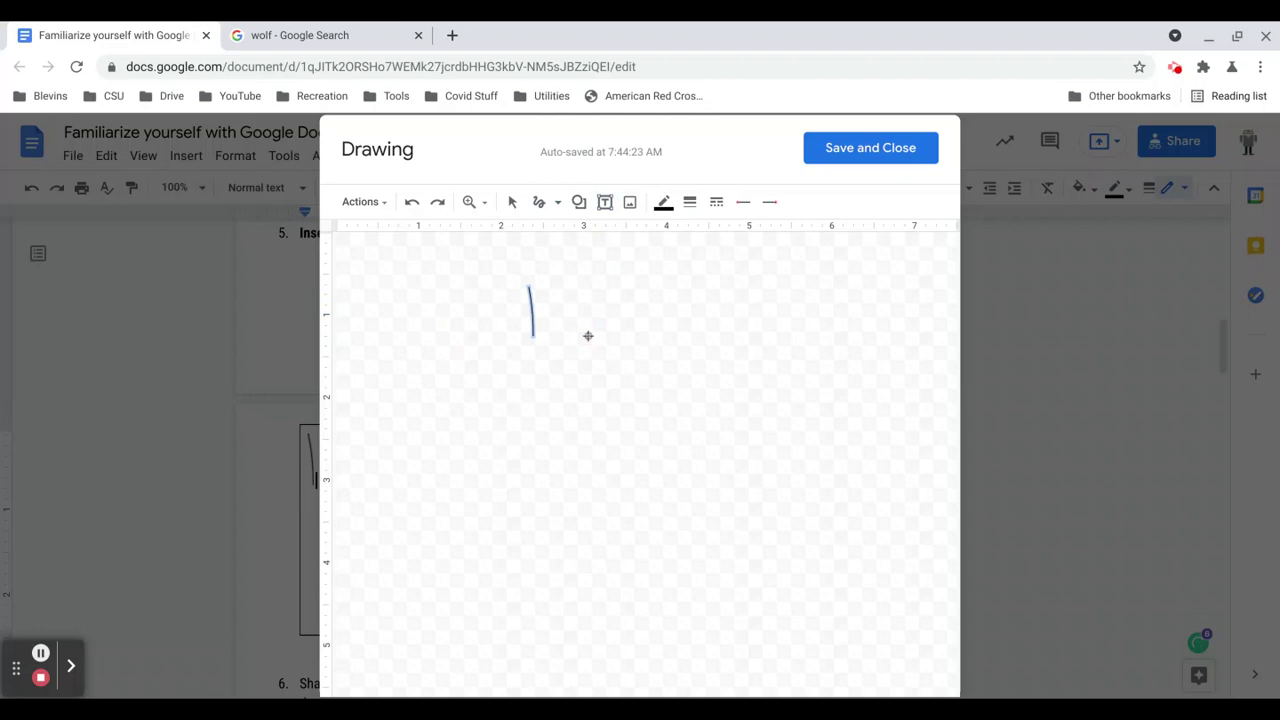
pyautogui.moveTo(588, 286)
pyautogui.mouseDown()
pyautogui.moveTo(588, 342)
pyautogui.moveTo(560, 371)
pyautogui.moveTo(586, 431)
pyautogui.moveTo(658, 405)
pyautogui.mouseUp()
pyautogui.click(838, 150)
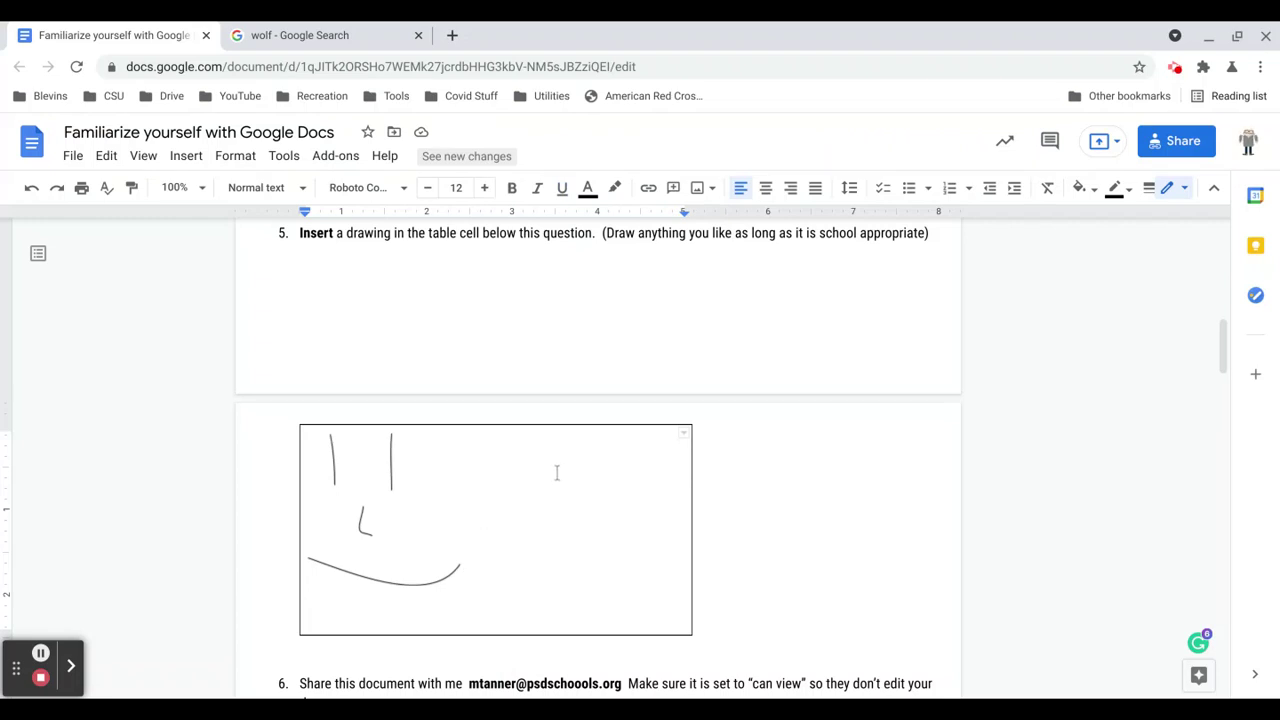
pyautogui.scroll(-1, 666, 488)
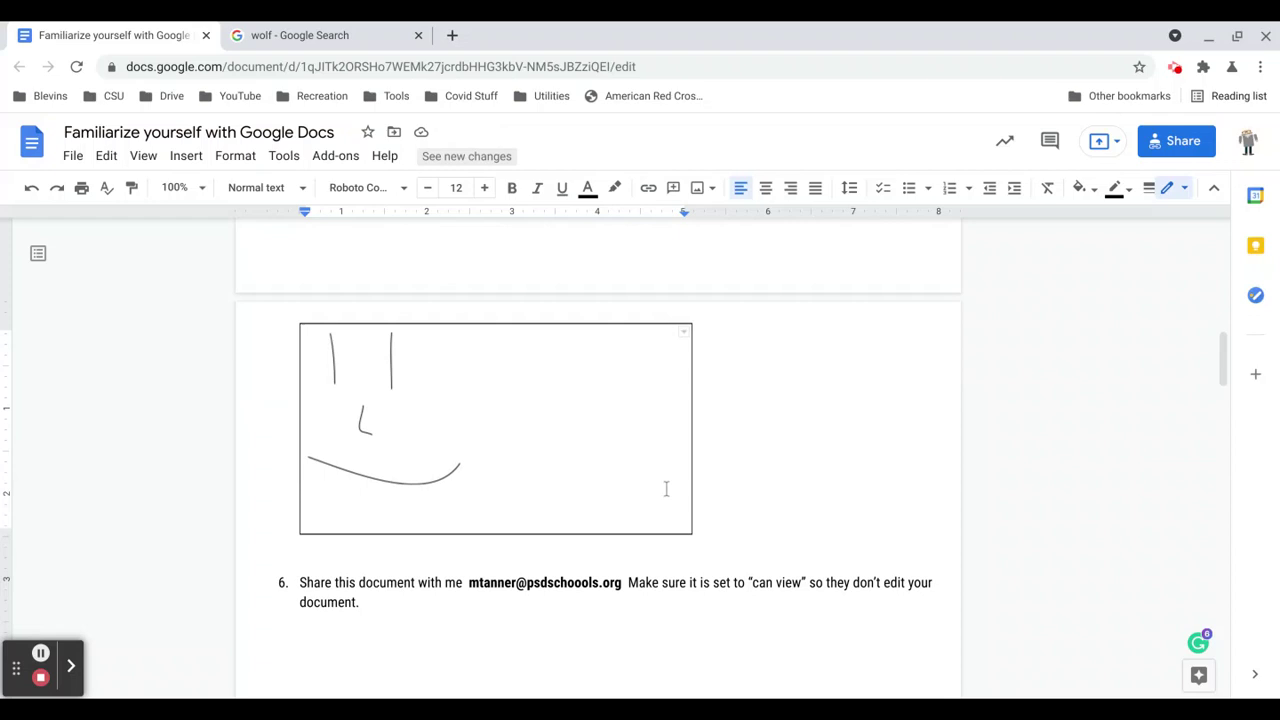
pyautogui.scroll(-1, 646, 472)
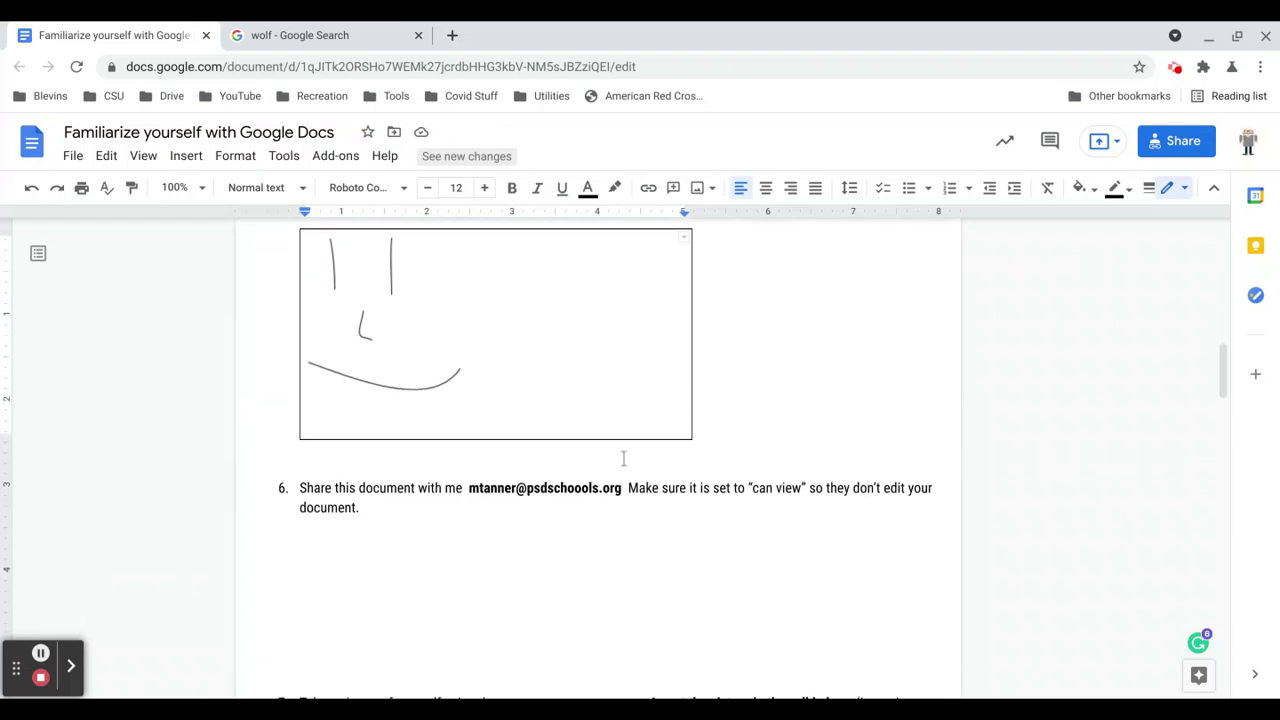
pyautogui.scroll(-1, 594, 451)
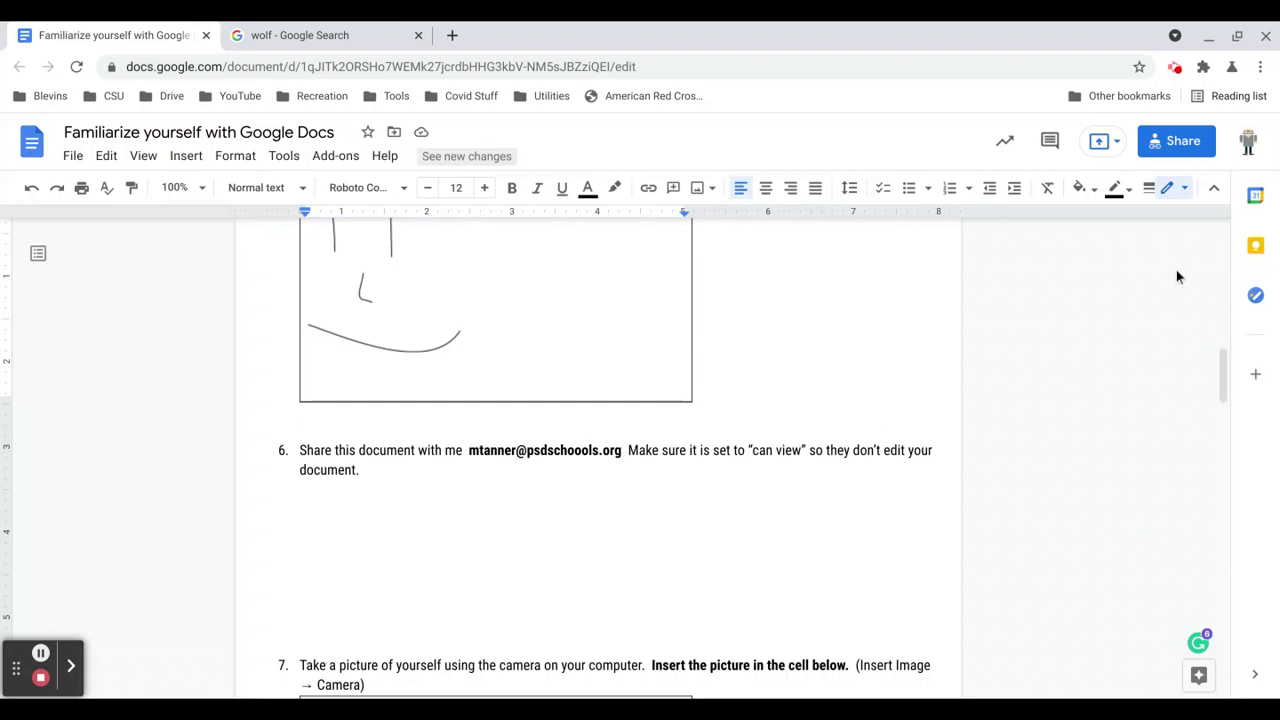
# Add the teacher's e-mail address as a recipient in the document's sharing settings.
pyautogui.click(1180, 142)
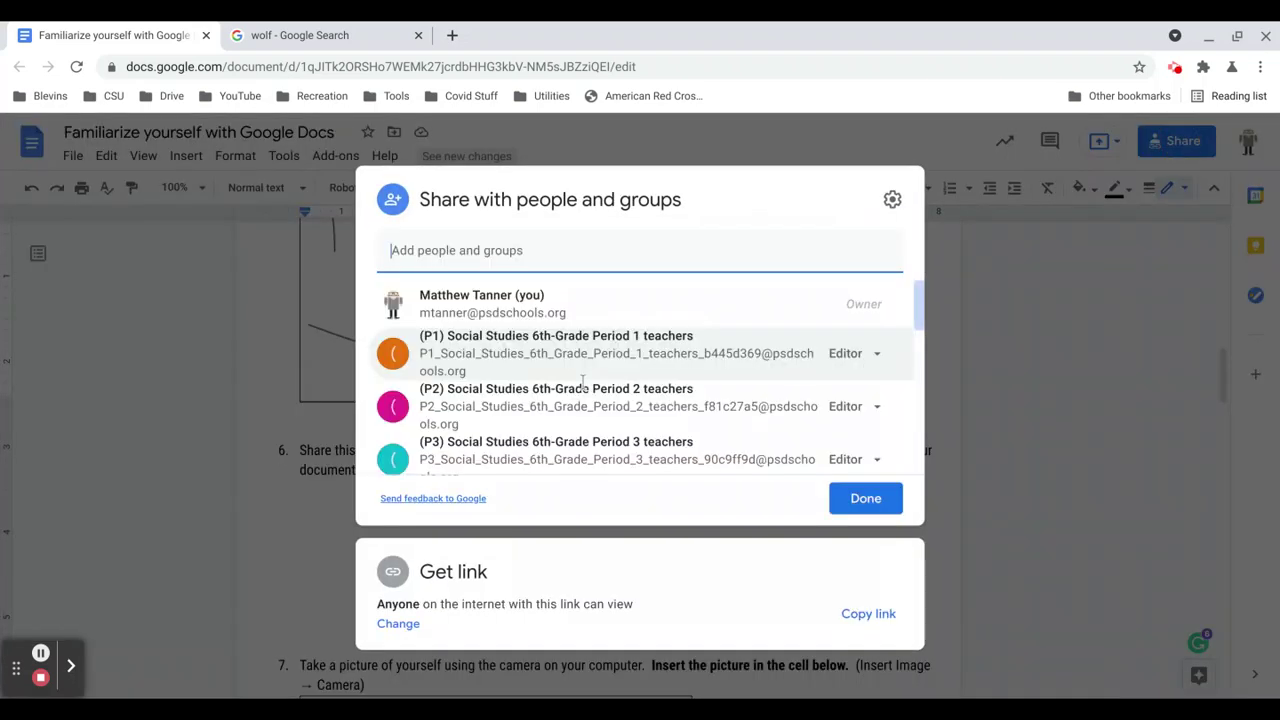
pyautogui.click(513, 251)
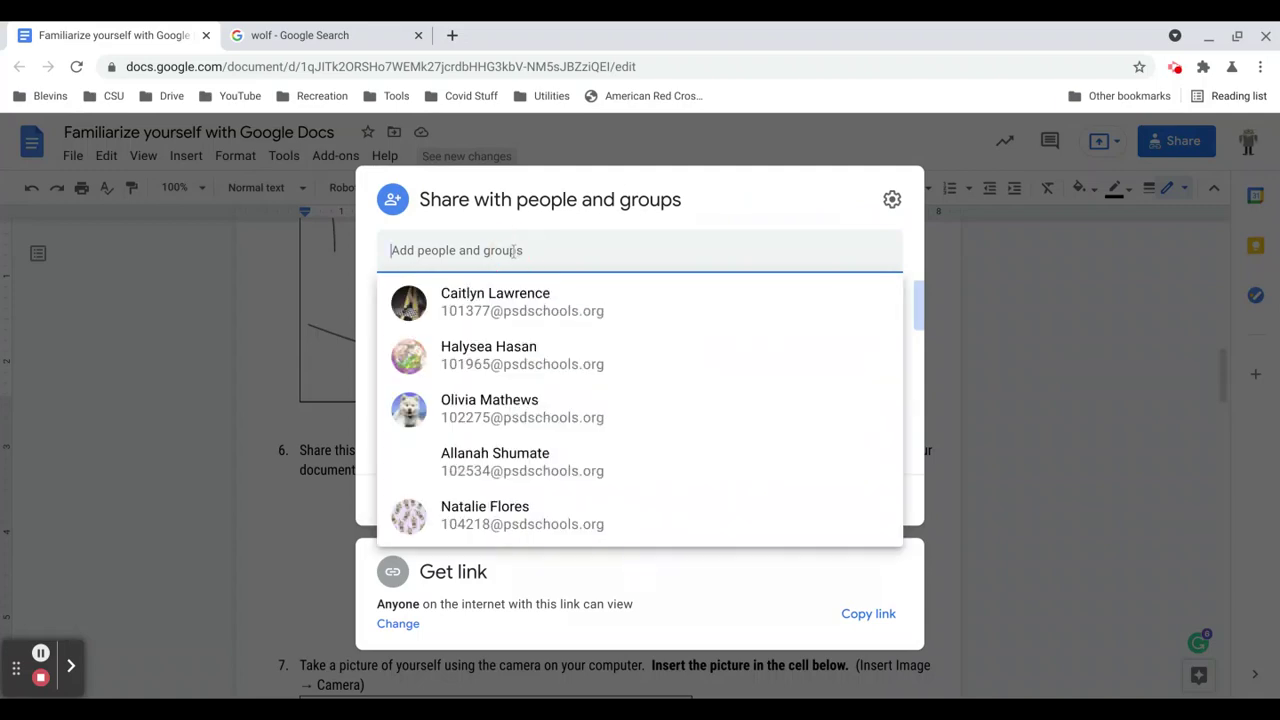
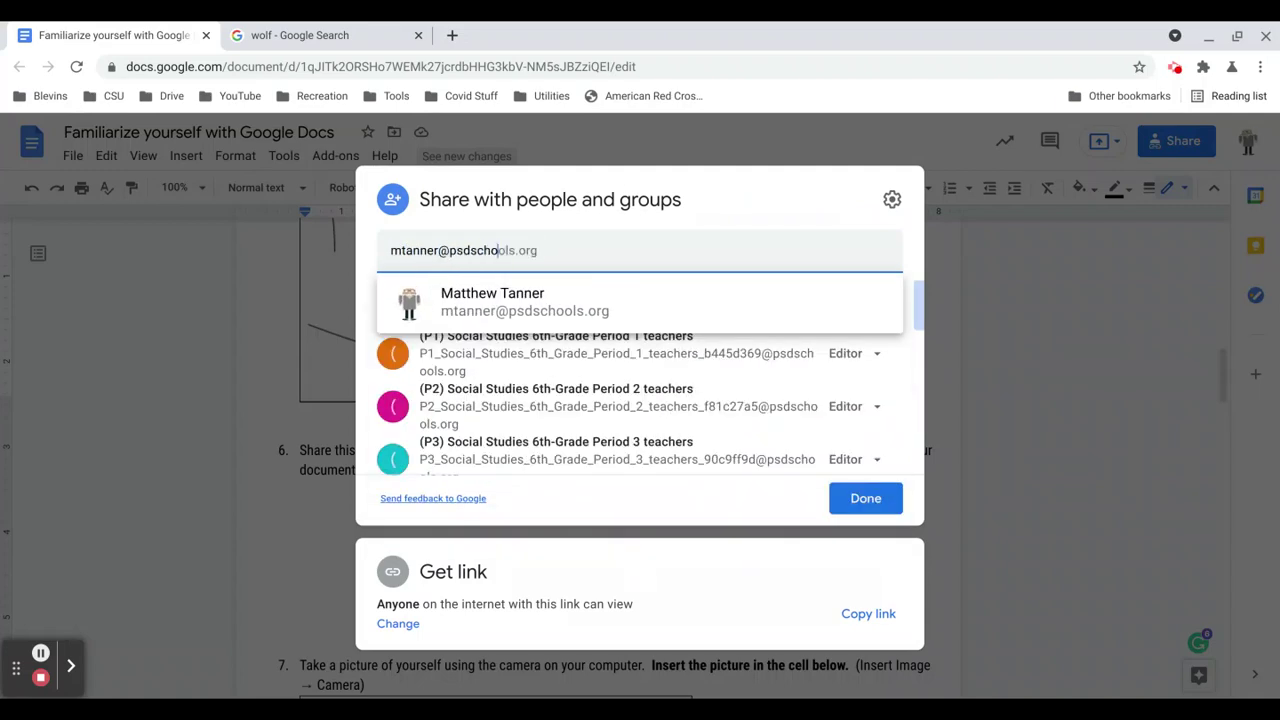
pyautogui.click(500, 300)
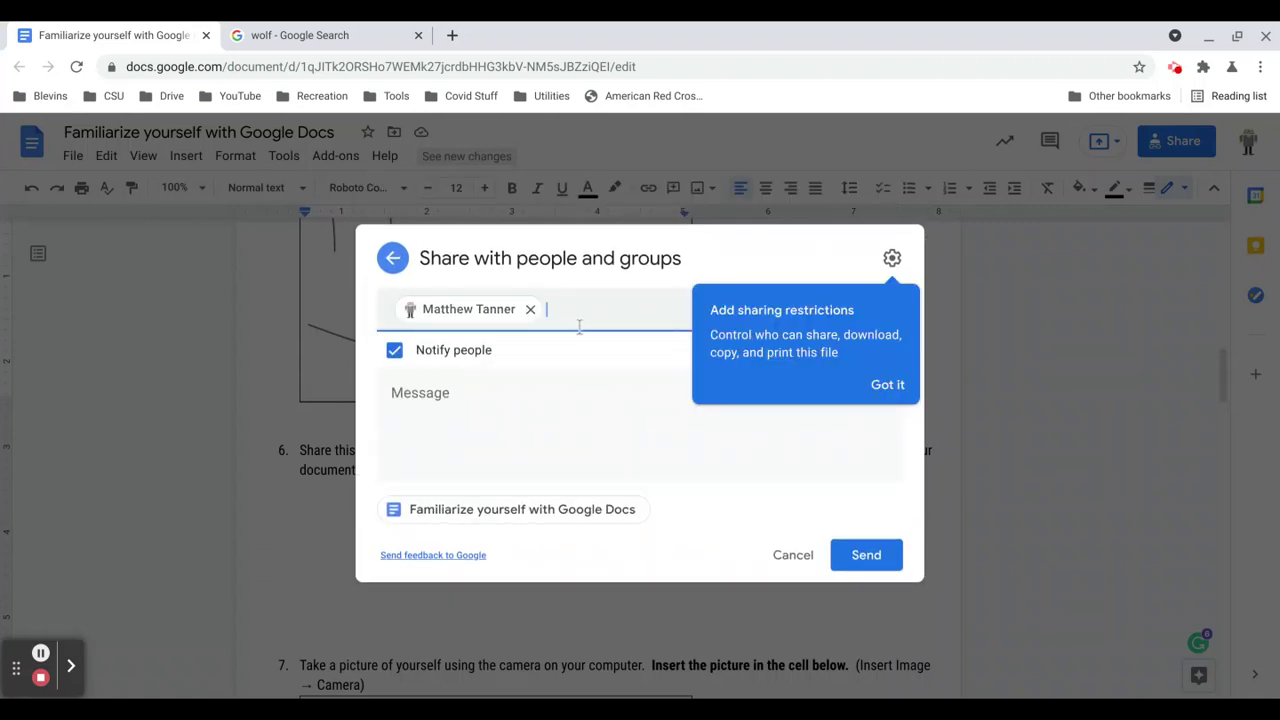
pyautogui.click(889, 385)
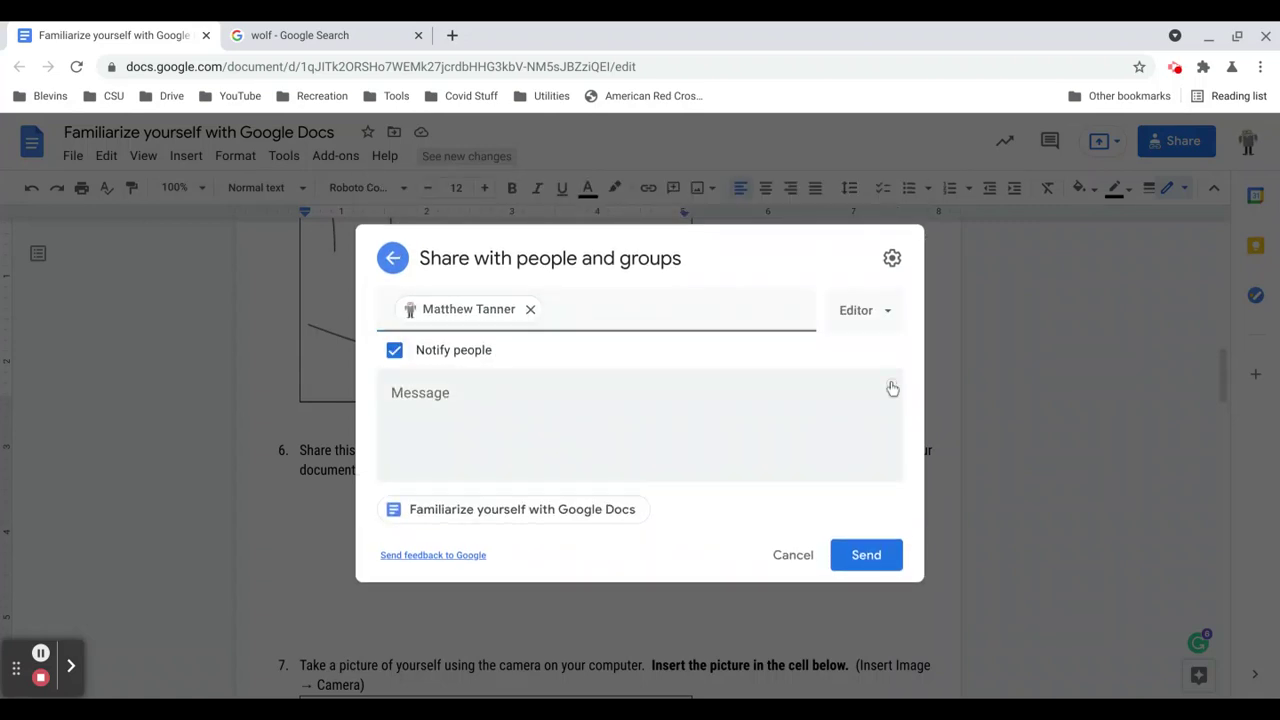
# Set the recipient to Viewer, cancel the invitation unsent, and place the caret under question 6.
pyautogui.click(883, 321)
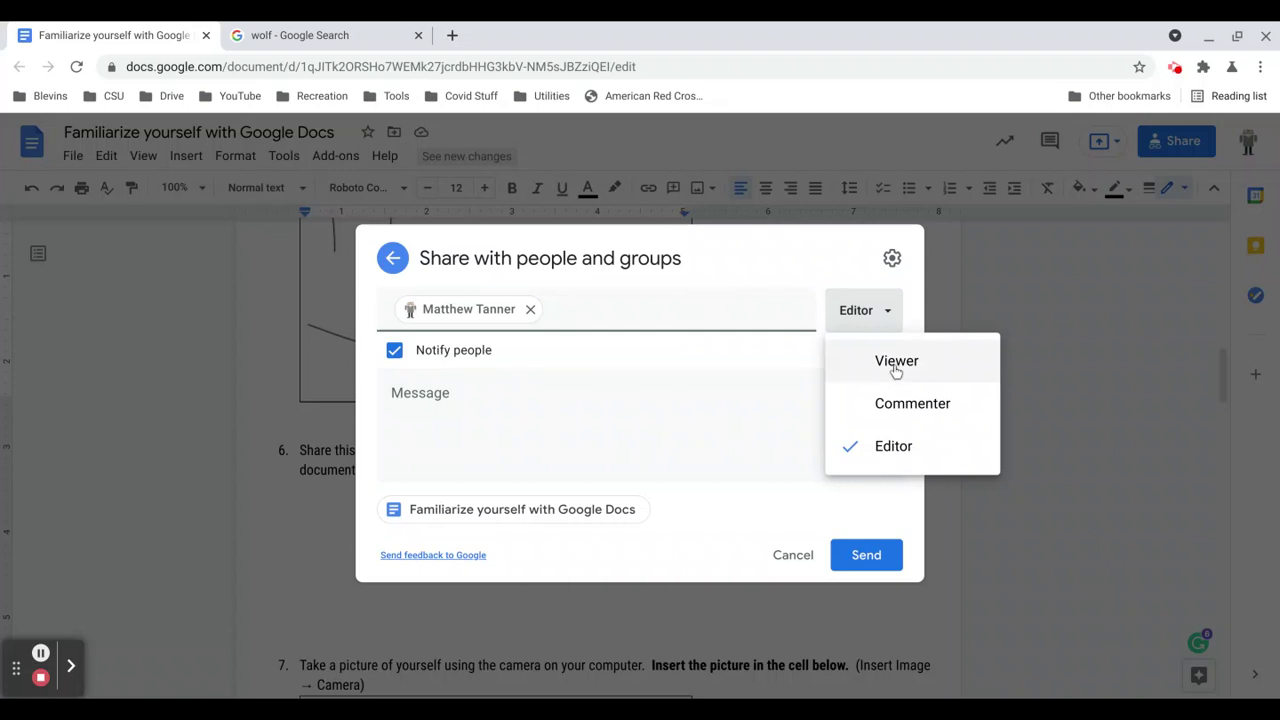
pyautogui.click(896, 369)
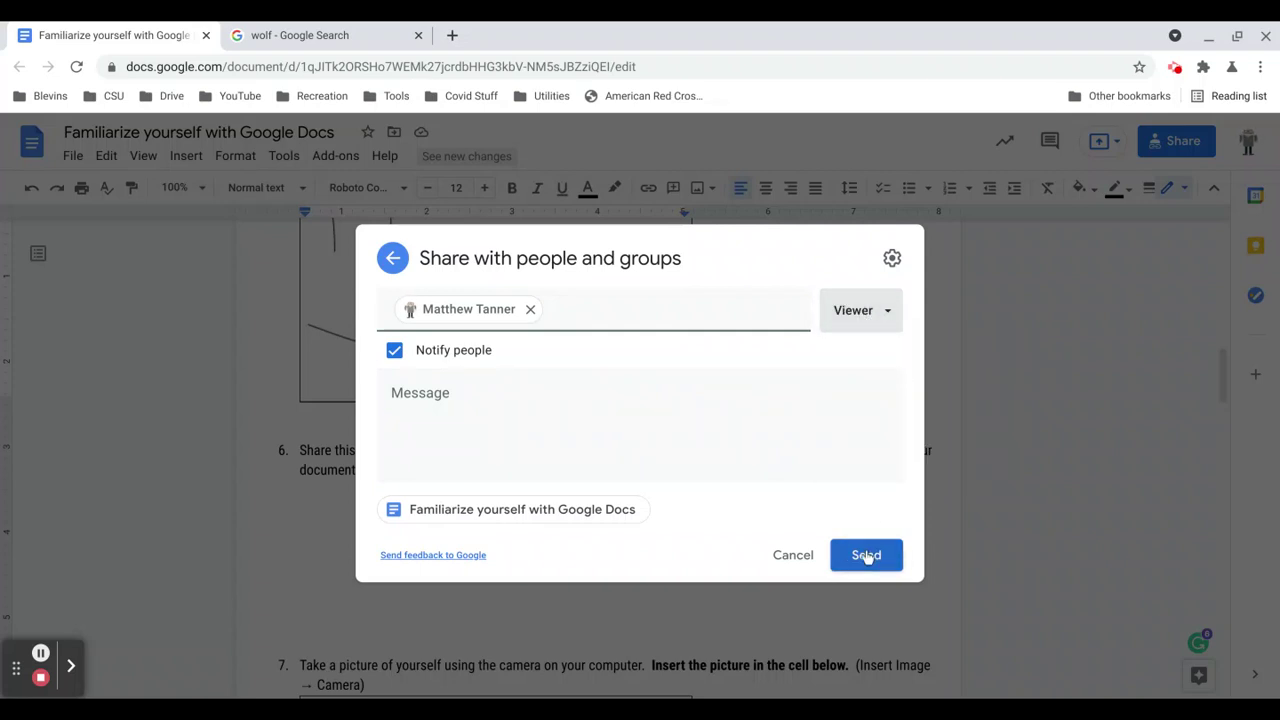
pyautogui.click(795, 558)
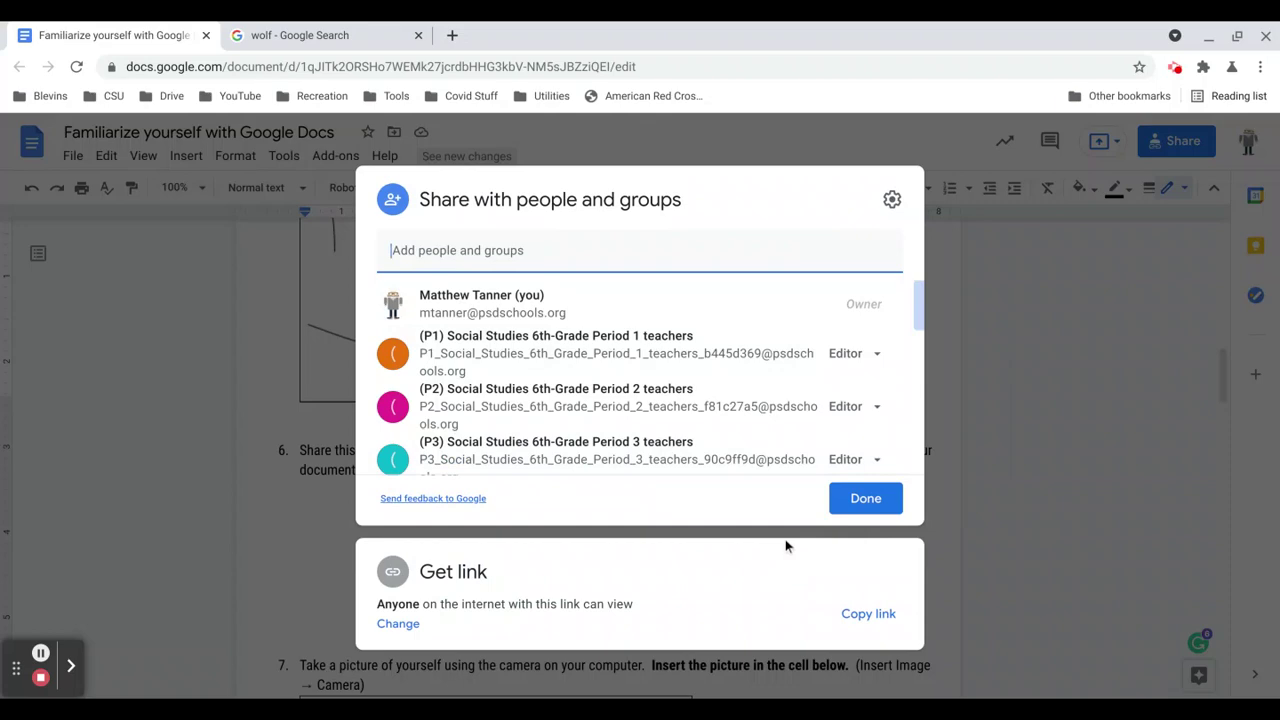
pyautogui.click(835, 505)
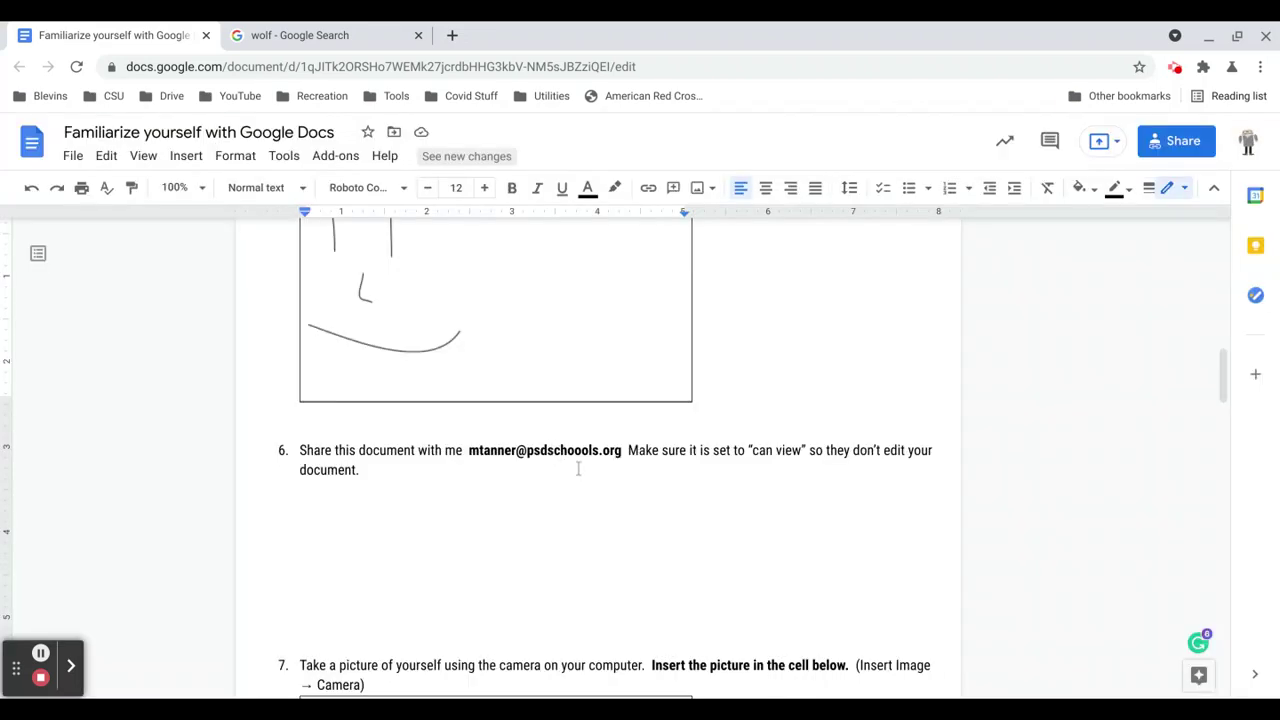
pyautogui.scroll(-1, 578, 469)
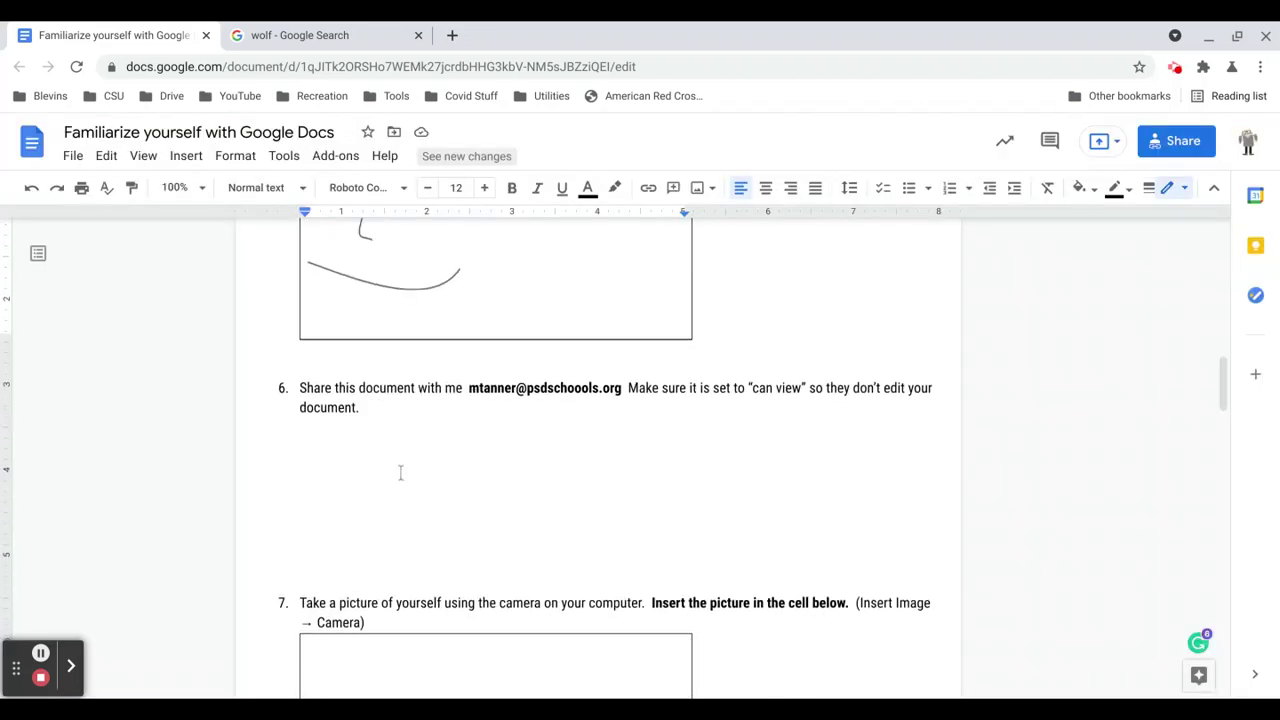
pyautogui.click(366, 534)
# Delete the extra blank lines under question 6 and move into question 7's empty cell.
pyautogui.press('BackSpace')
pyautogui.press('BackSpace')
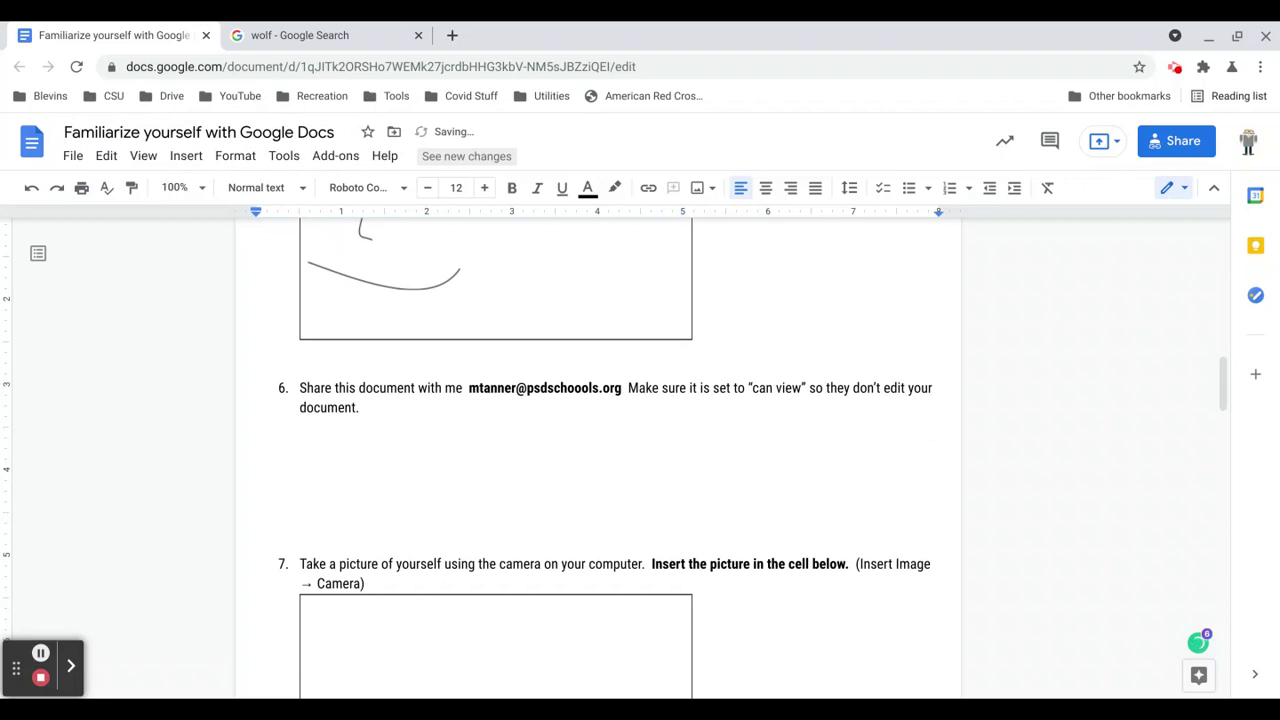
pyautogui.press('BackSpace')
pyautogui.press('BackSpace')
pyautogui.press('BackSpace')
pyautogui.press('BackSpace')
pyautogui.scroll(-1, 495, 450)
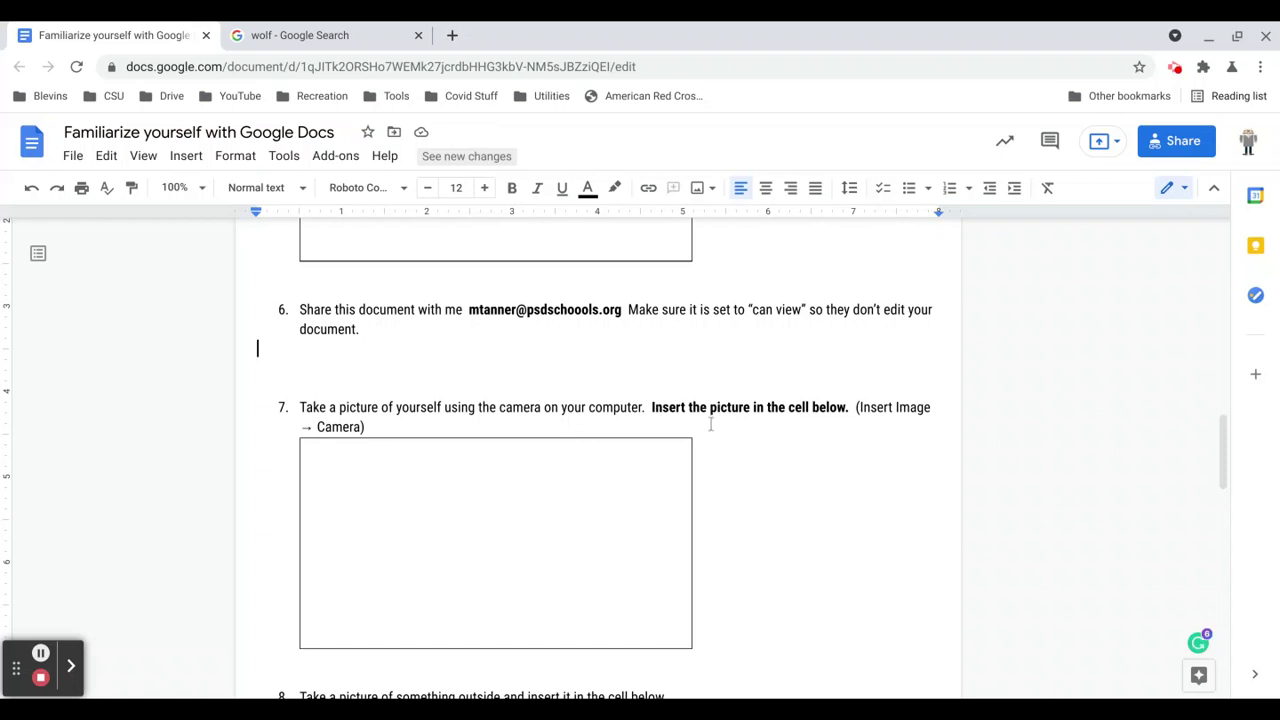
pyautogui.click(457, 494)
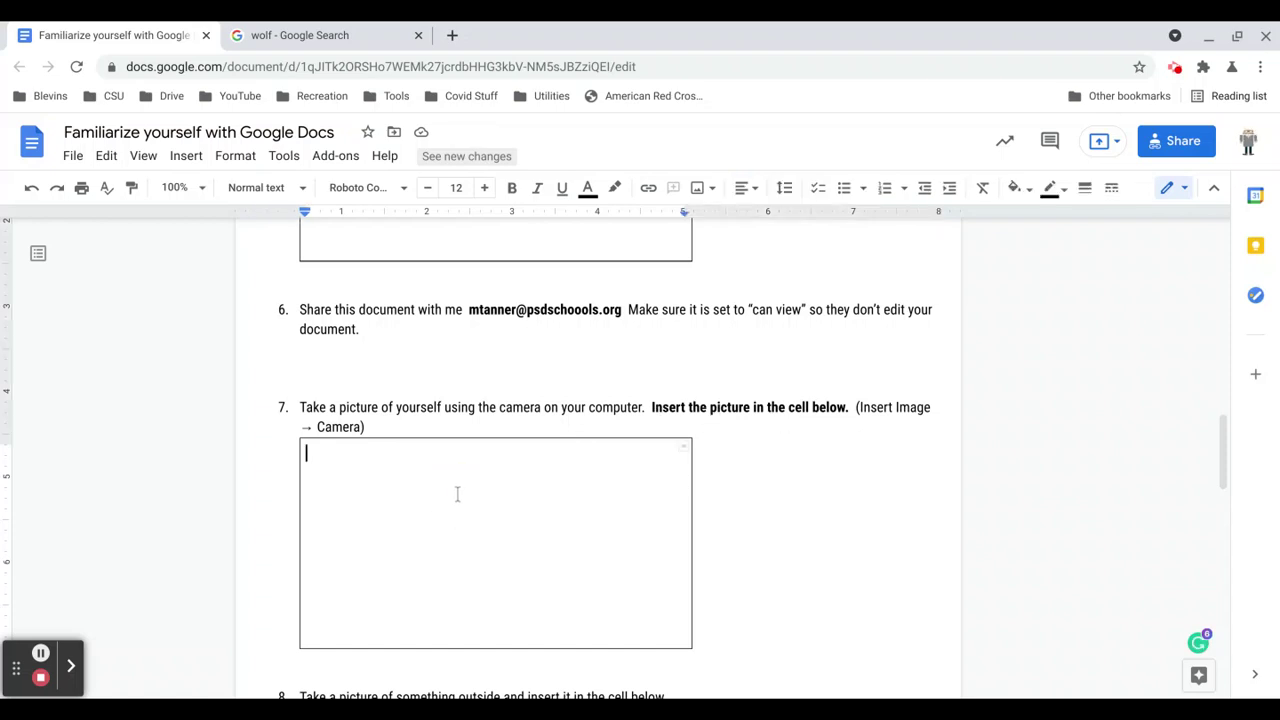
# Open the camera capture window from the Insert image menu.
pyautogui.click(186, 157)
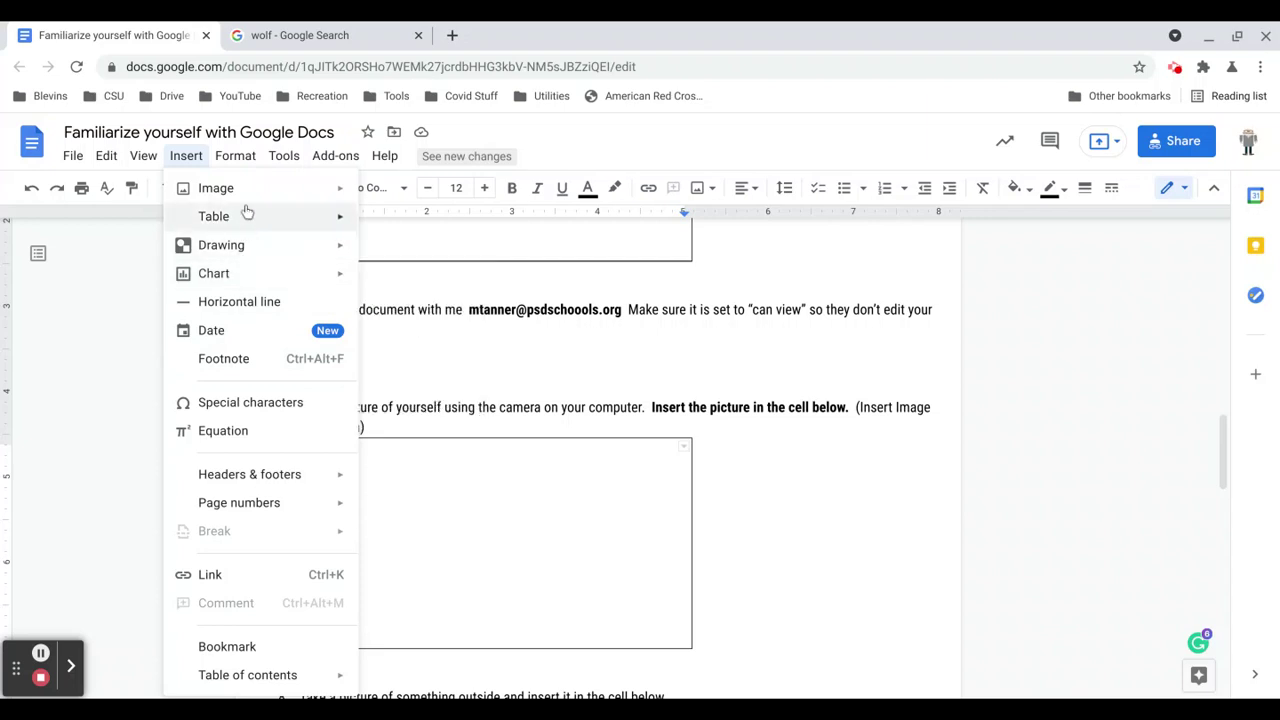
pyautogui.moveTo(240, 191)
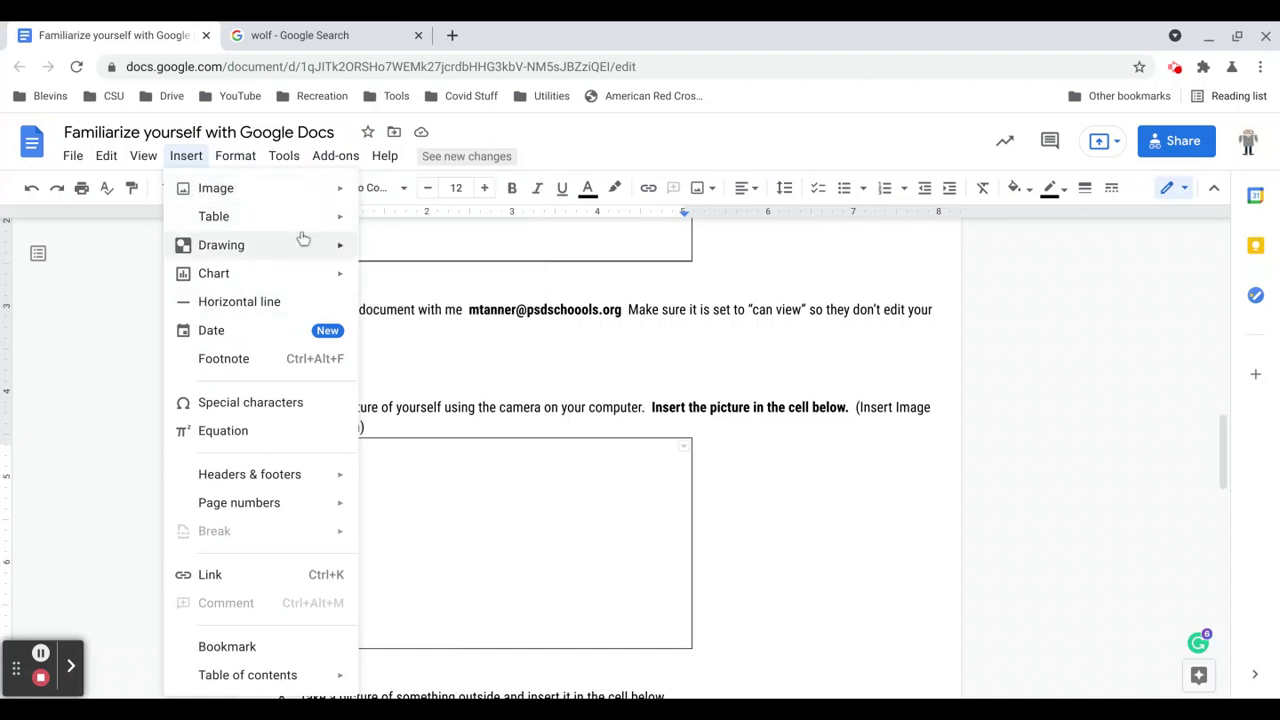
pyautogui.click(610, 136)
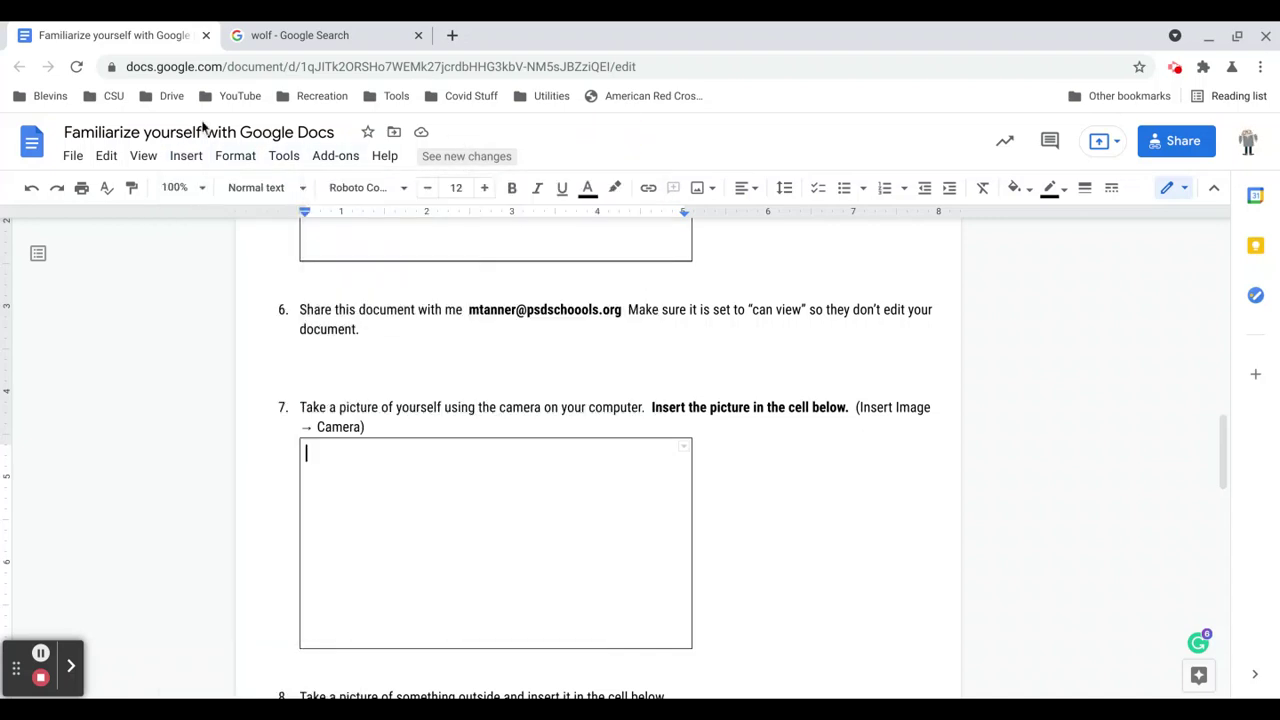
pyautogui.click(184, 156)
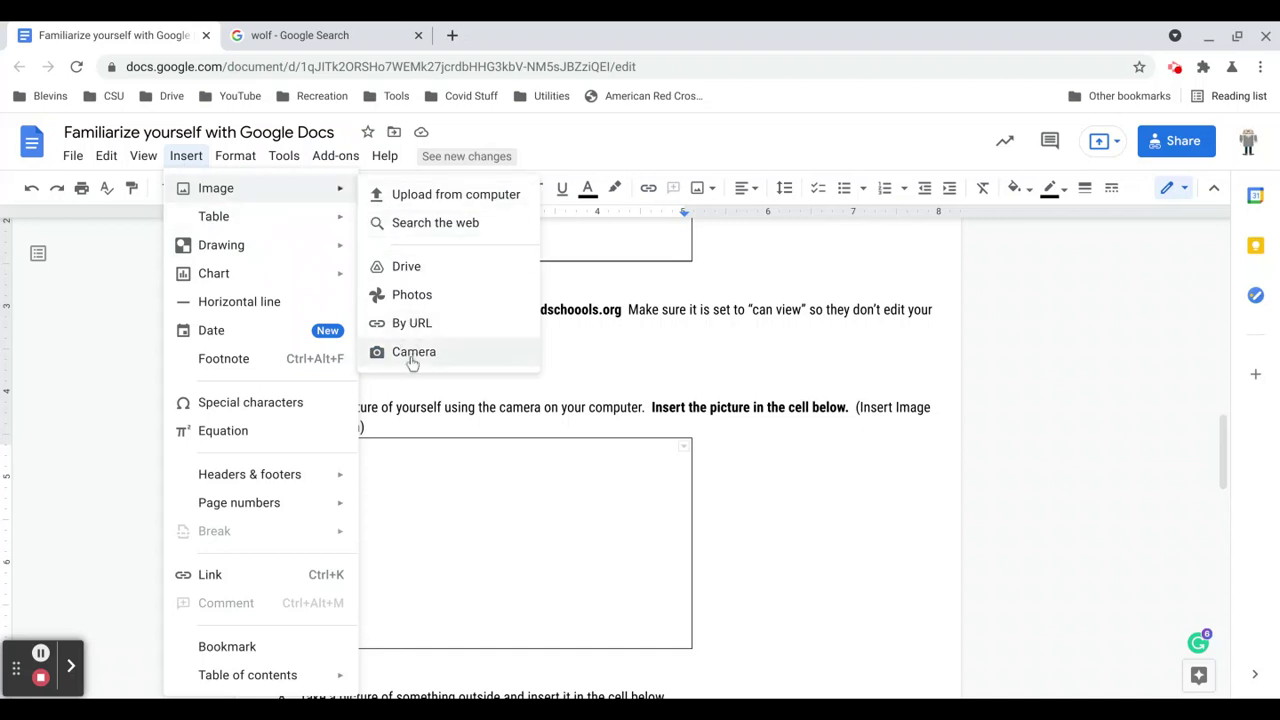
pyautogui.click(618, 290)
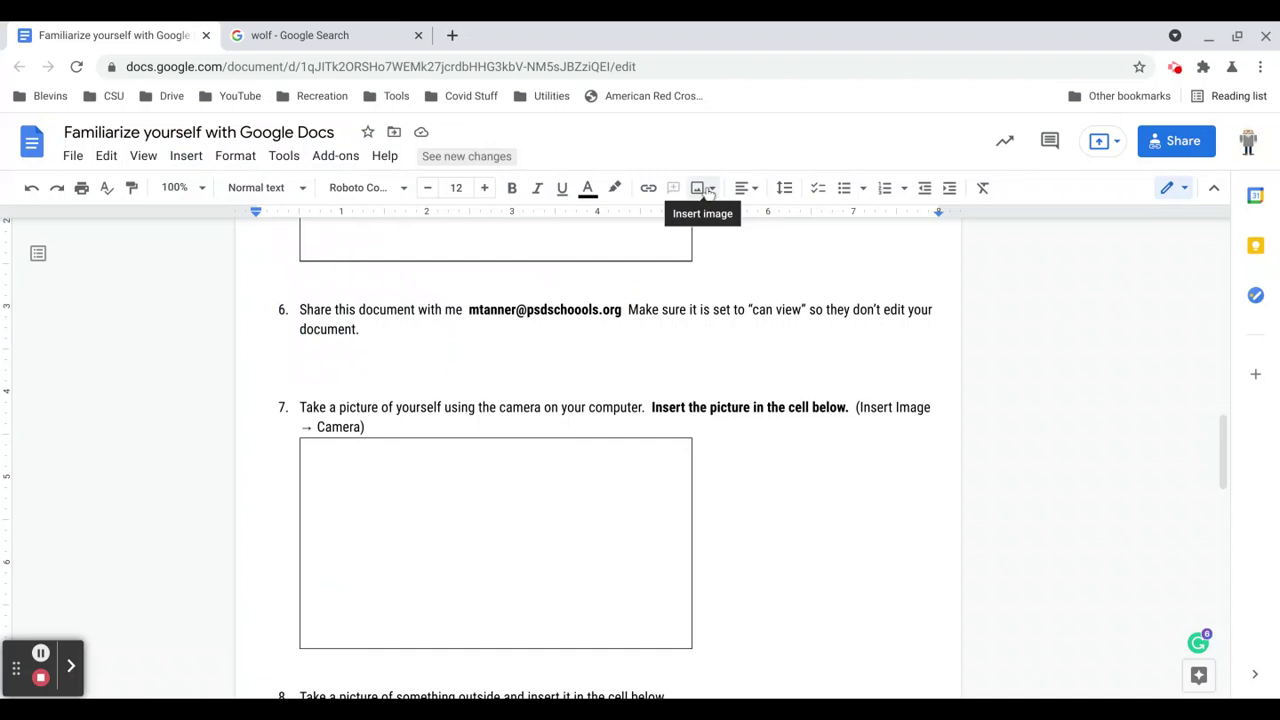
pyautogui.click(713, 191)
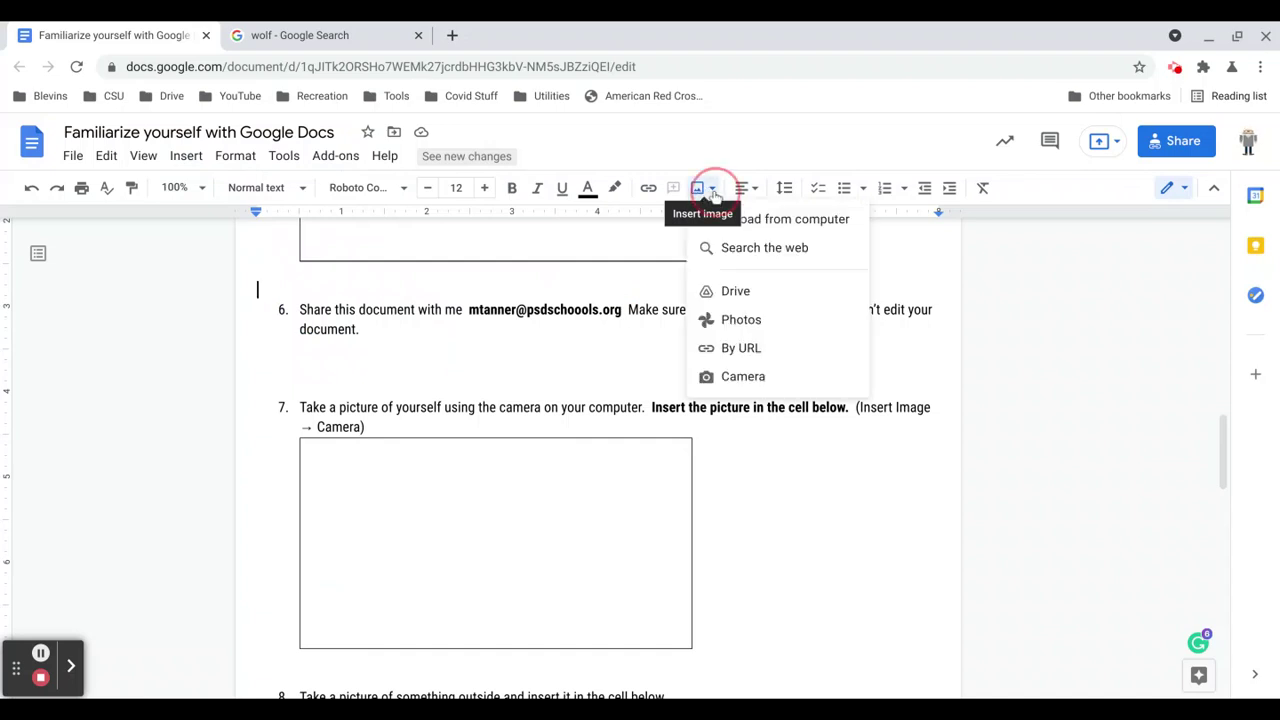
pyautogui.click(728, 382)
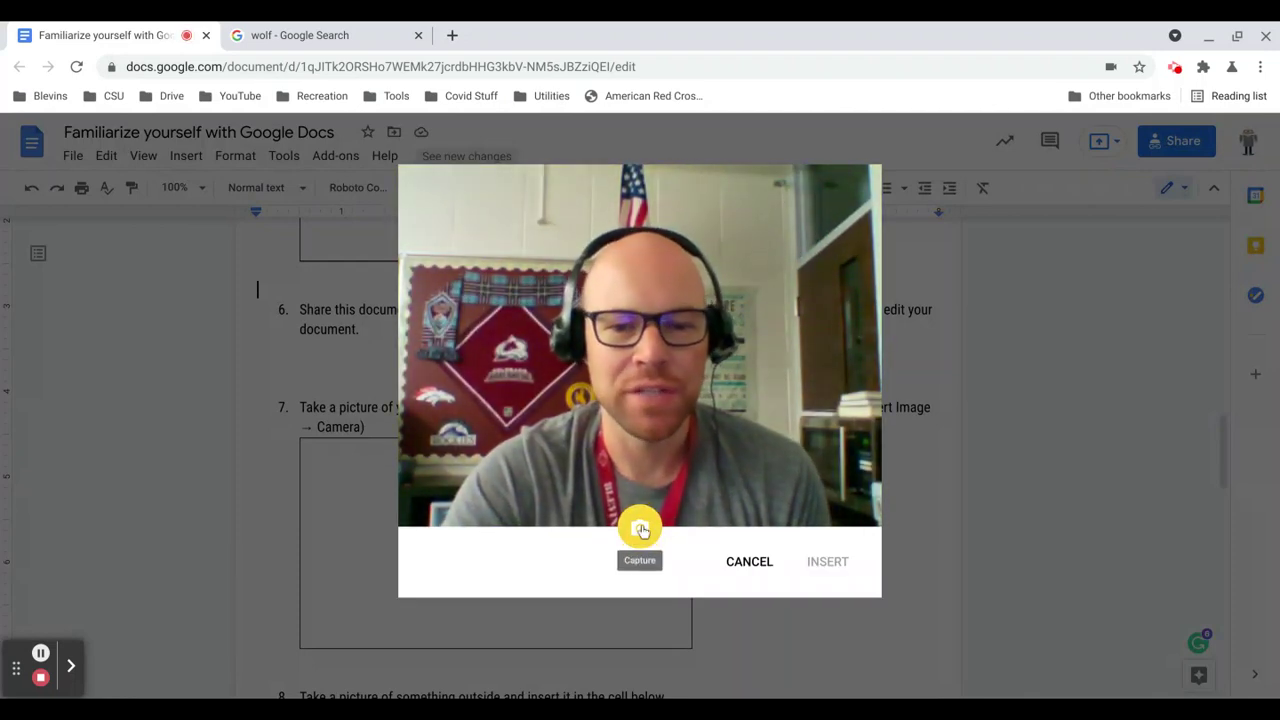
# Snap a webcam photo and insert it into the document.
pyautogui.click(640, 530)
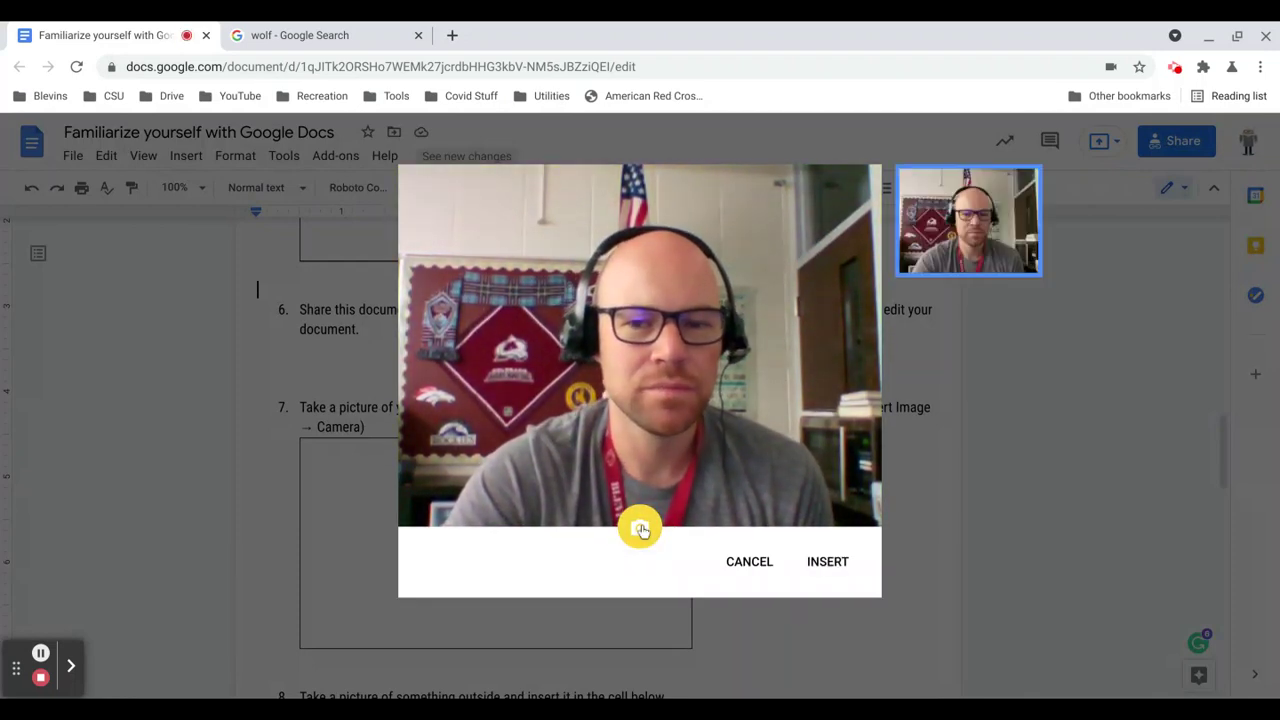
pyautogui.click(827, 563)
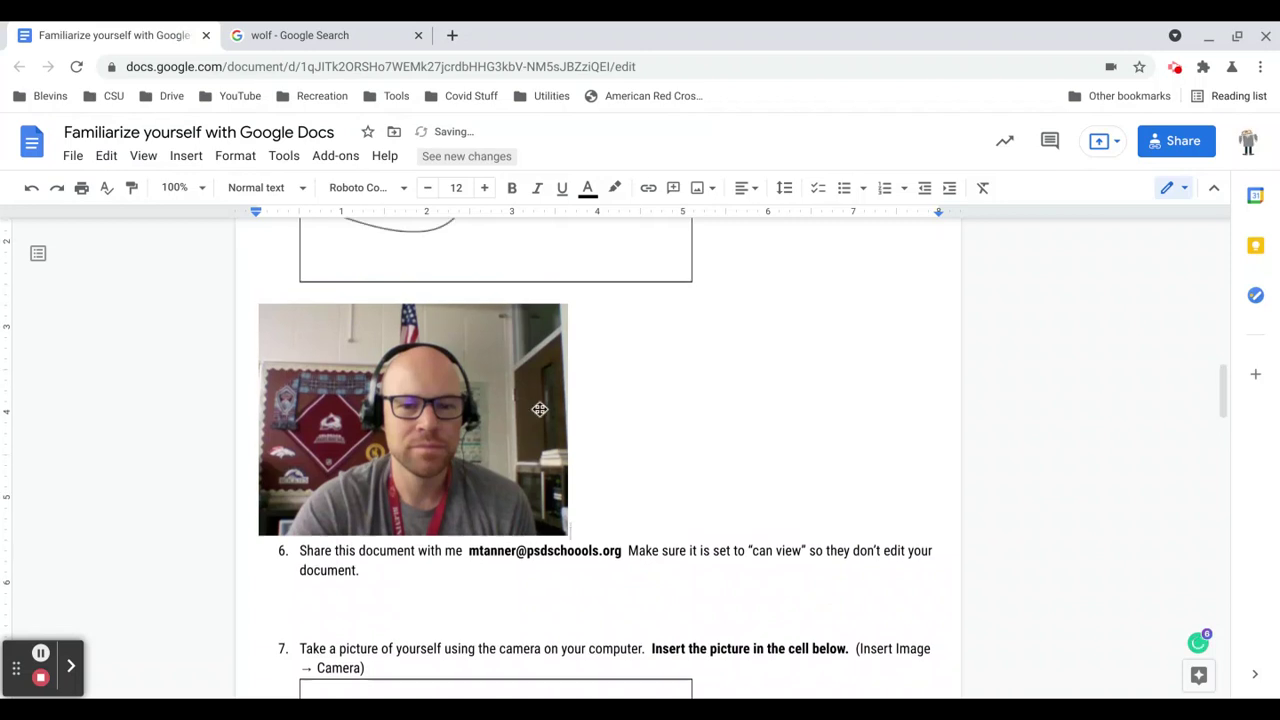
# Cut the webcam photo from above question 6 and paste it into question 7's table cell.
pyautogui.scroll(-3, 515, 400)
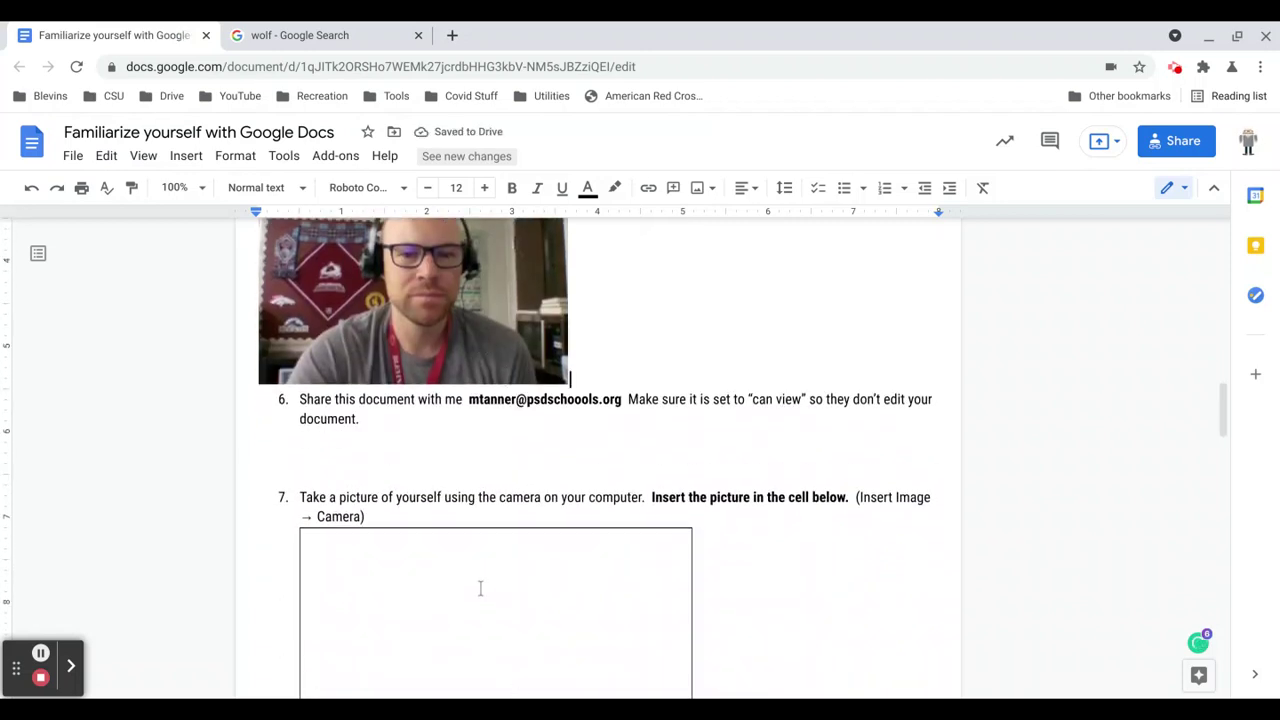
pyautogui.click(480, 589)
pyautogui.click(449, 352)
pyautogui.scroll(1, 445, 360)
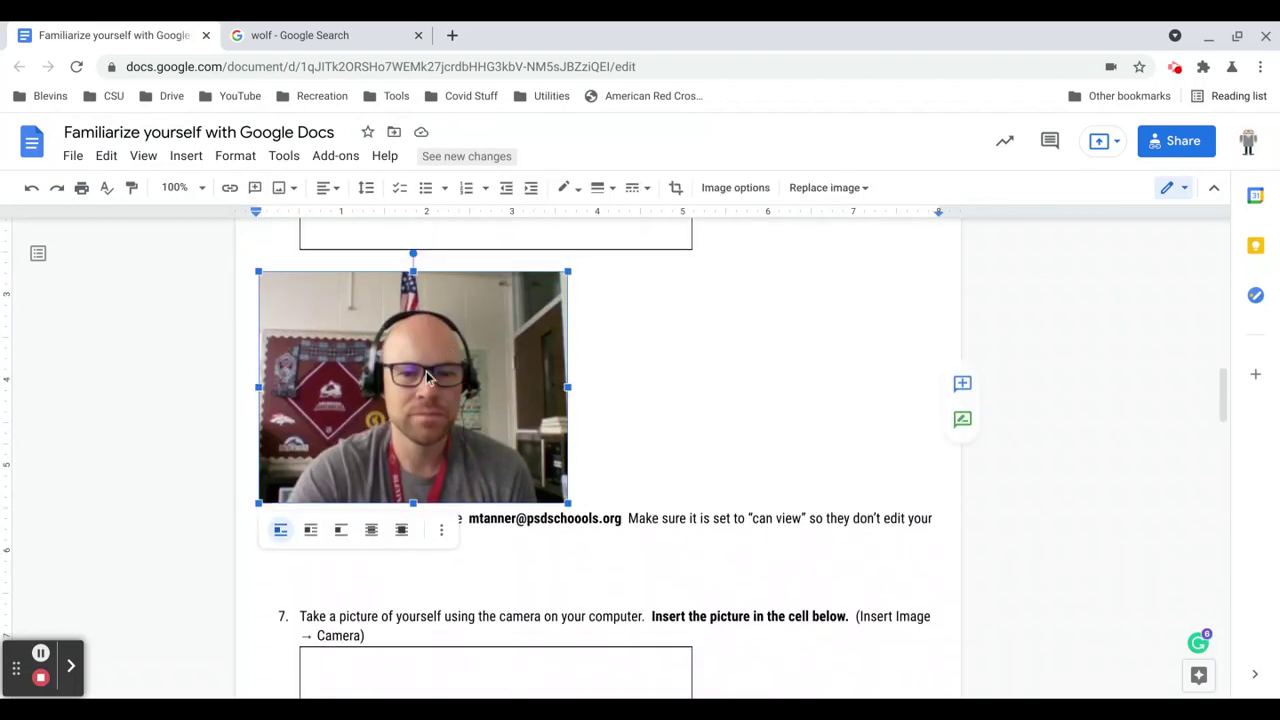
pyautogui.rightClick(427, 375)
pyautogui.click(483, 183)
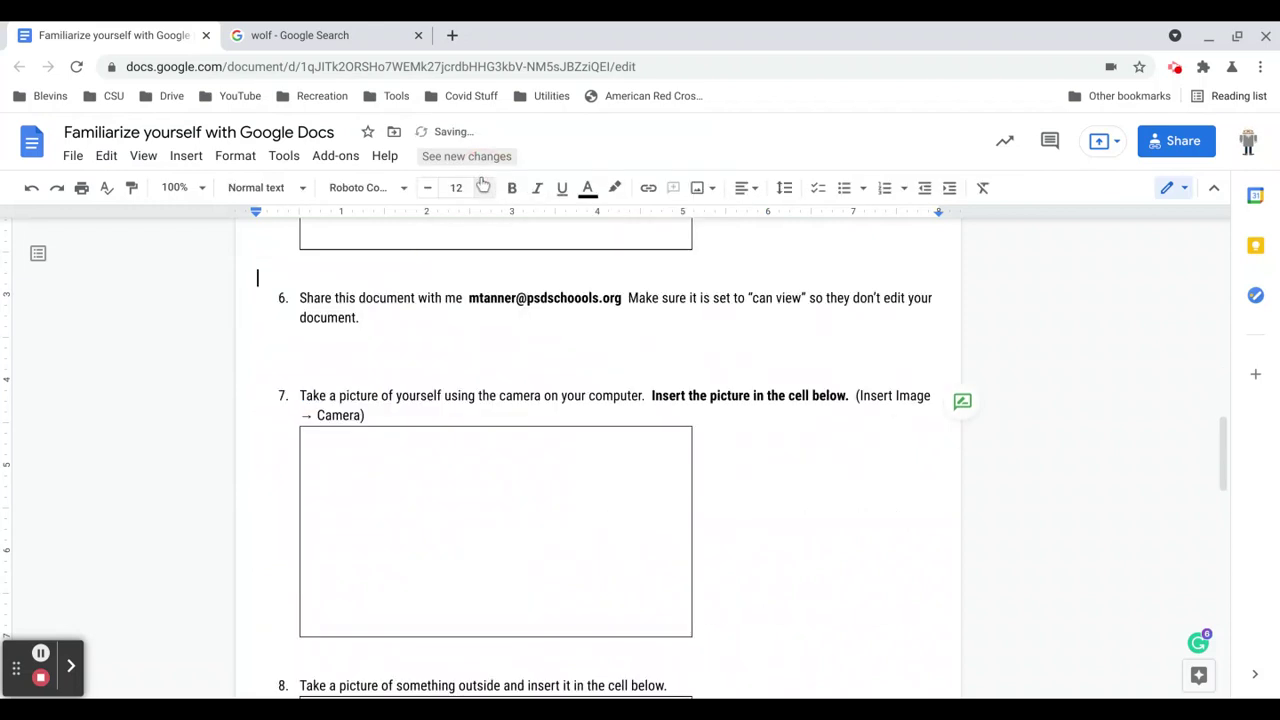
pyautogui.scroll(-2, 474, 269)
pyautogui.click(362, 346)
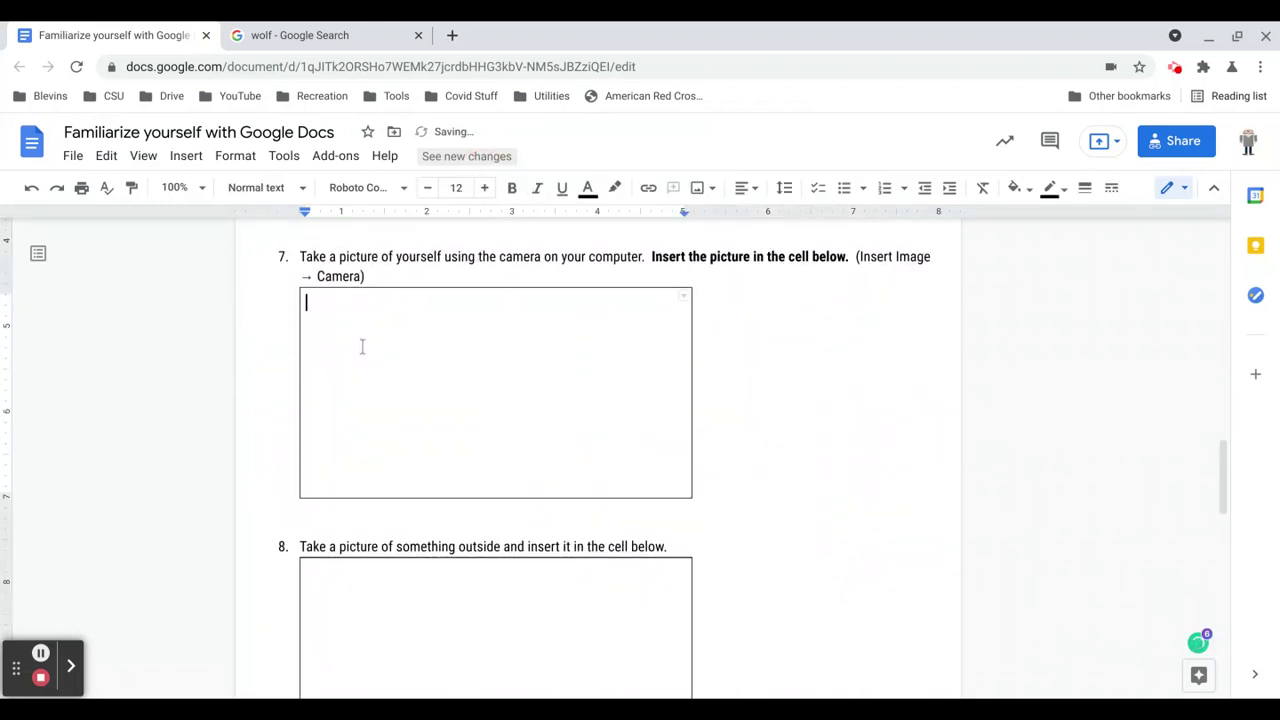
pyautogui.rightClick(364, 344)
pyautogui.click(409, 237)
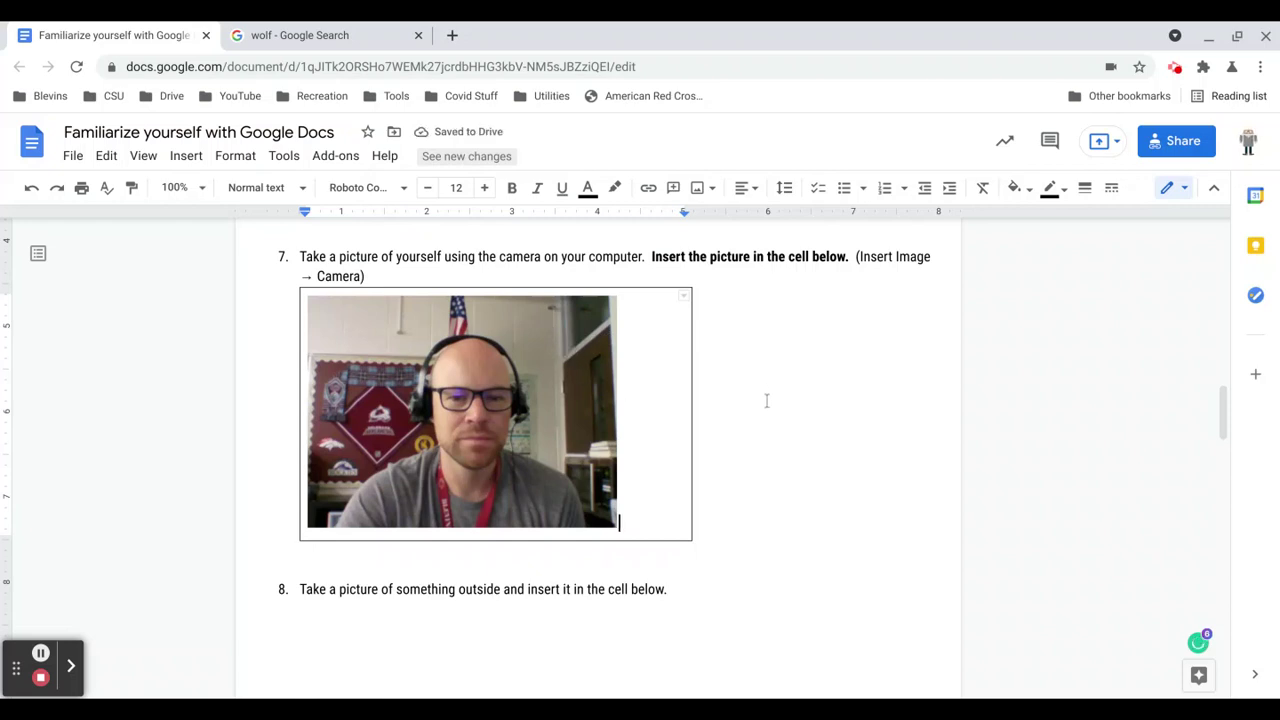
pyautogui.scroll(2, 766, 401)
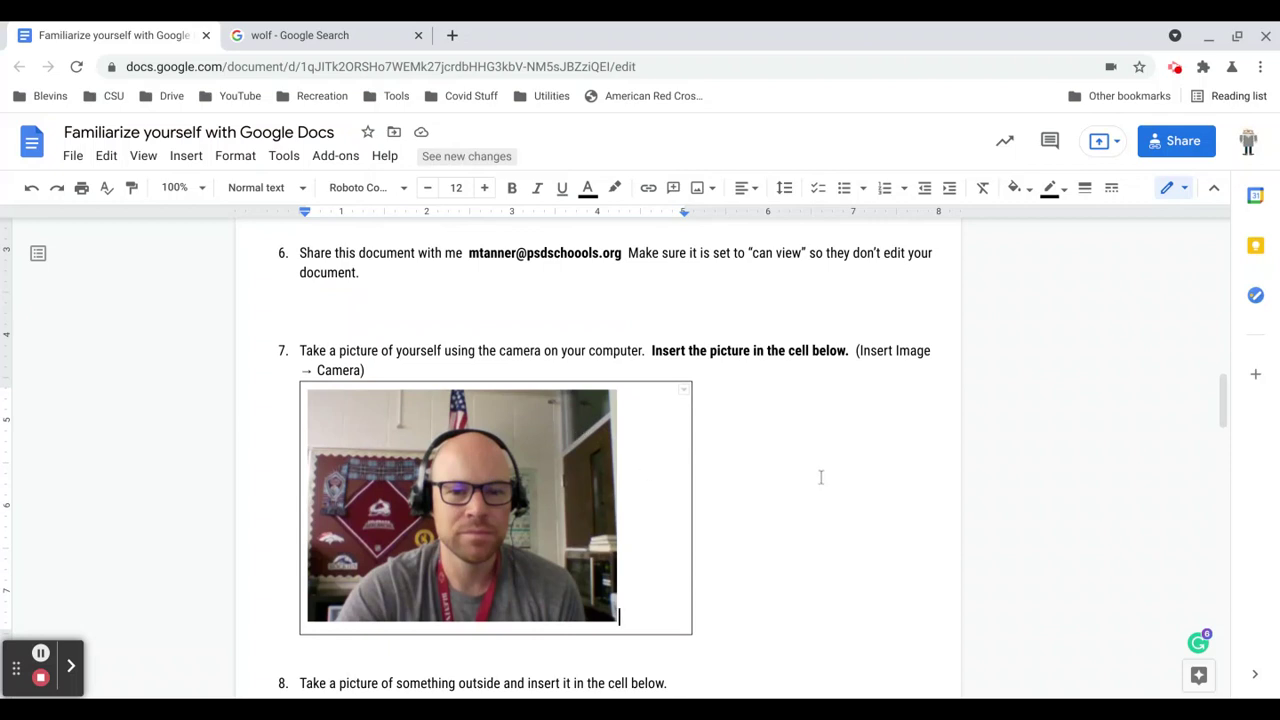
pyautogui.scroll(-5, 590, 483)
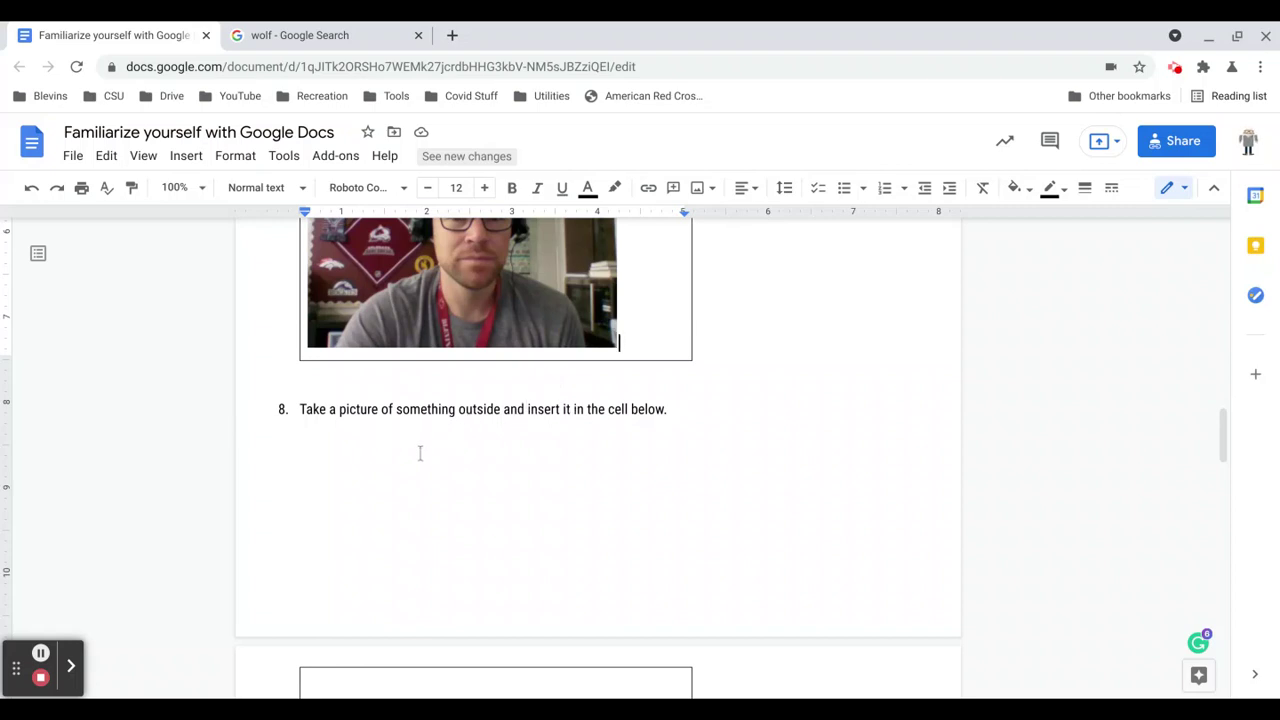
pyautogui.scroll(-2, 420, 453)
pyautogui.click(390, 556)
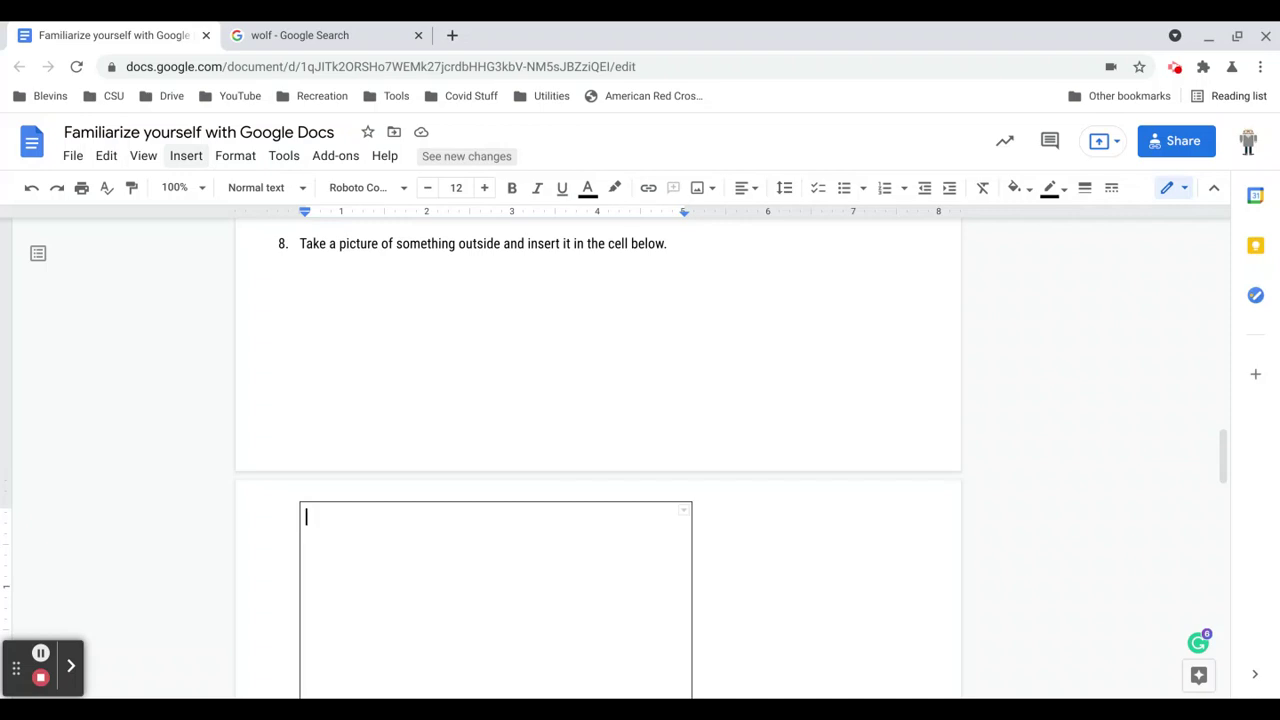
pyautogui.click(186, 156)
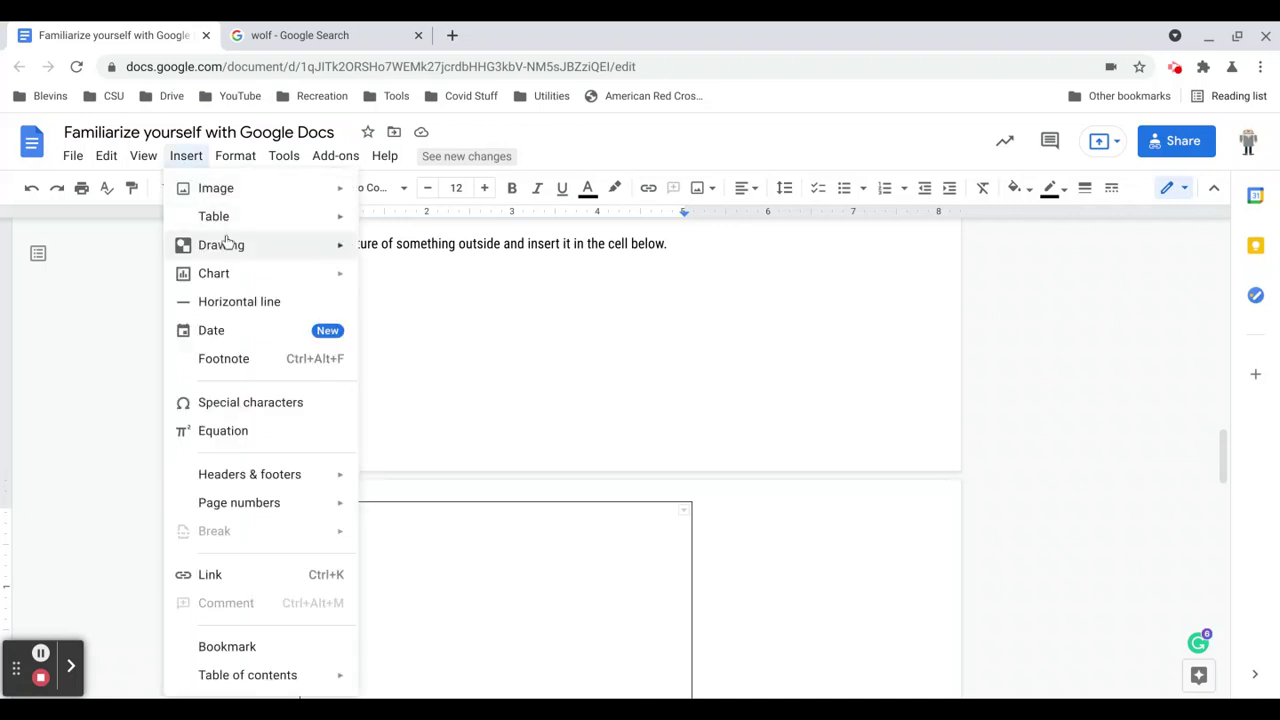
pyautogui.moveTo(305, 214)
pyautogui.moveTo(300, 190)
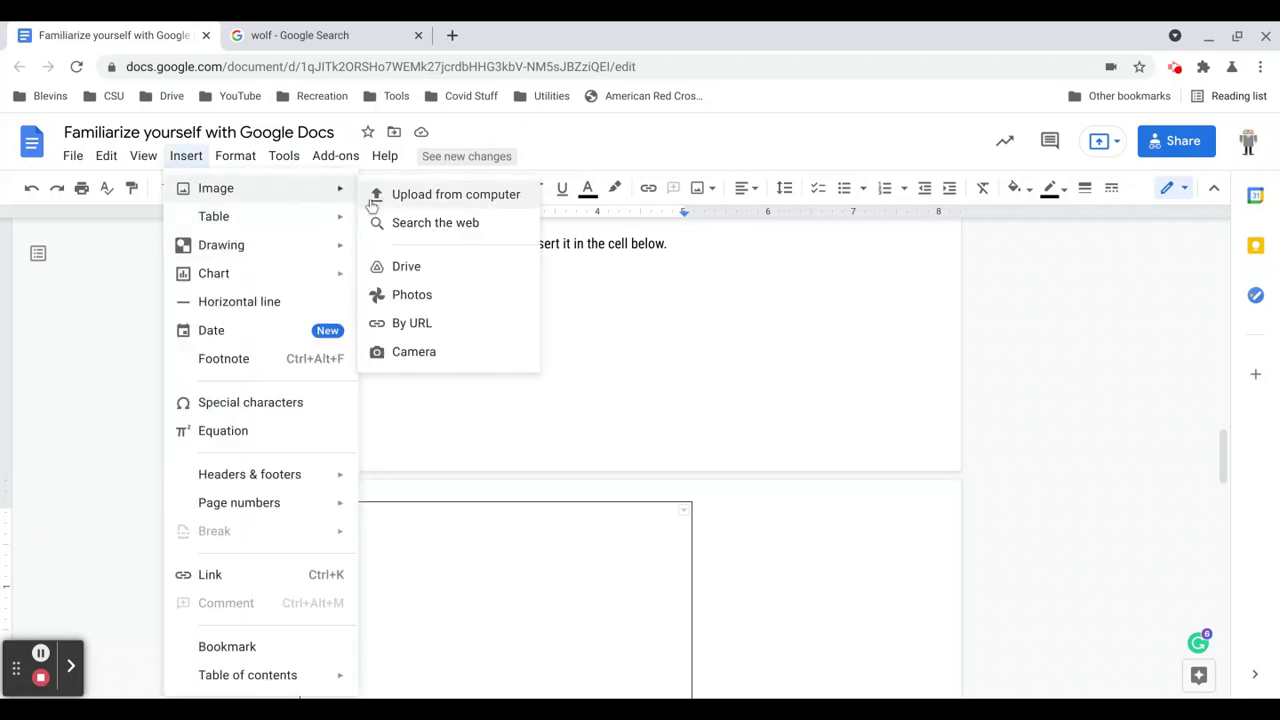
pyautogui.click(408, 352)
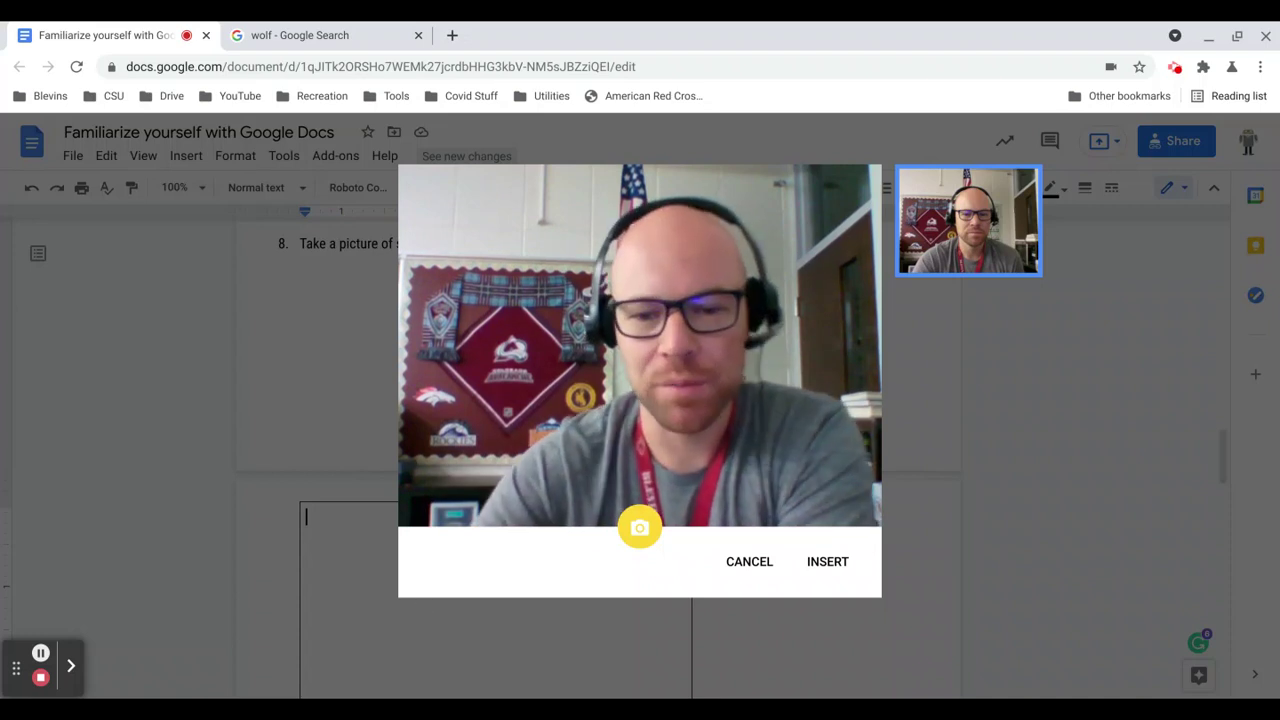
pyautogui.click(752, 563)
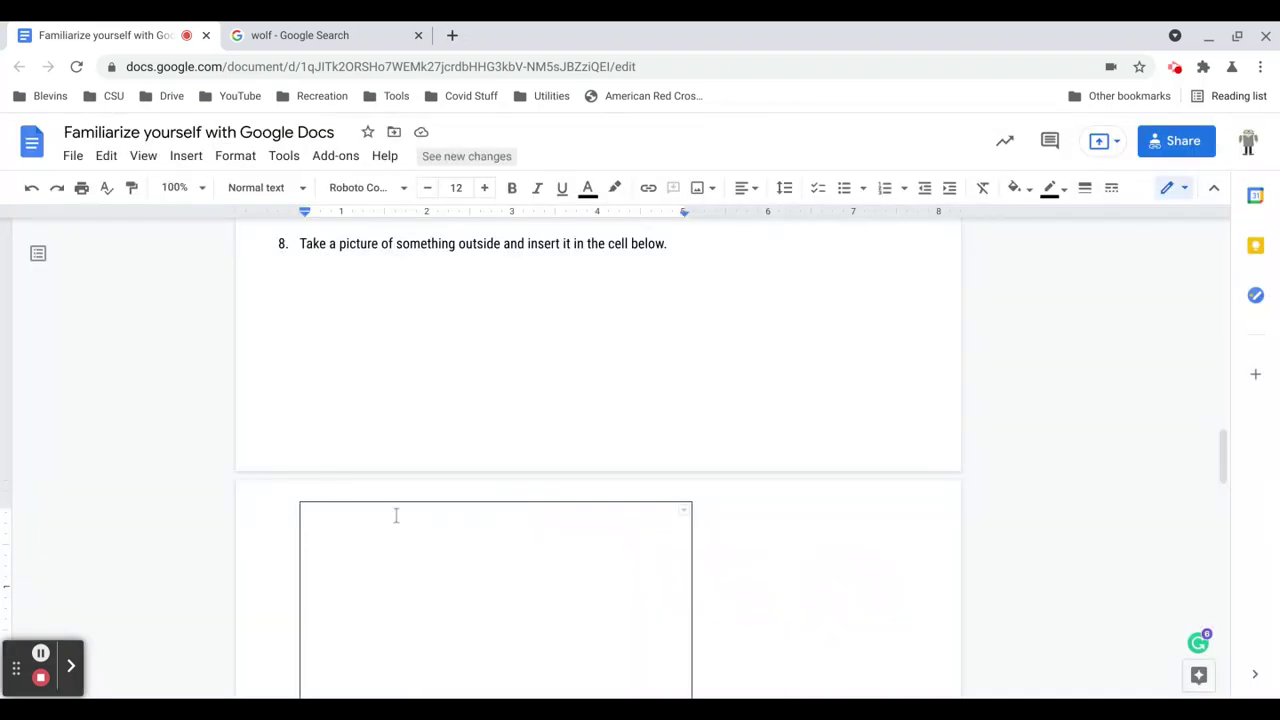
pyautogui.scroll(-2, 395, 515)
pyautogui.scroll(-1, 395, 515)
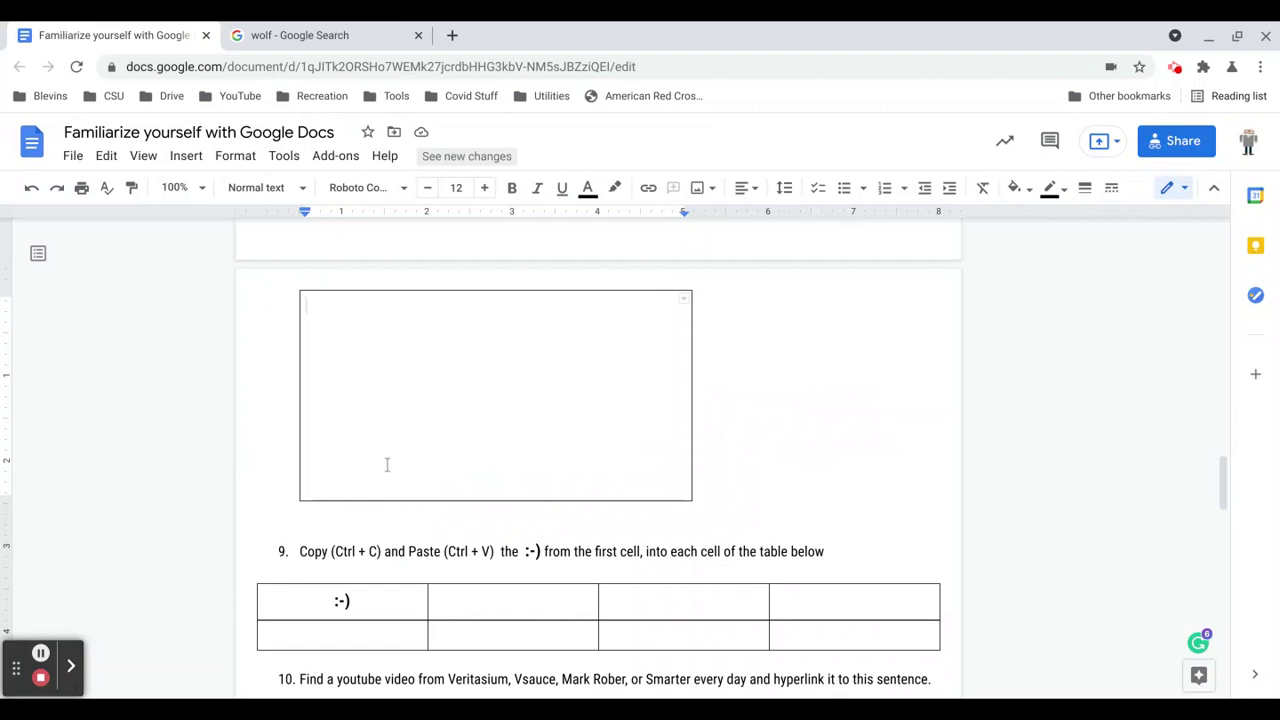
# Copy the :-) from the first cell of task 9's table into the other three first-row cells.
pyautogui.scroll(-1, 343, 513)
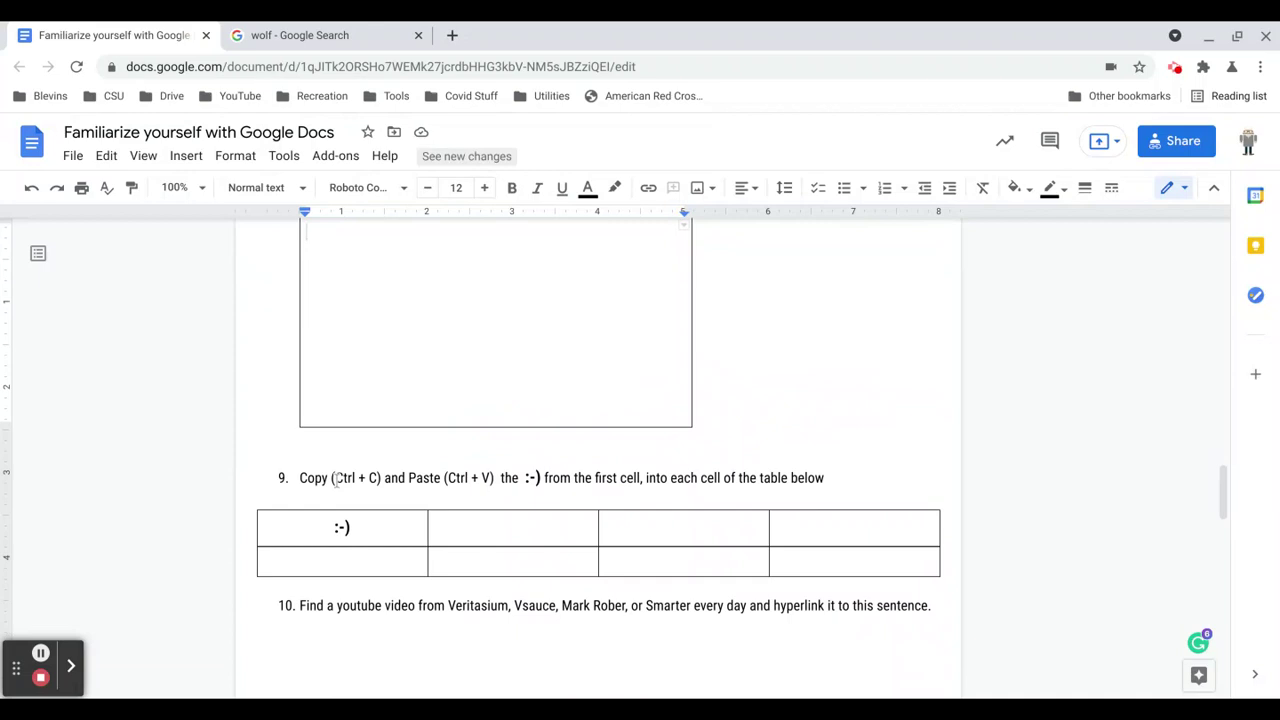
pyautogui.moveTo(335, 477); pyautogui.dragTo(485, 479)
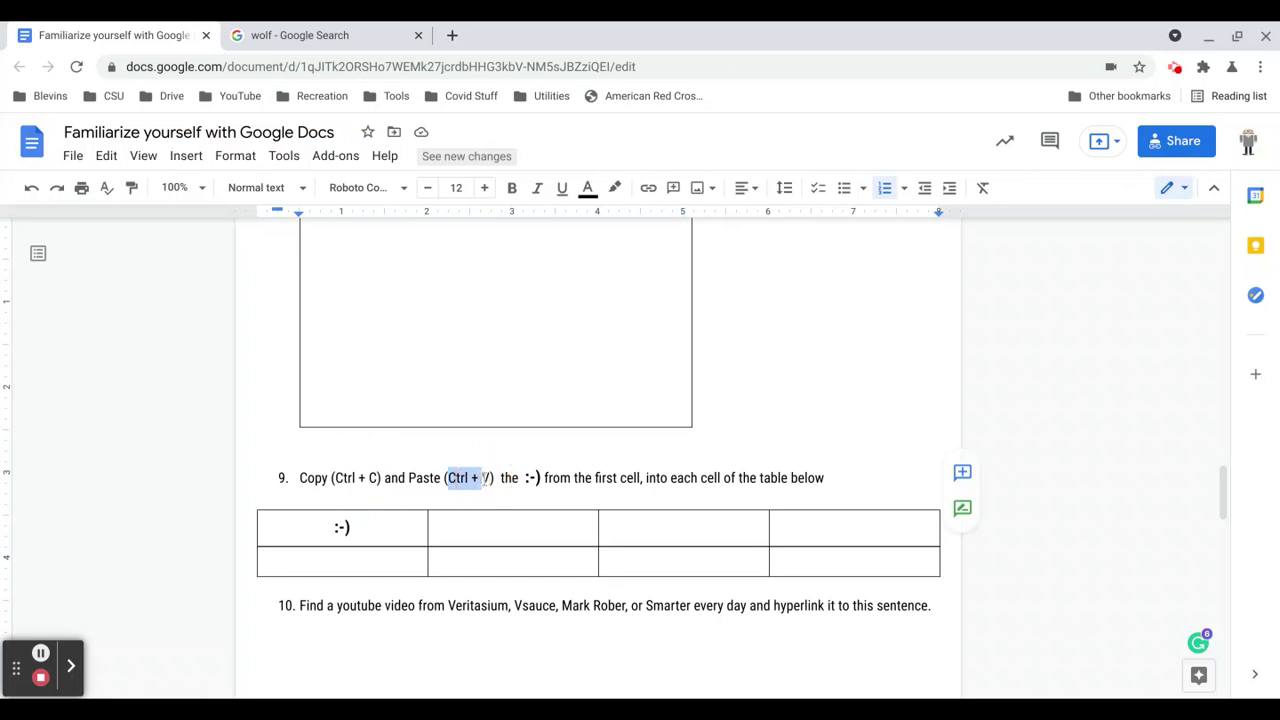
pyautogui.moveTo(329, 529); pyautogui.dragTo(352, 526)
pyautogui.hotkey('ctrl', 'c')
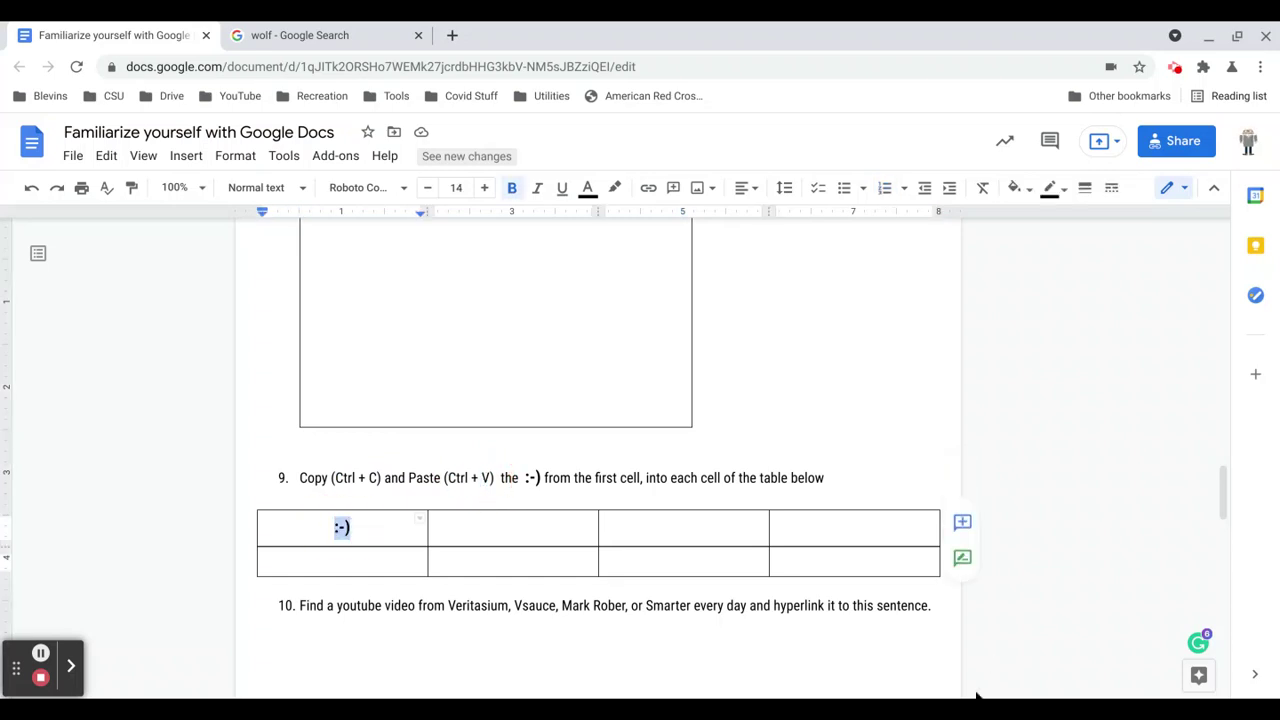
pyautogui.scroll(-2, 514, 418)
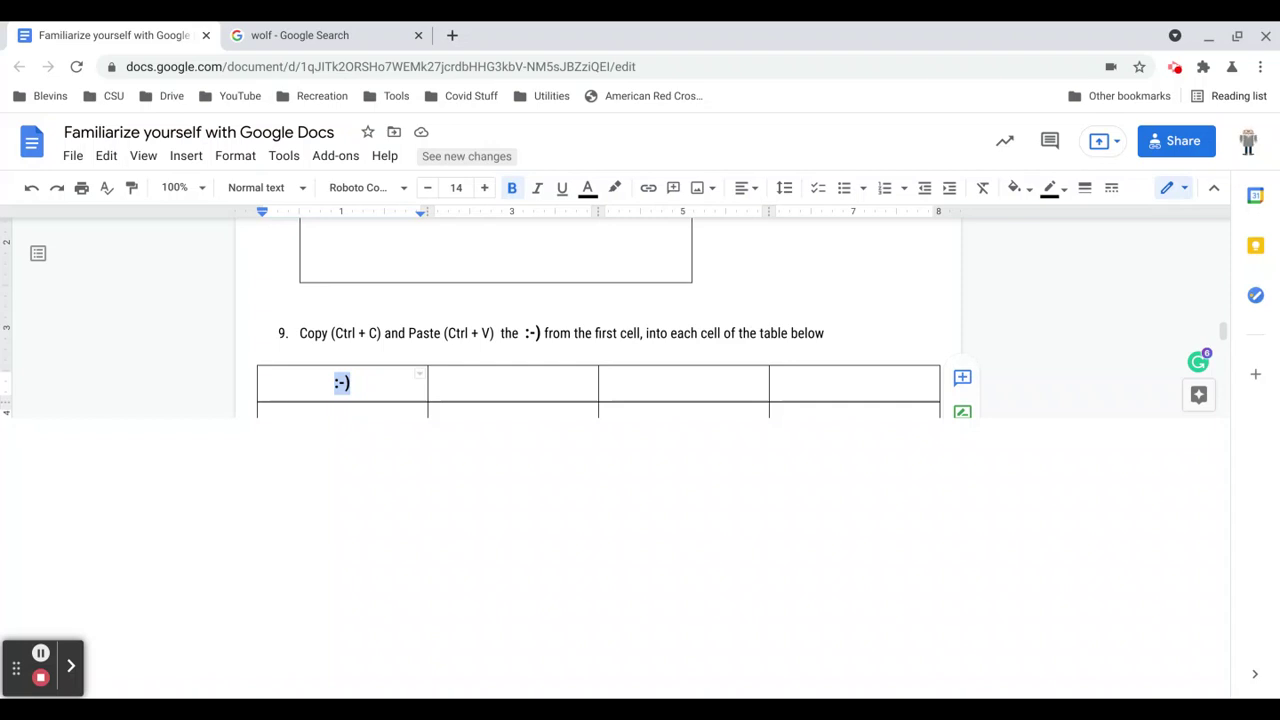
pyautogui.click(522, 381)
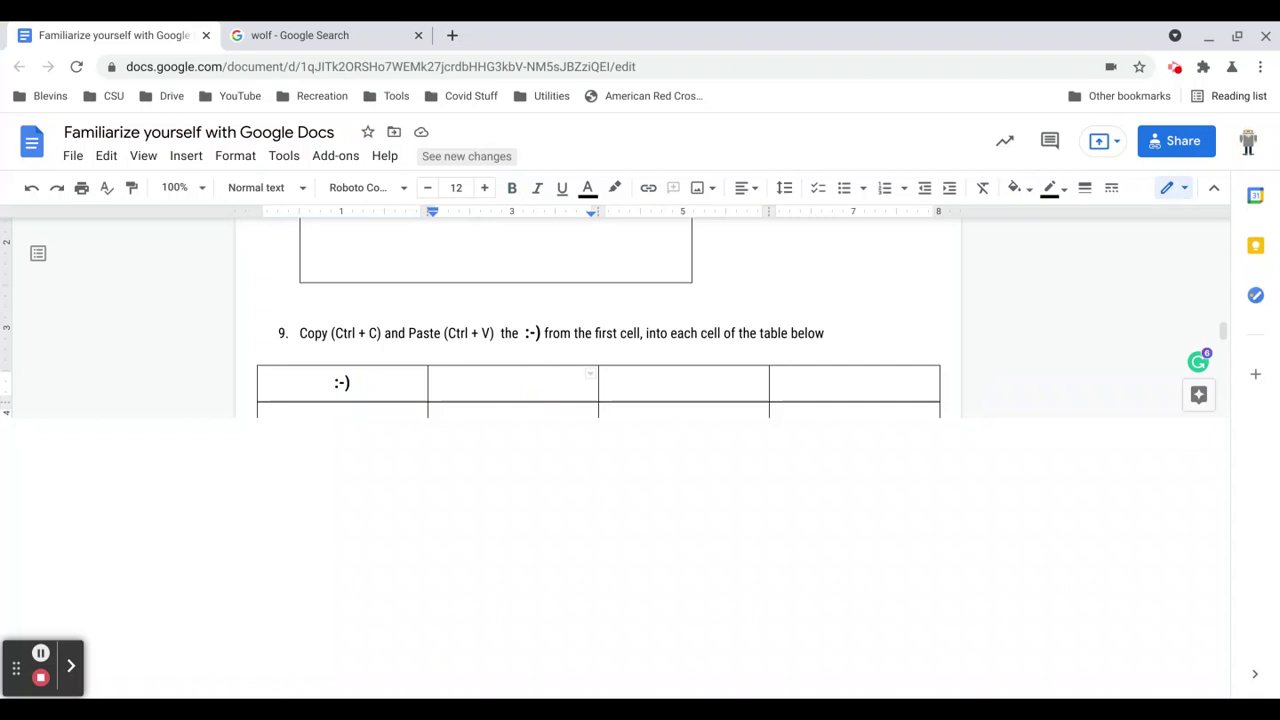
pyautogui.hotkey('ctrl', 'v')
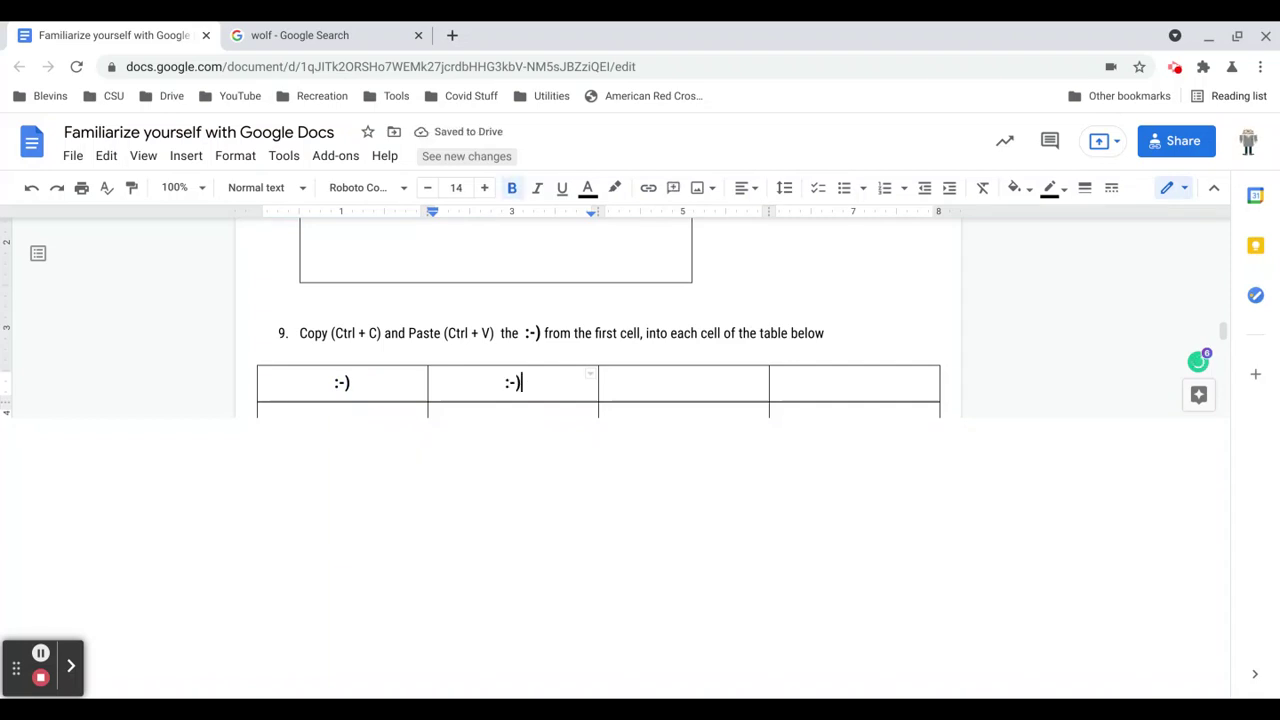
pyautogui.click(690, 390)
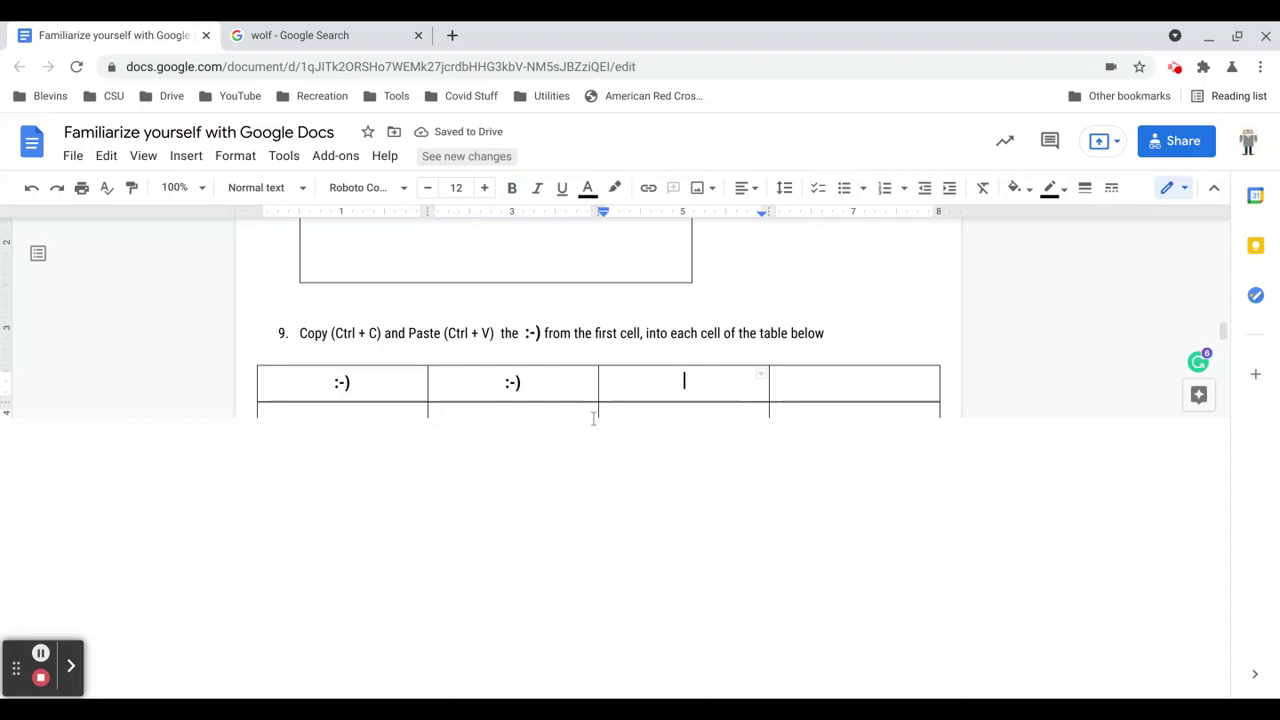
pyautogui.hotkey('ctrl', 'v')
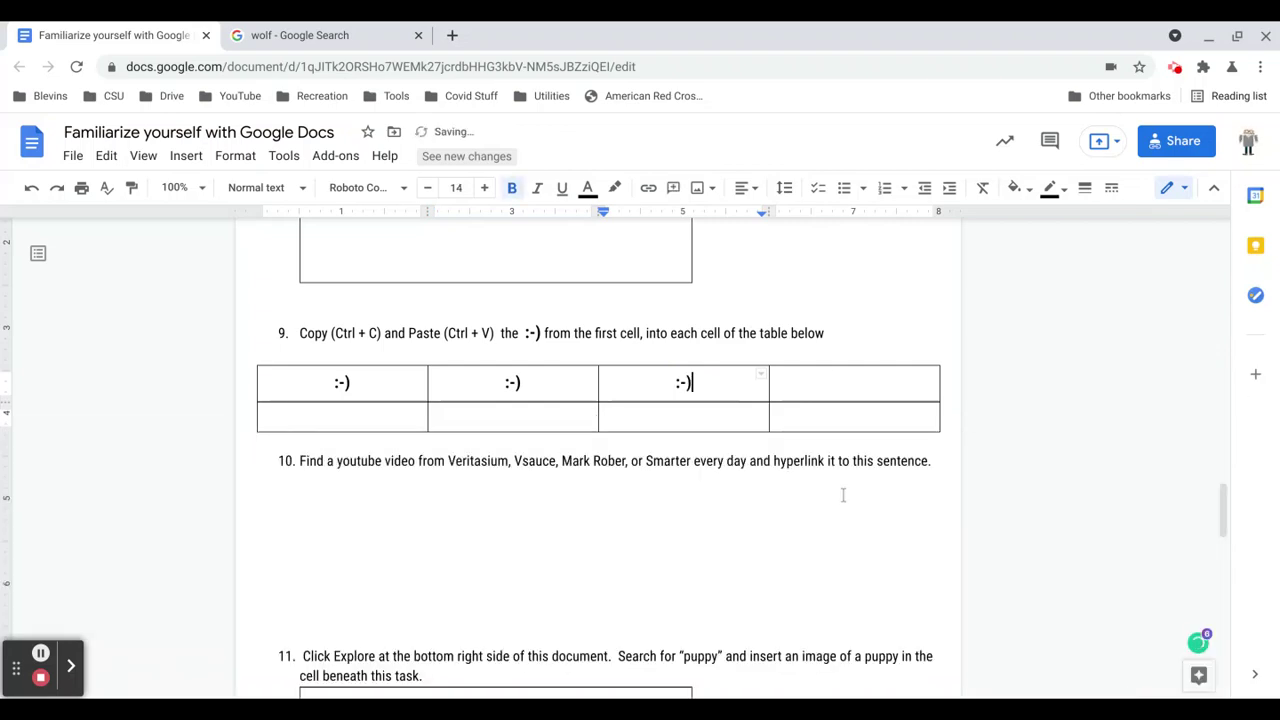
pyautogui.click(829, 378)
pyautogui.hotkey('ctrl', 'v')
# Paste the :-) into all four cells of the table's second row.
pyautogui.click(391, 426)
pyautogui.hotkey('ctrl', 'v')
pyautogui.click(517, 426)
pyautogui.hotkey('ctrl', 'v')
pyautogui.click(621, 426)
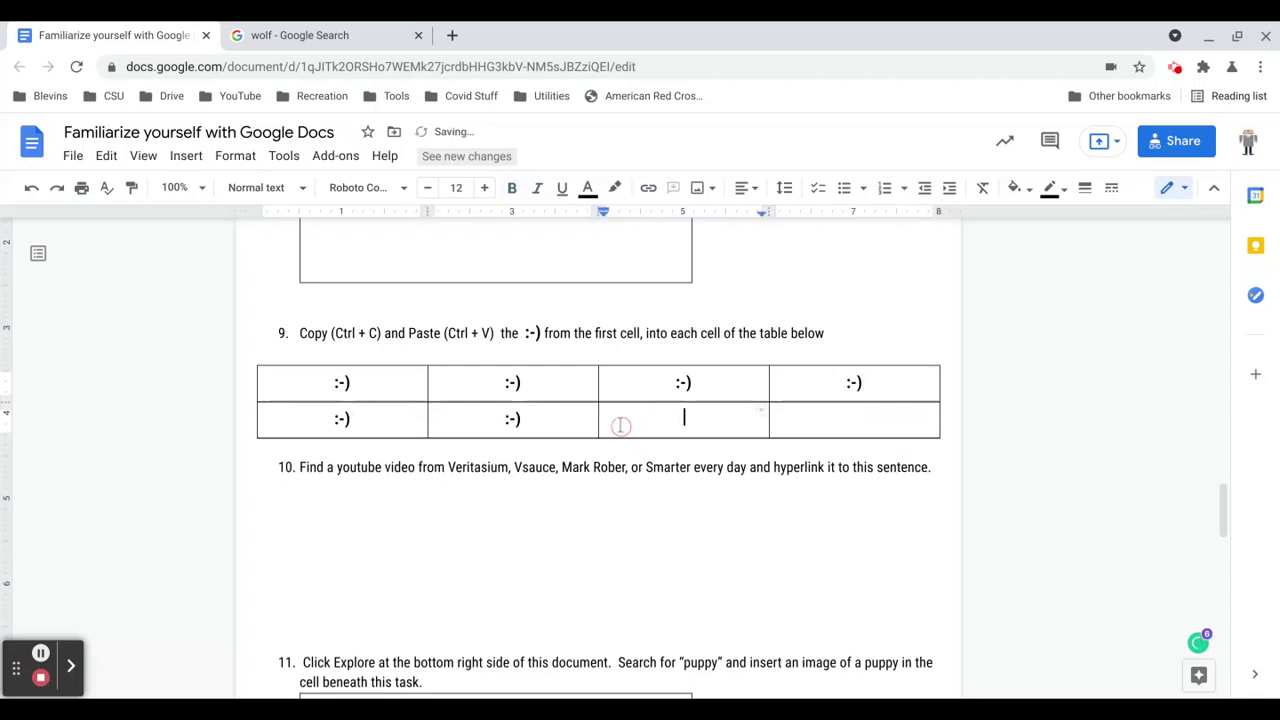
pyautogui.hotkey('ctrl', 'v')
pyautogui.click(849, 418)
pyautogui.hotkey('ctrl', 'v')
pyautogui.click(746, 520)
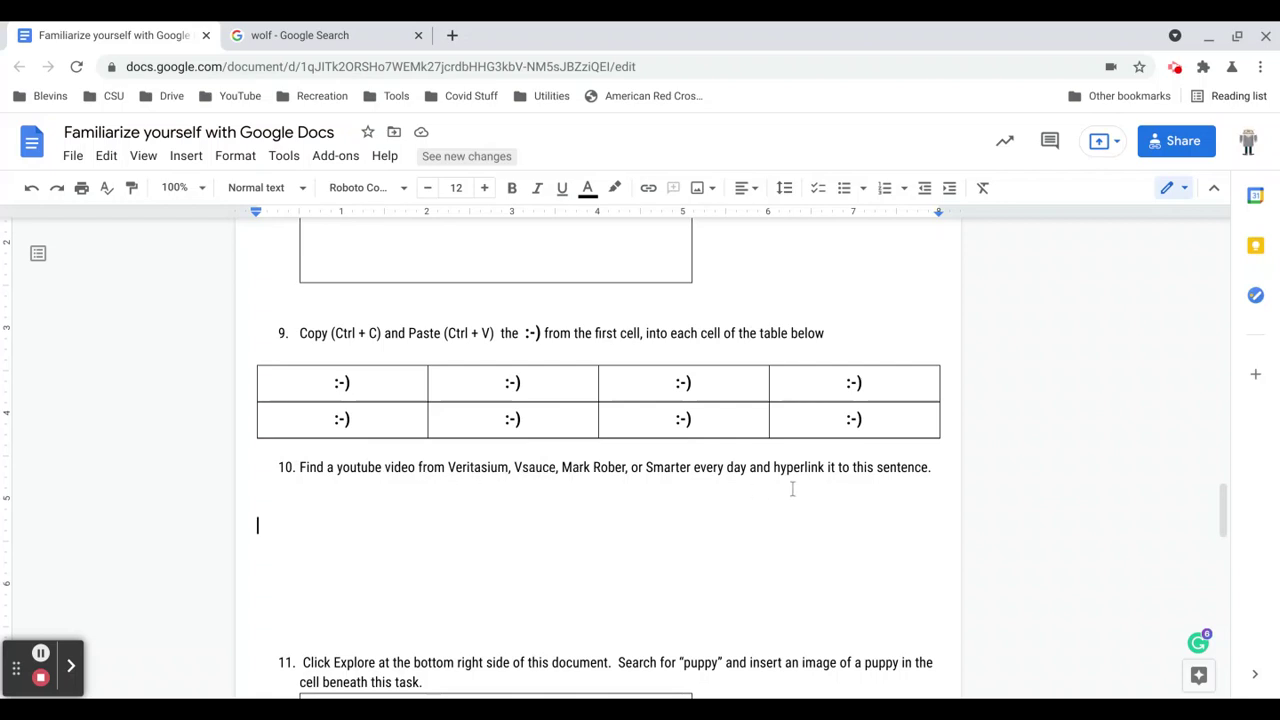
# Search the web for 'veritasium youtub' in the second browser tab.
pyautogui.click(371, 37)
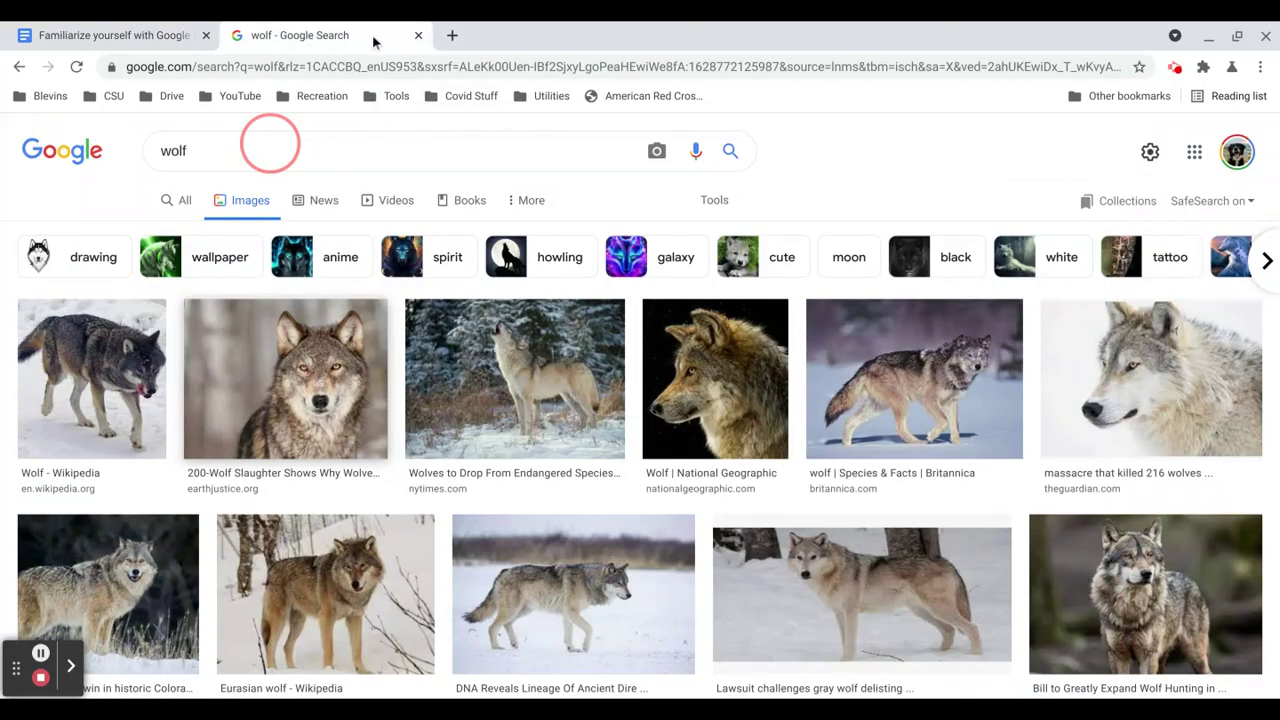
pyautogui.click(335, 67)
pyautogui.write('veri')
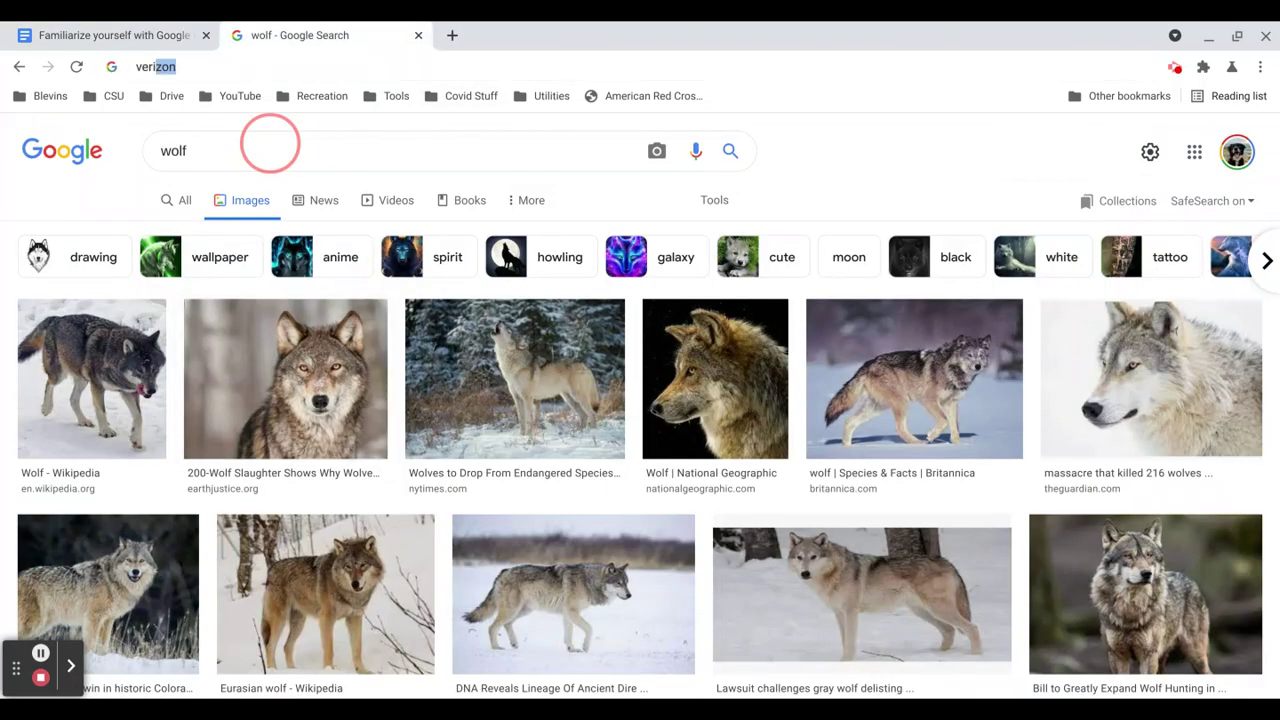
pyautogui.write('tasium yout')
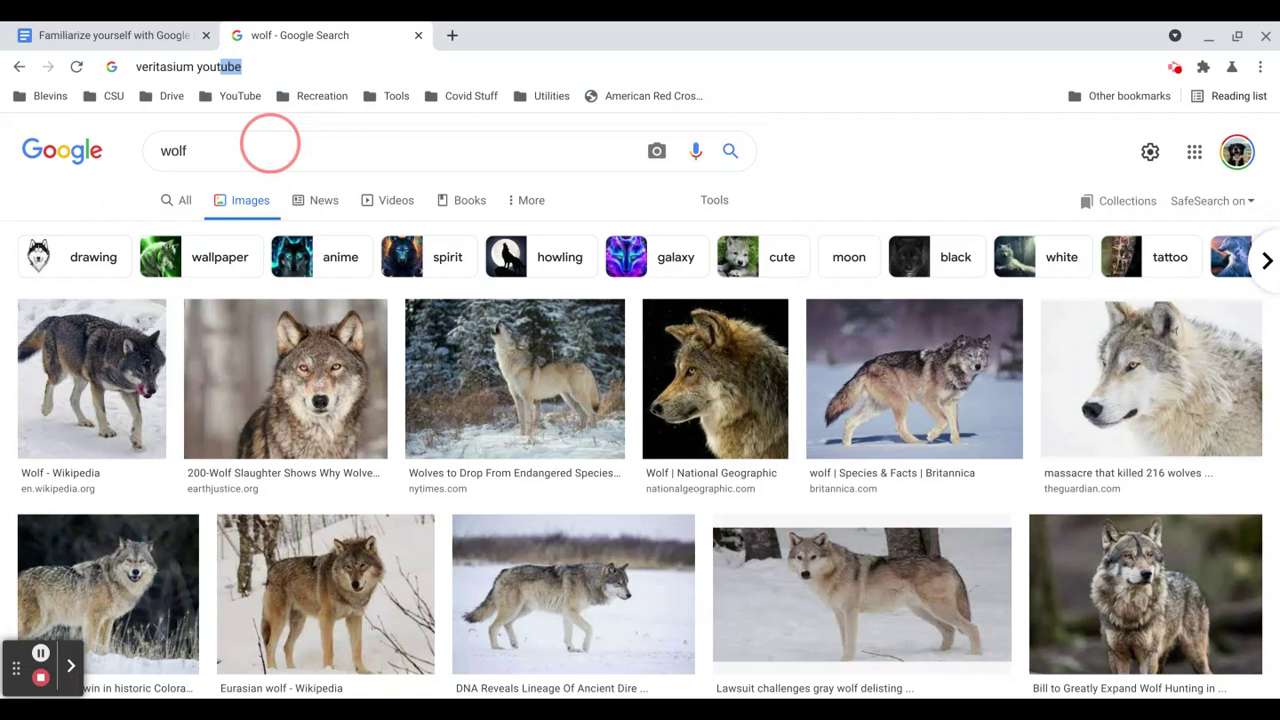
pyautogui.write('ub')
pyautogui.press('Return')
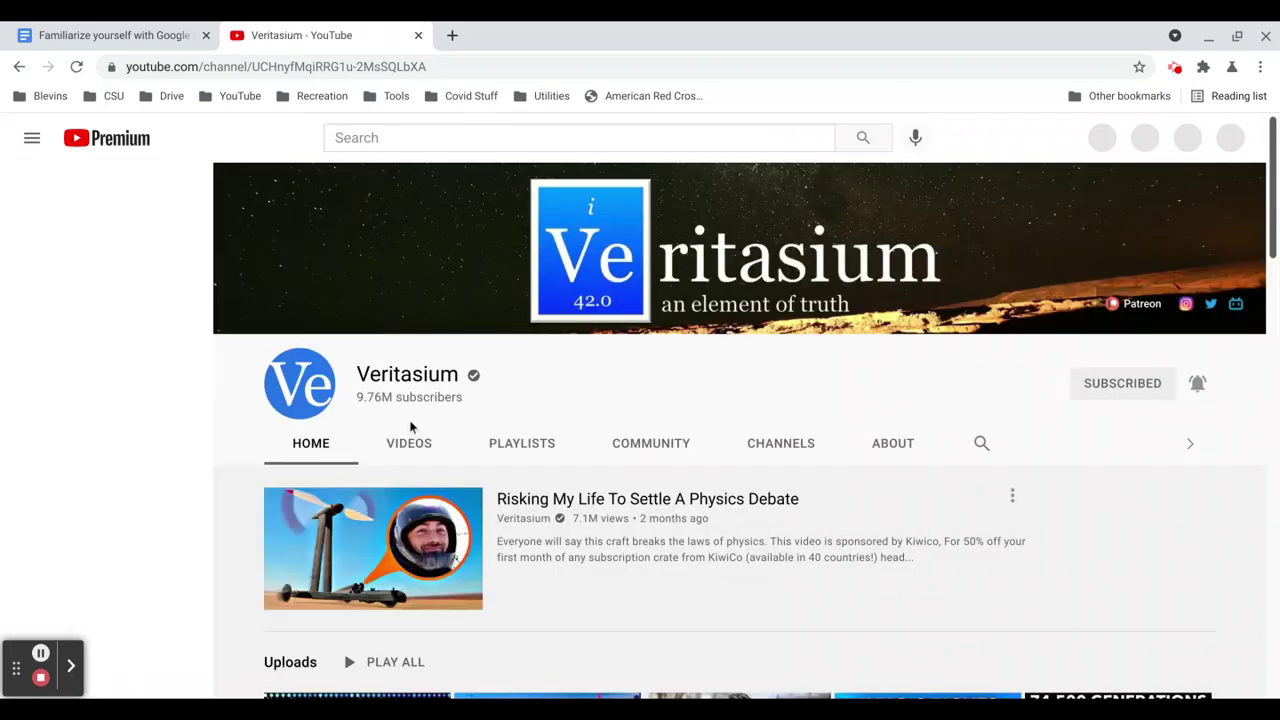
pyautogui.scroll(-1, 843, 506)
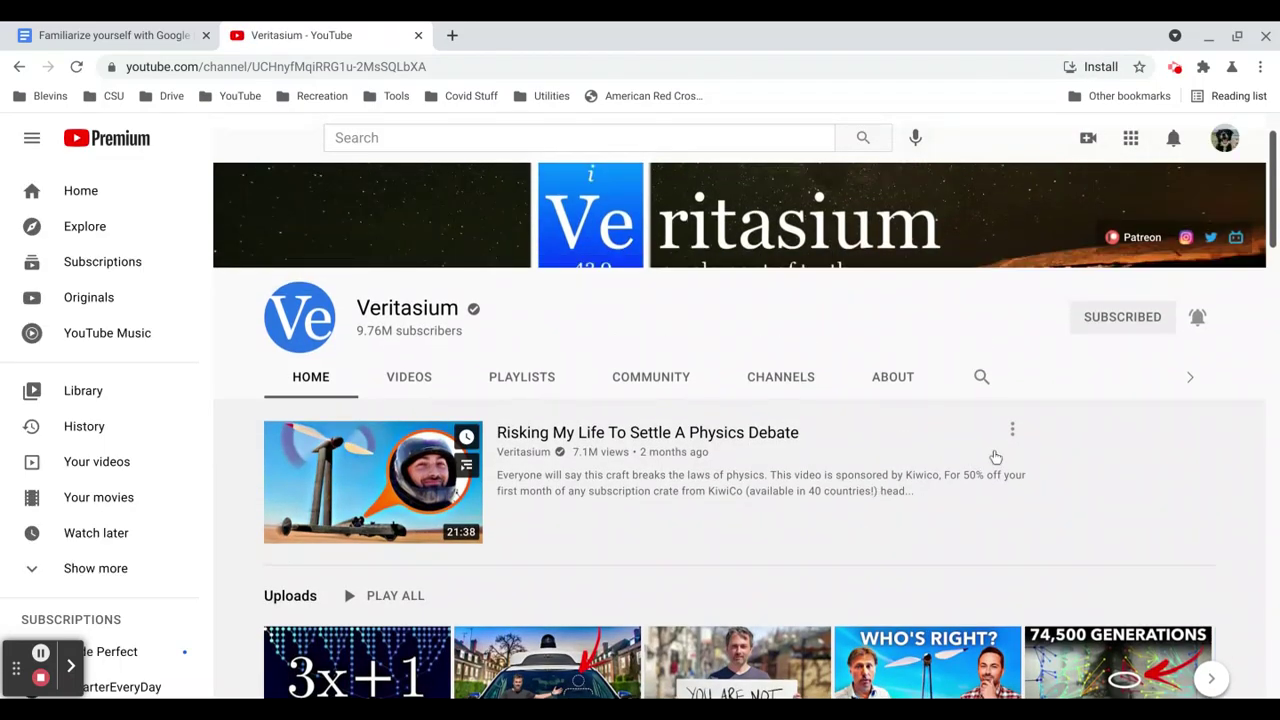
# Open Veritasium's 'Risking My Life To Settle A Physics Debate', copy its URL, and return to the document.
pyautogui.click(1012, 429)
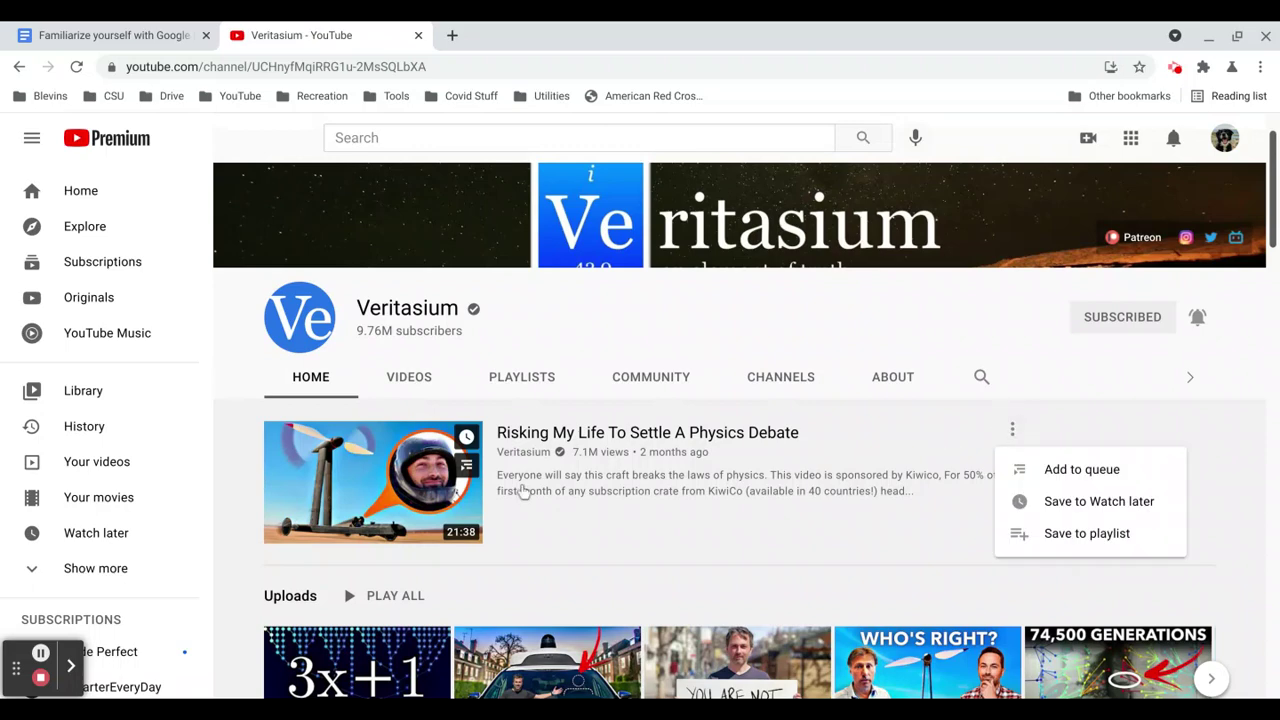
pyautogui.click(389, 489)
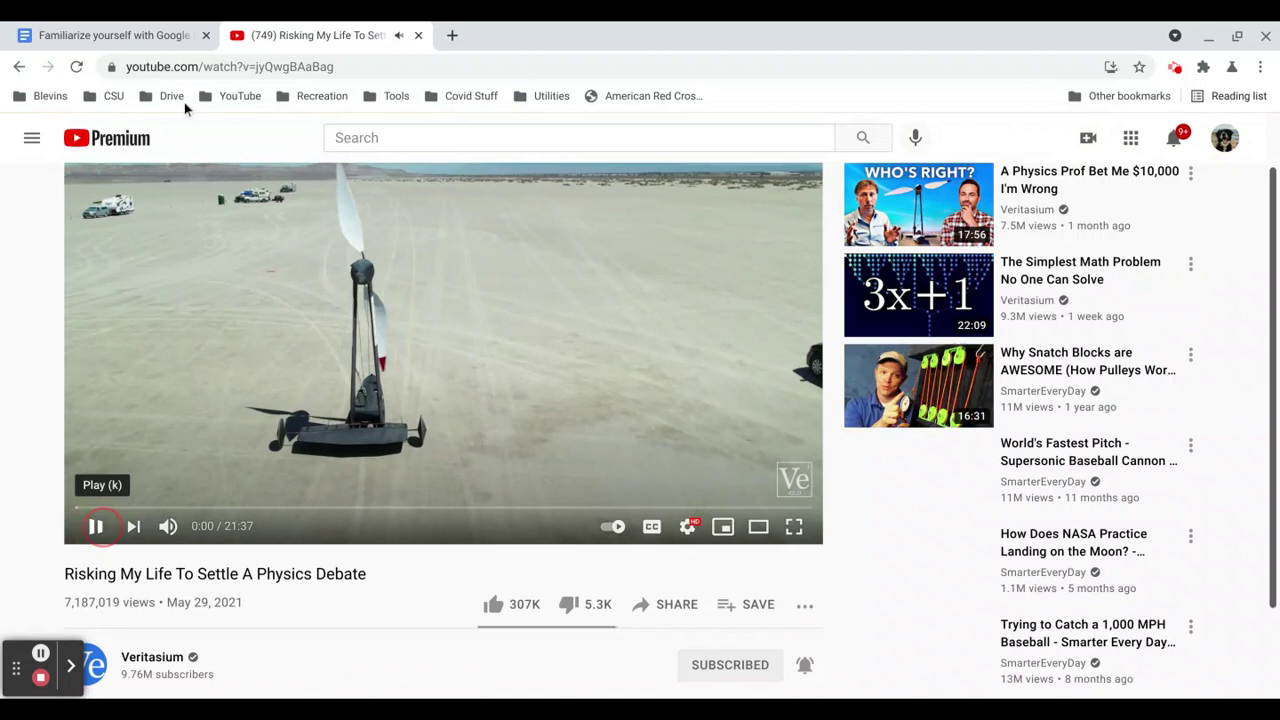
pyautogui.click(209, 70)
pyautogui.hotkey('ctrl', 'c')
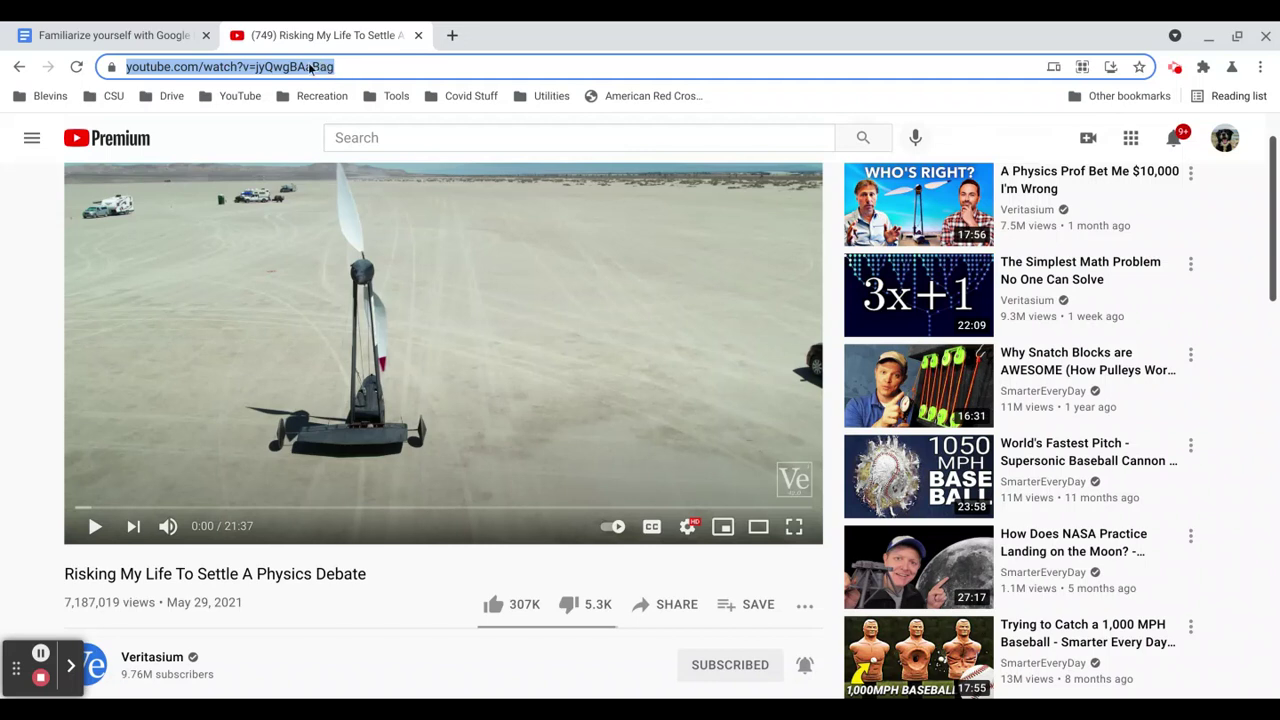
pyautogui.click(68, 37)
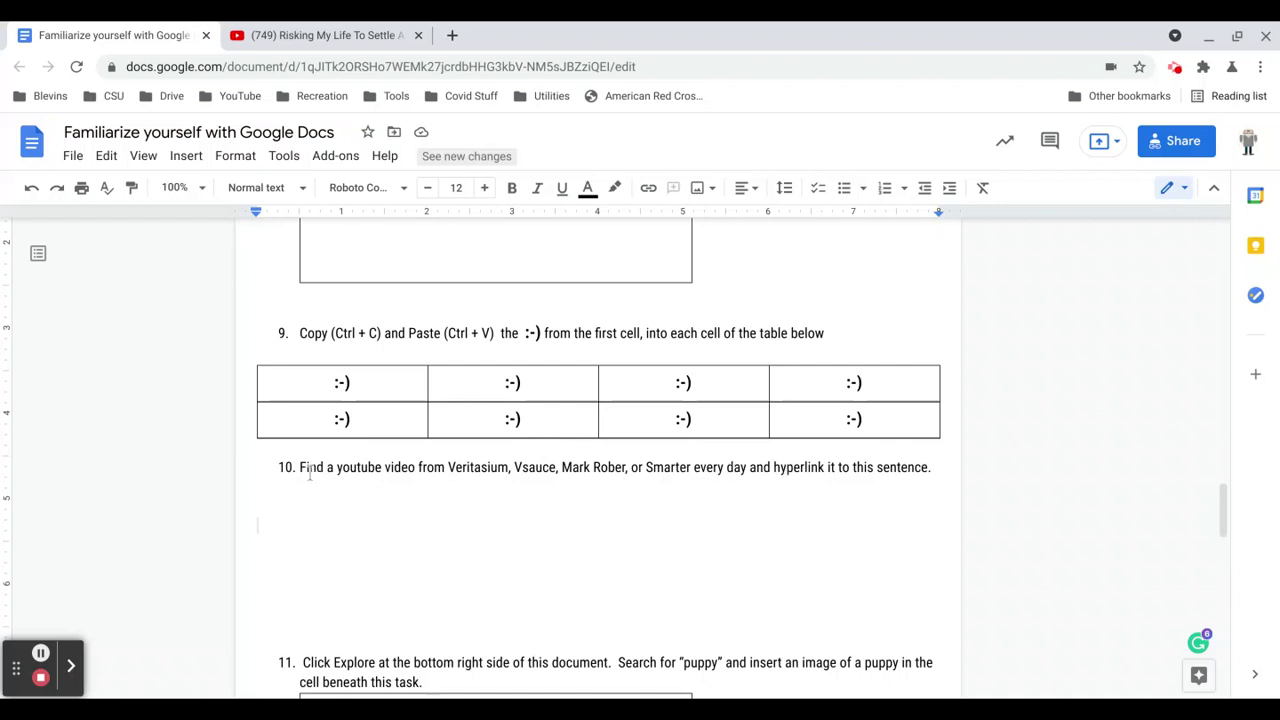
# Link the entire task 10 sentence to the copied Veritasium YouTube video URL.
pyautogui.moveTo(300, 467); pyautogui.dragTo(930, 470)
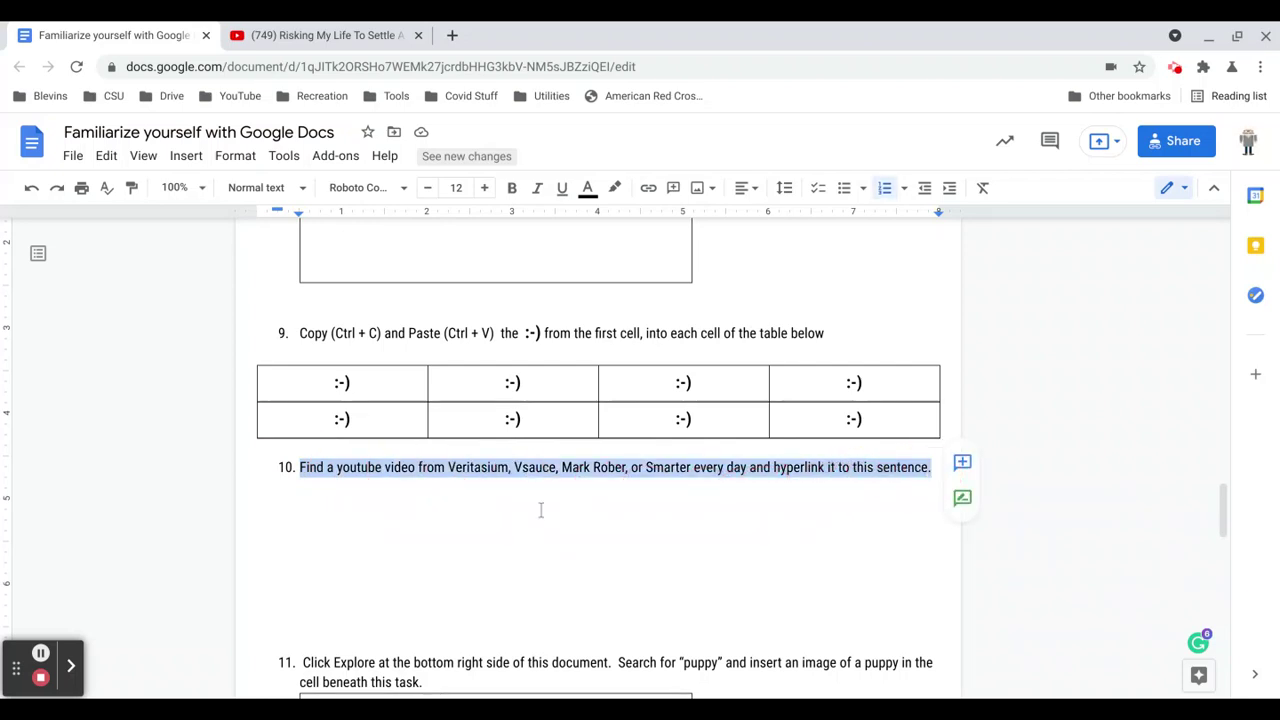
pyautogui.click(197, 165)
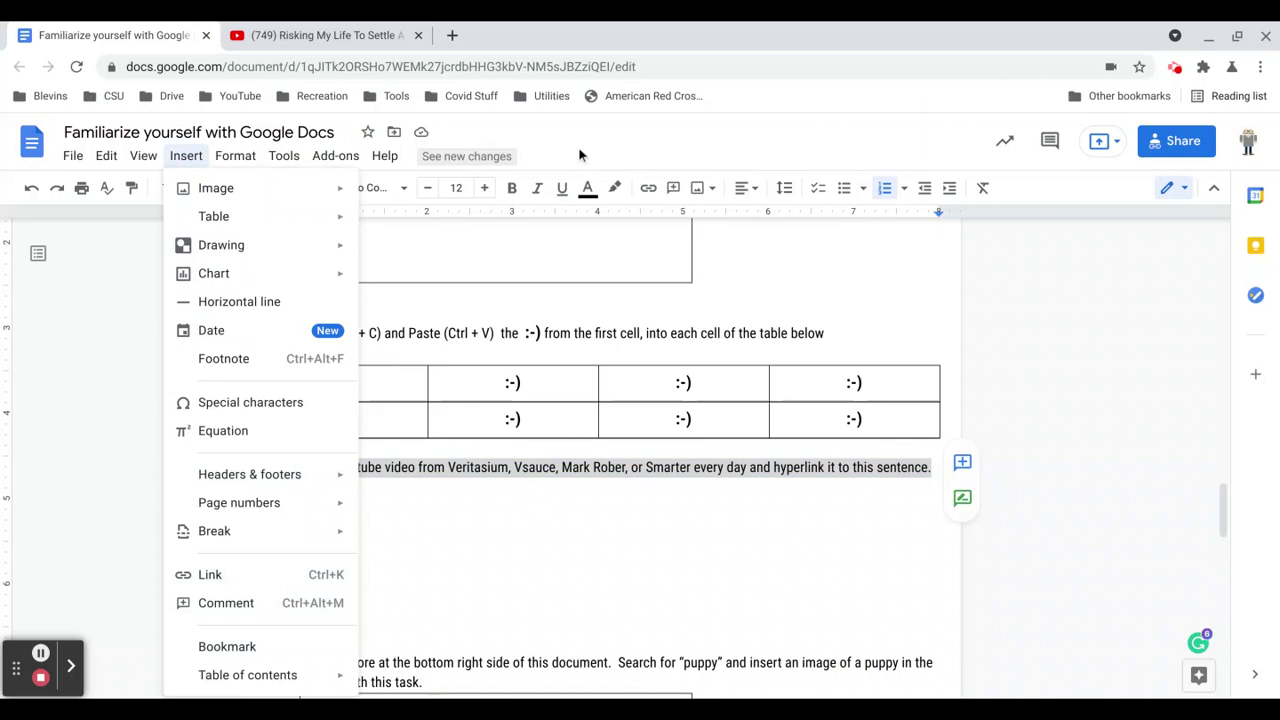
pyautogui.click(730, 226)
pyautogui.scroll(3, 729, 234)
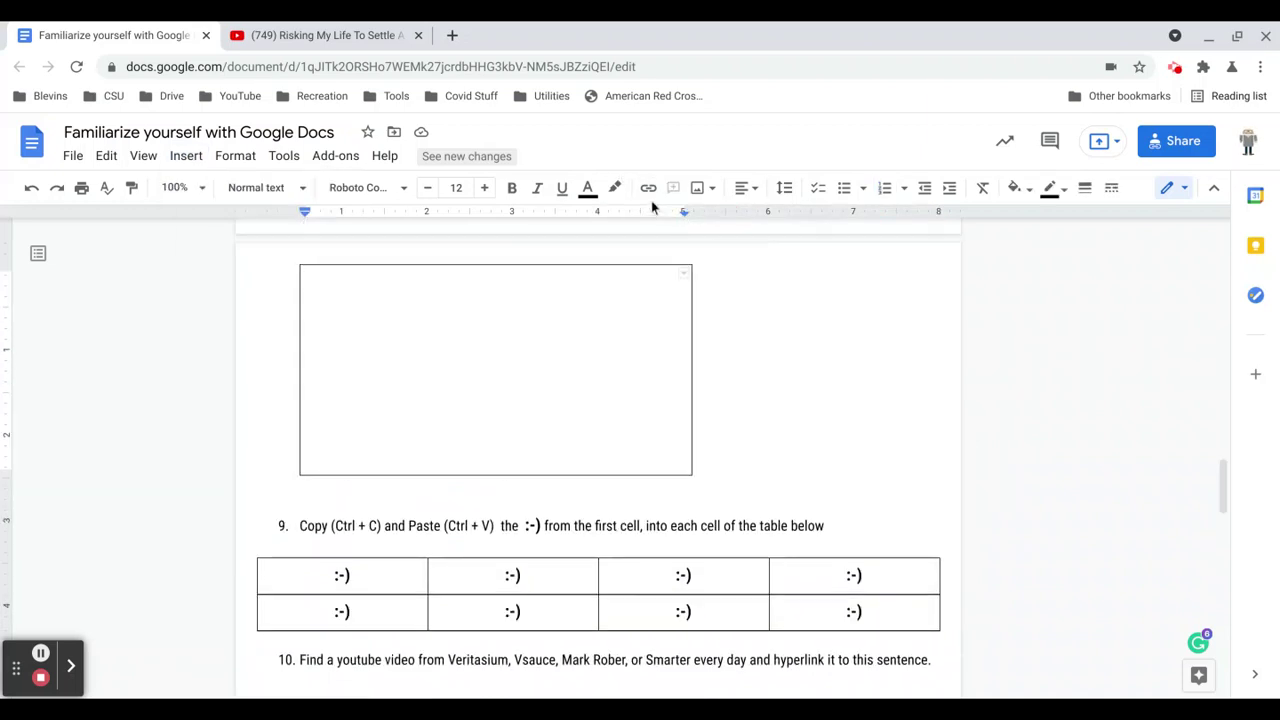
pyautogui.scroll(-2, 524, 562)
pyautogui.scroll(-1, 524, 562)
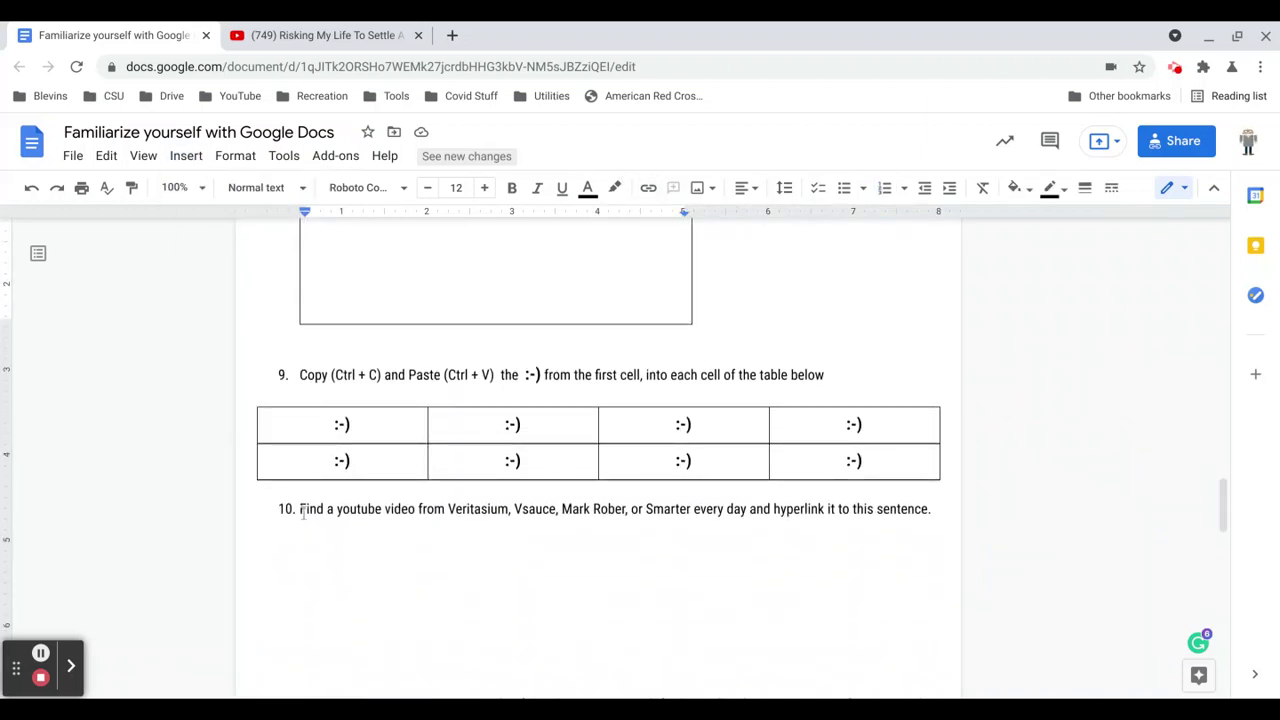
pyautogui.moveTo(301, 508); pyautogui.dragTo(933, 505)
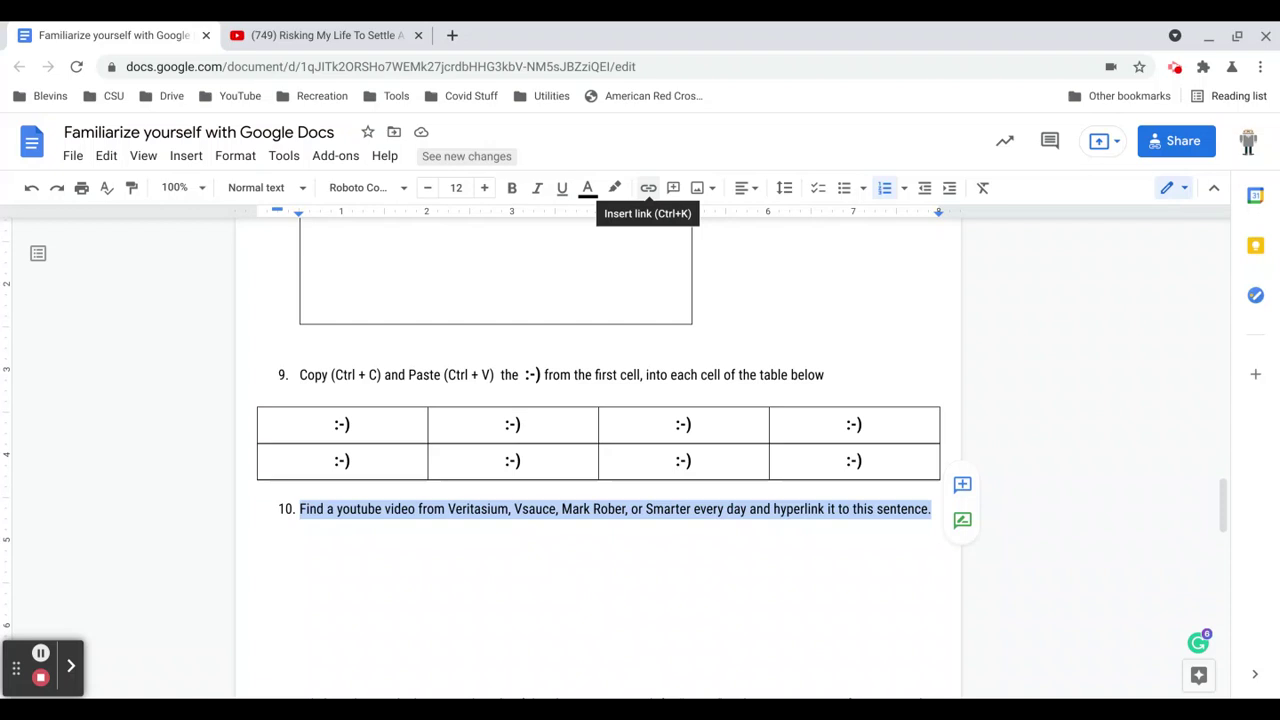
pyautogui.click(648, 188)
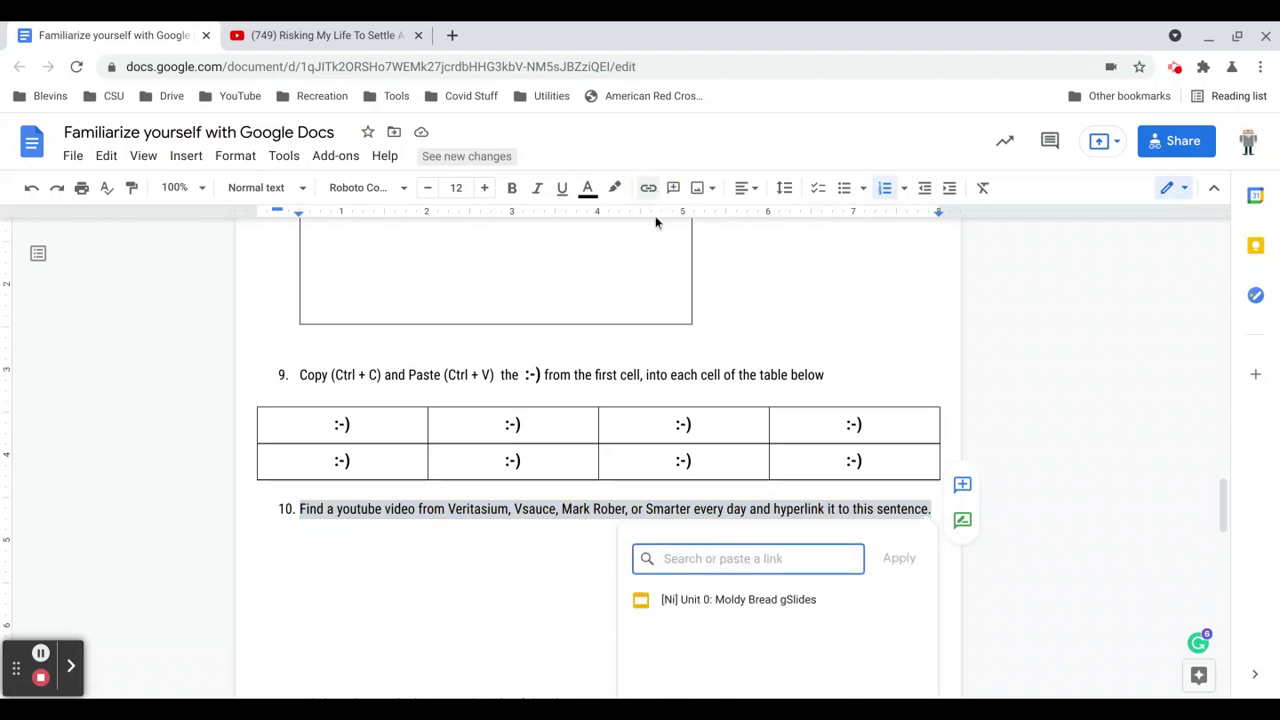
pyautogui.click(735, 562)
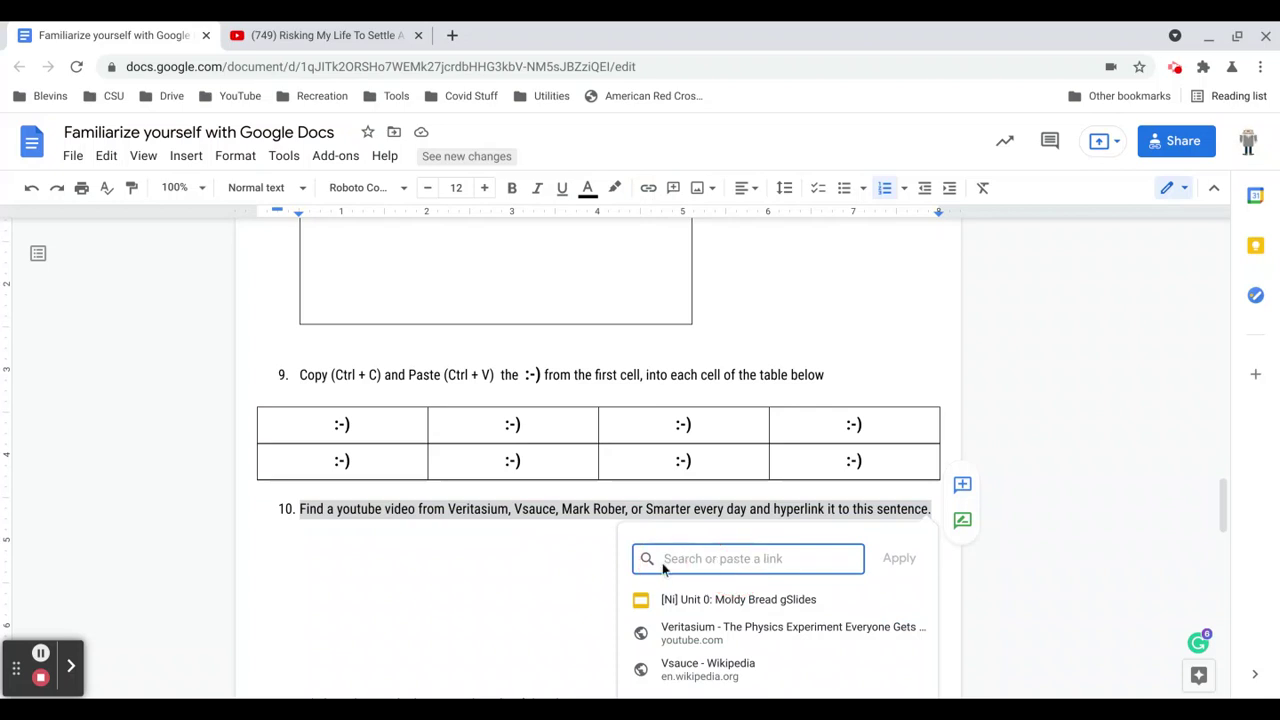
pyautogui.hotkey('ctrl', 'v')
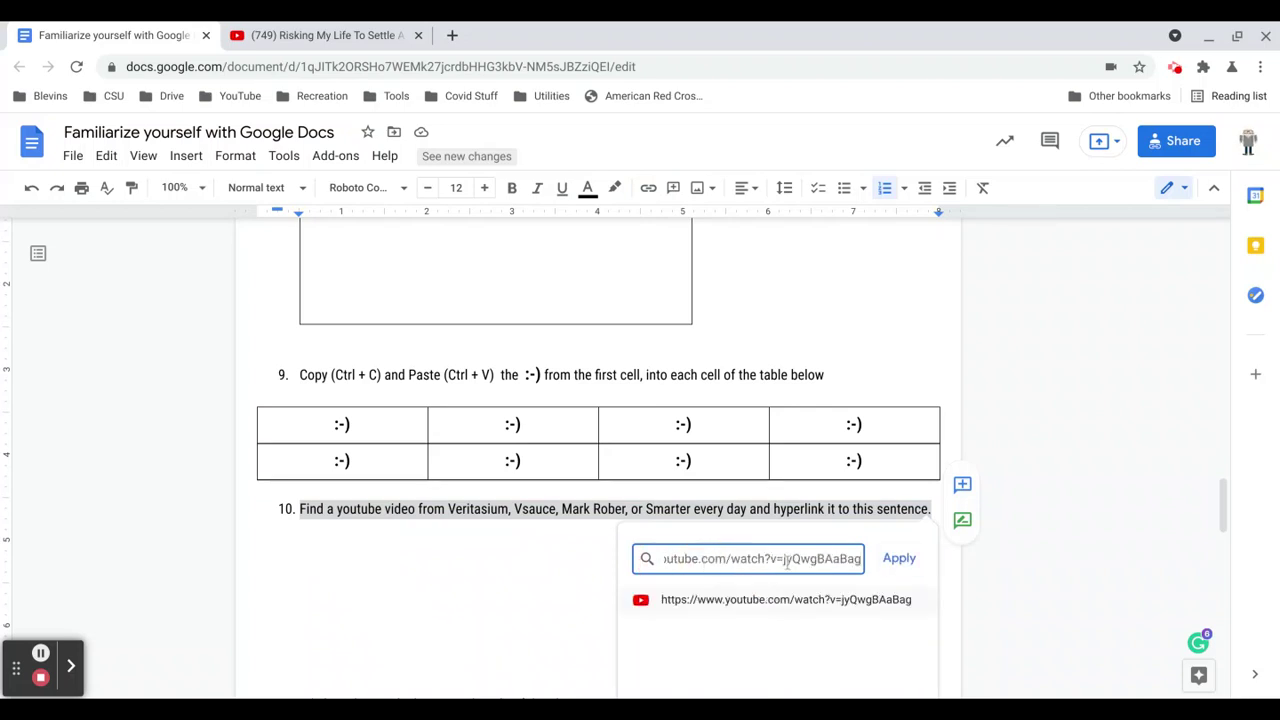
pyautogui.click(900, 561)
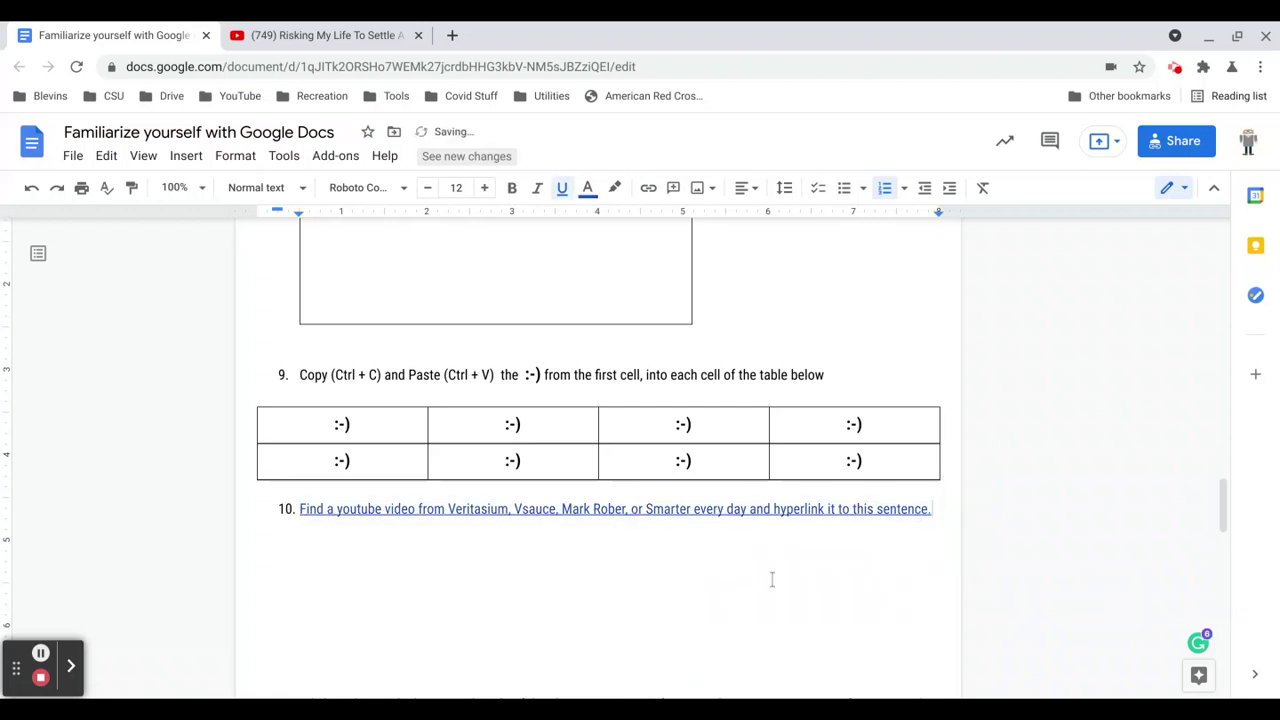
# Check the task 10 link preview, then delete the blank lines before task 11.
pyautogui.click(549, 510)
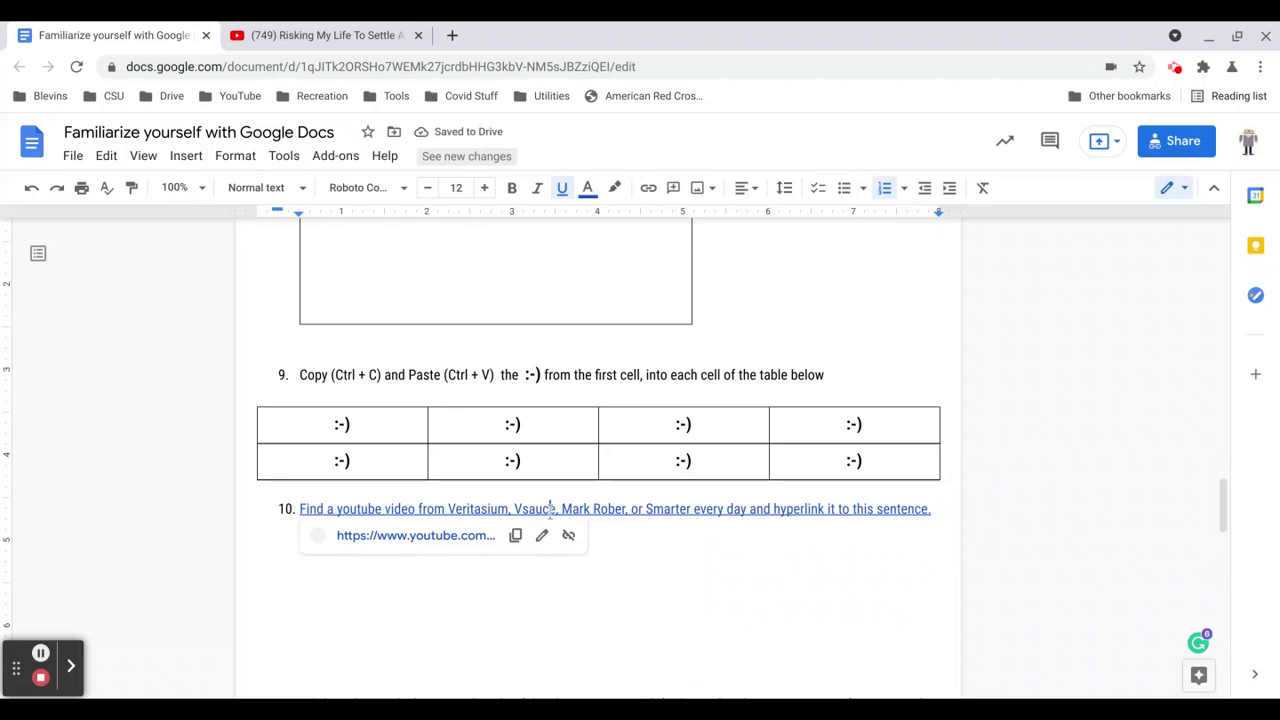
pyautogui.scroll(-1, 415, 540)
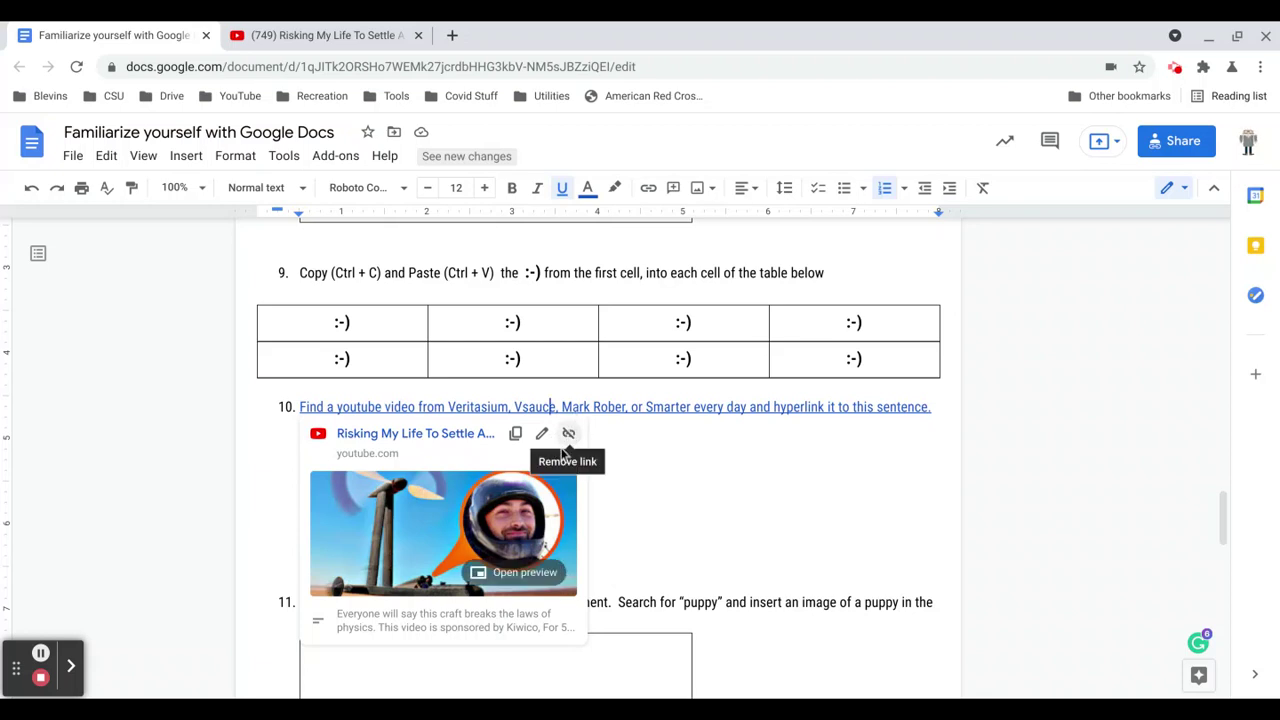
pyautogui.click(623, 451)
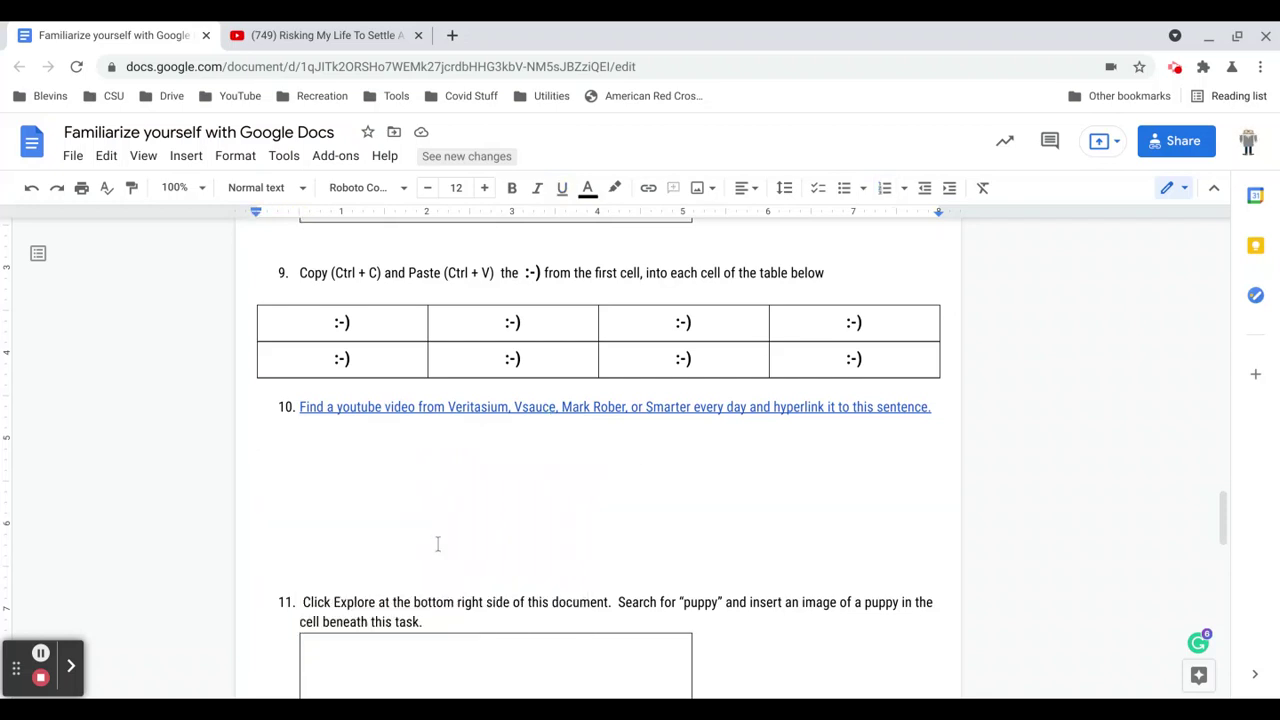
pyautogui.scroll(-3, 433, 543)
pyautogui.press('BackSpace')
pyautogui.press('BackSpace')
pyautogui.press('BackSpace')
pyautogui.press('BackSpace')
pyautogui.press('BackSpace')
pyautogui.press('BackSpace')
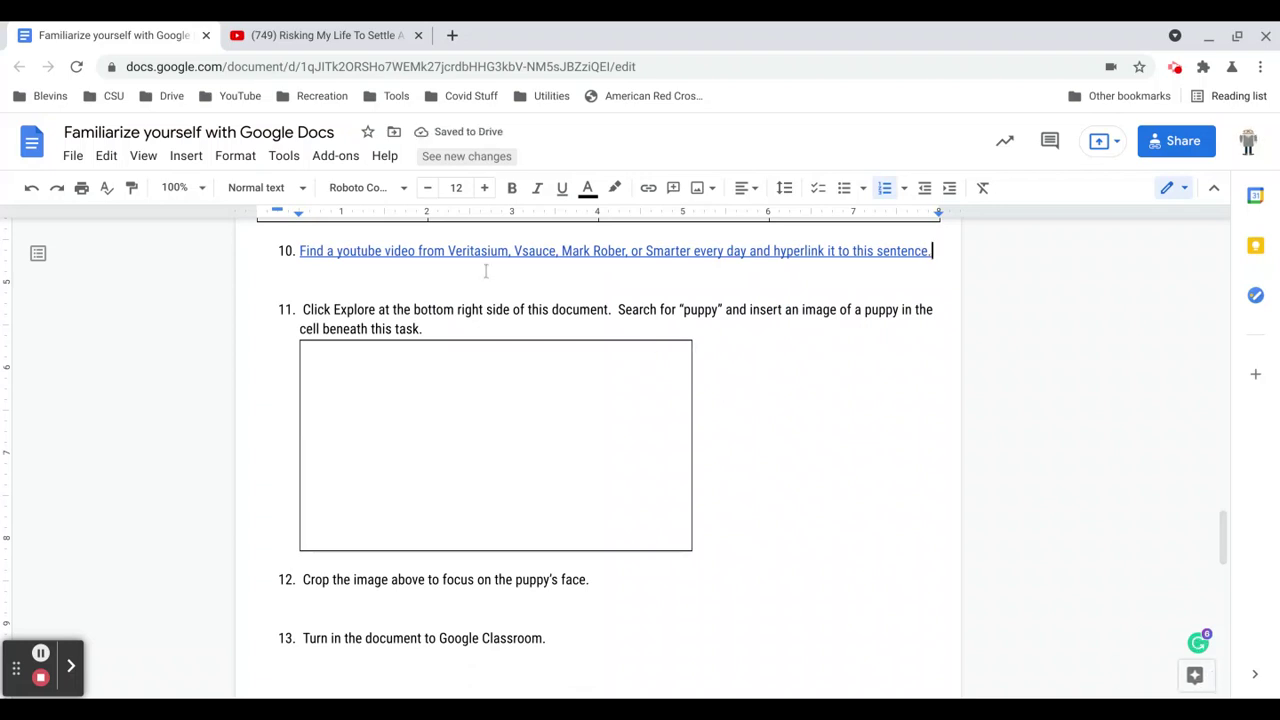
# Insert the first grey-and-white puppy image from an Explore search for 'puppy' into task 11's cell.
pyautogui.click(562, 390)
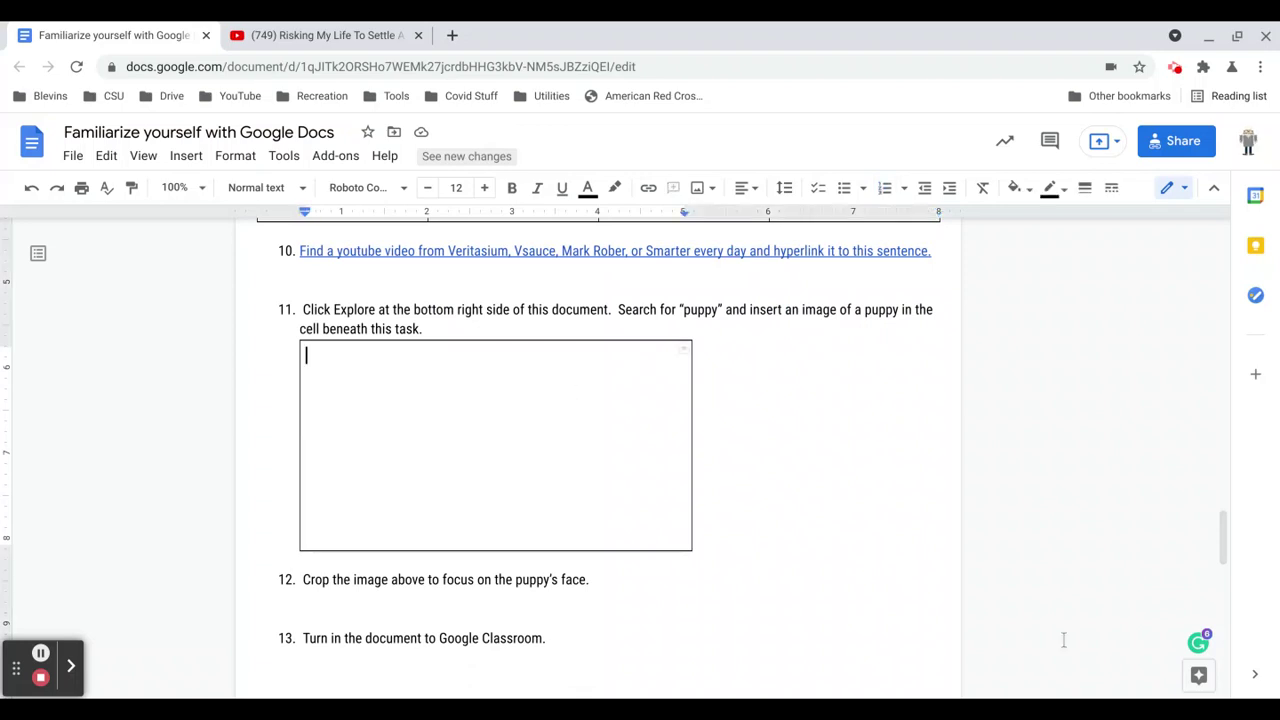
pyautogui.click(1196, 676)
pyautogui.write('puppy')
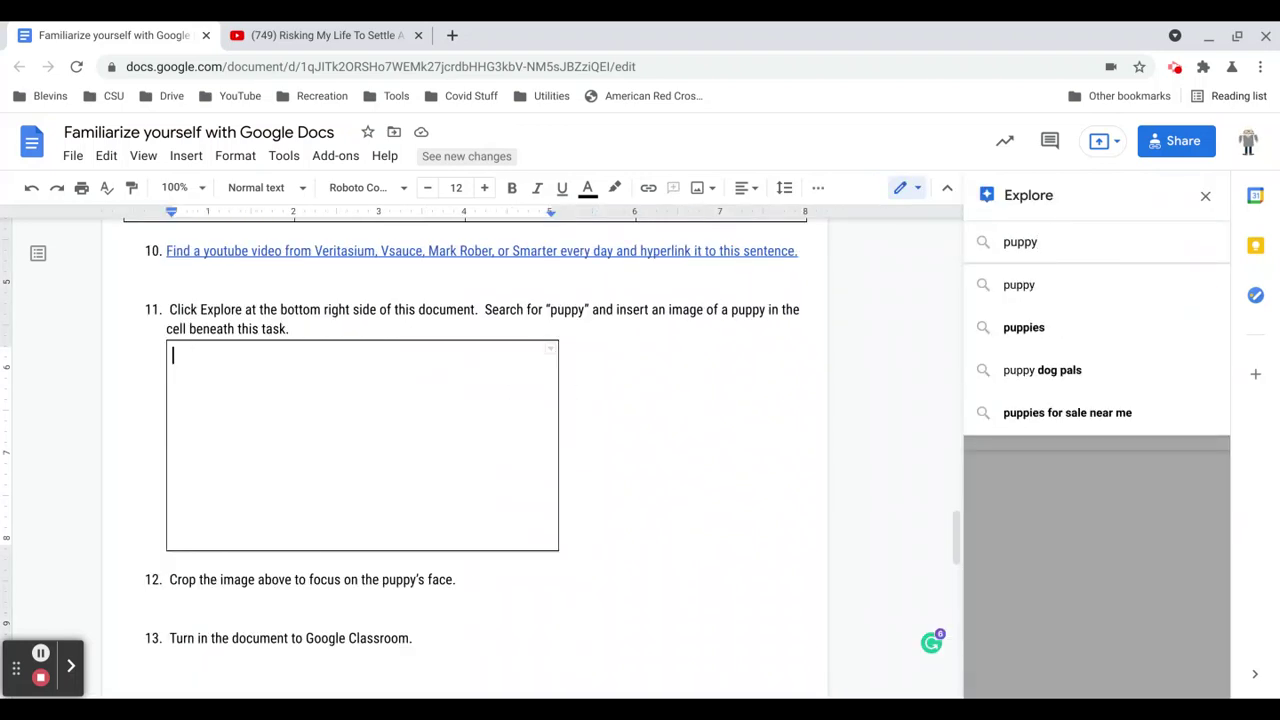
pyautogui.press('Return')
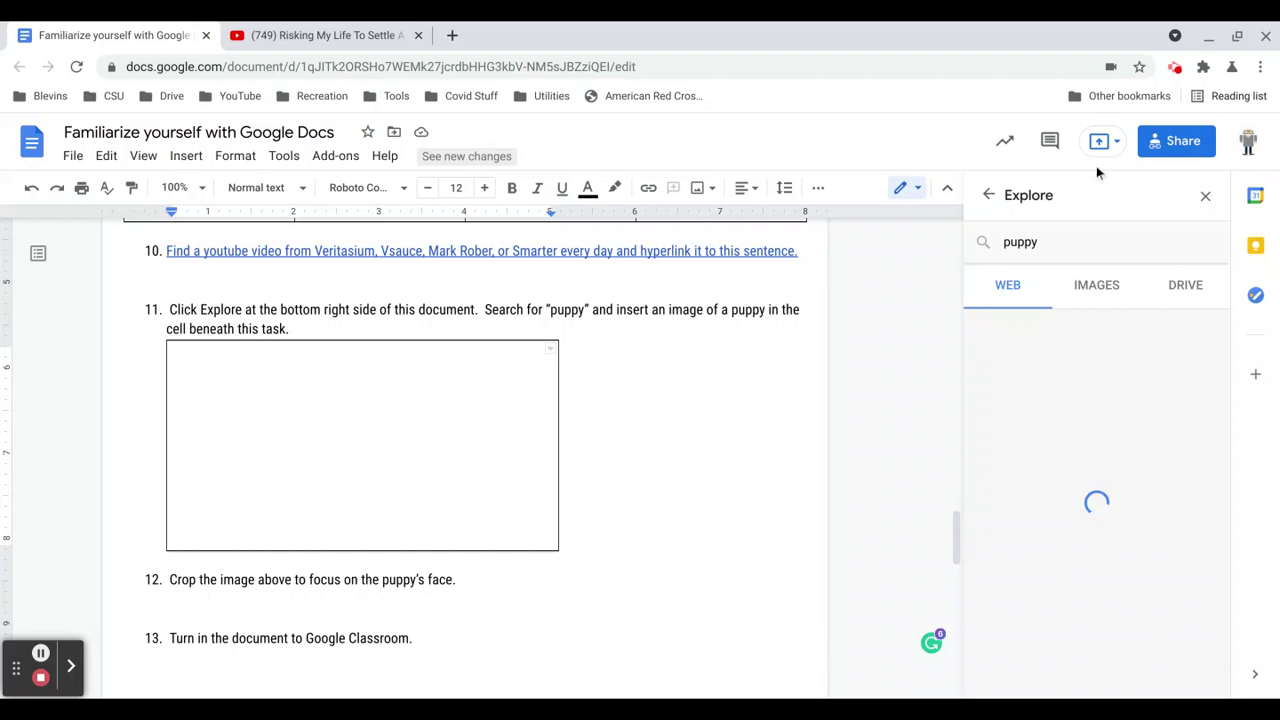
pyautogui.click(1097, 287)
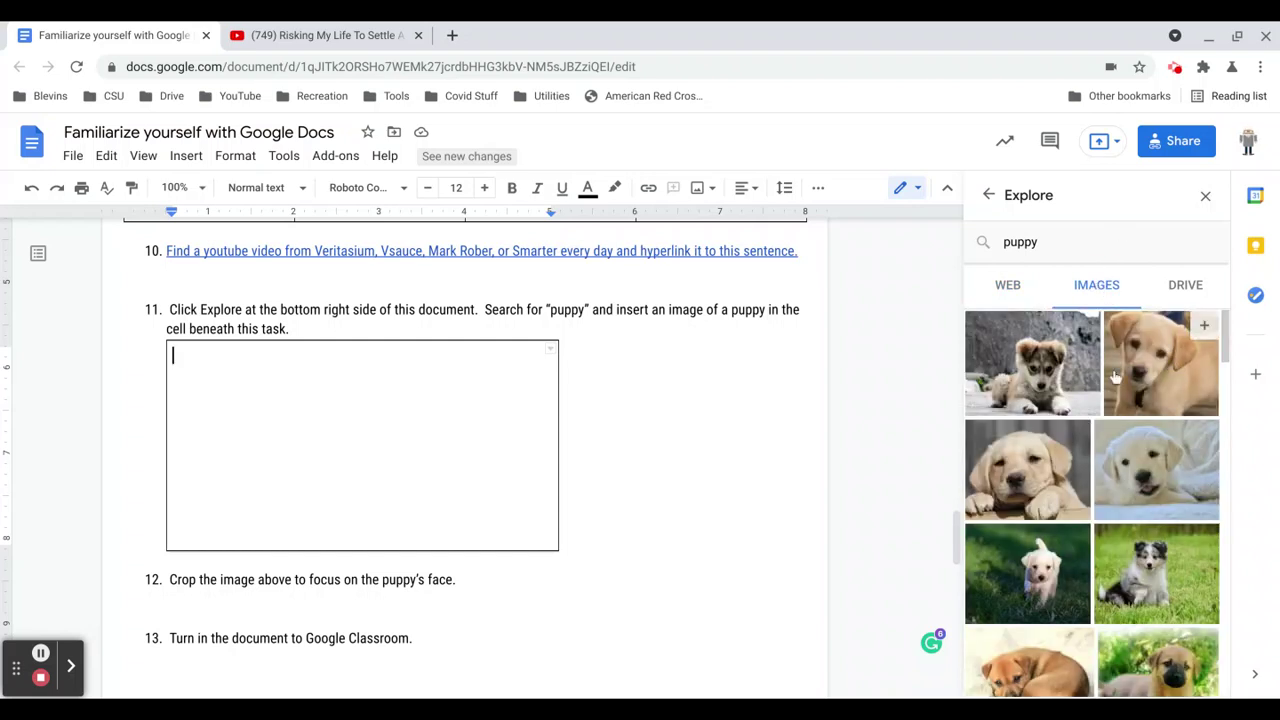
pyautogui.click(1086, 325)
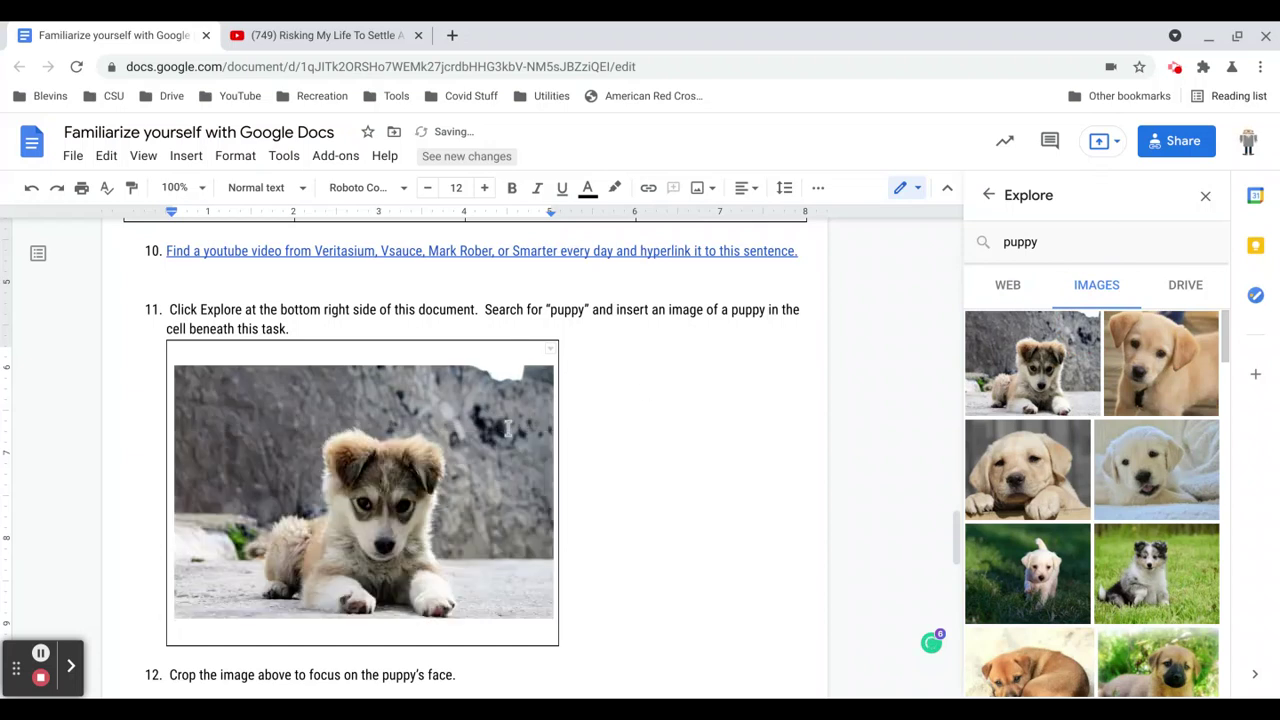
pyautogui.scroll(-1, 508, 428)
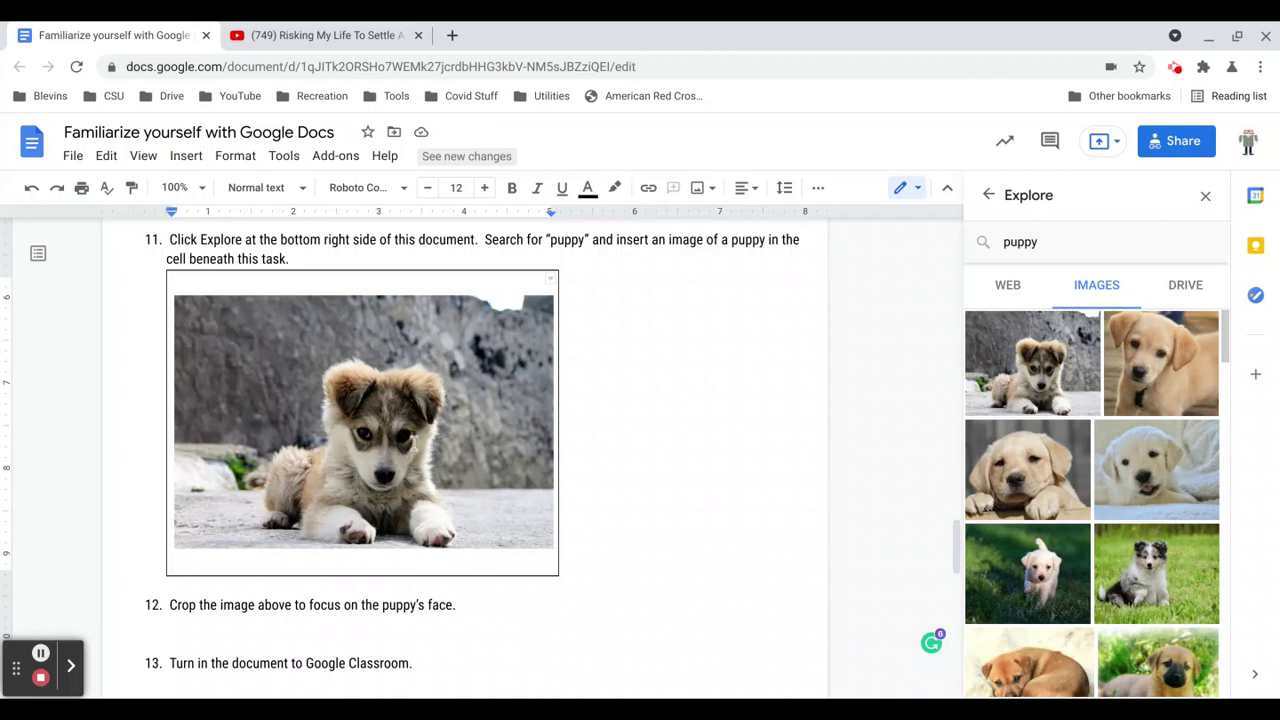
# Crop the puppy photo's left, right and bottom edges to a close-up of its face.
pyautogui.click(466, 427)
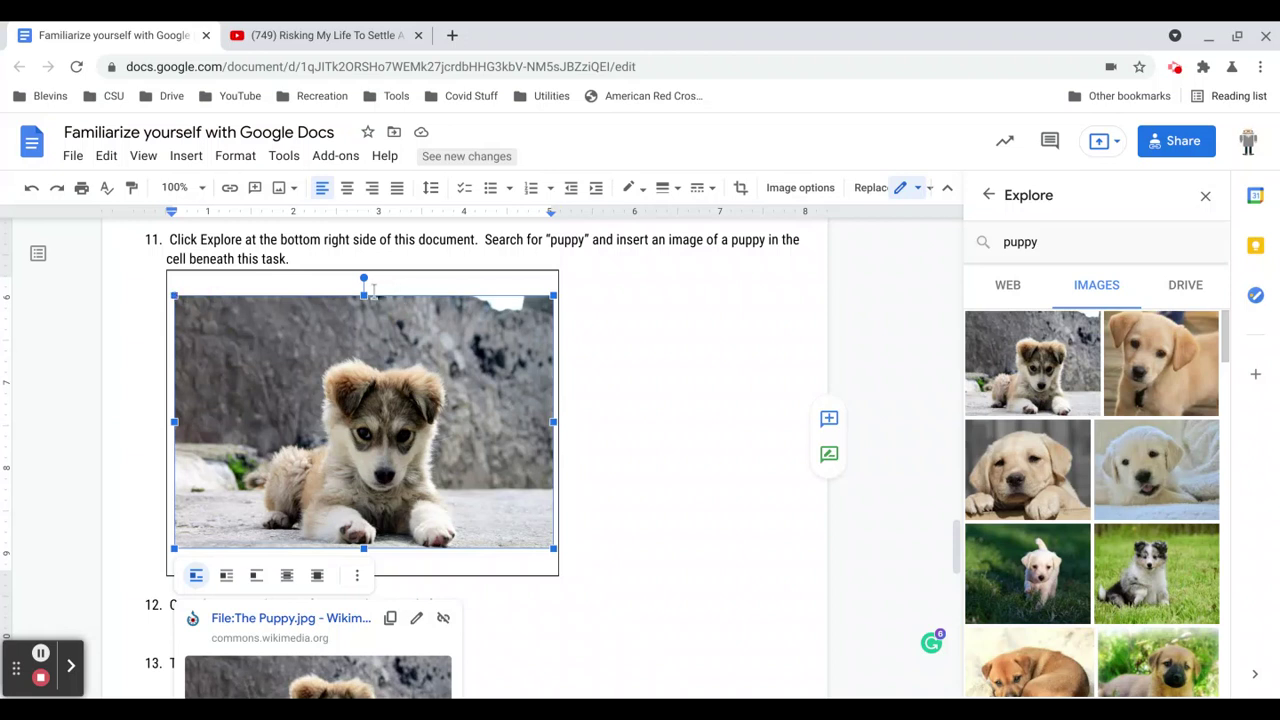
pyautogui.click(605, 351)
pyautogui.doubleClick(418, 355)
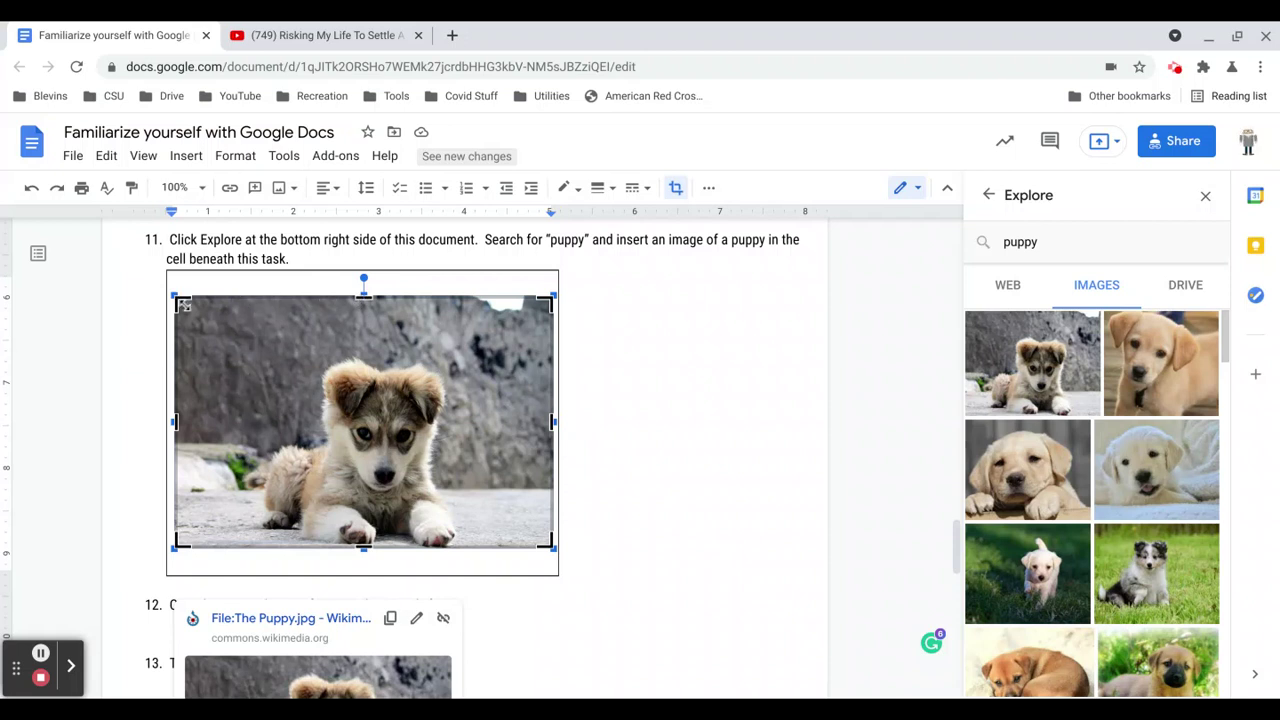
pyautogui.moveTo(183, 300); pyautogui.dragTo(316, 352)
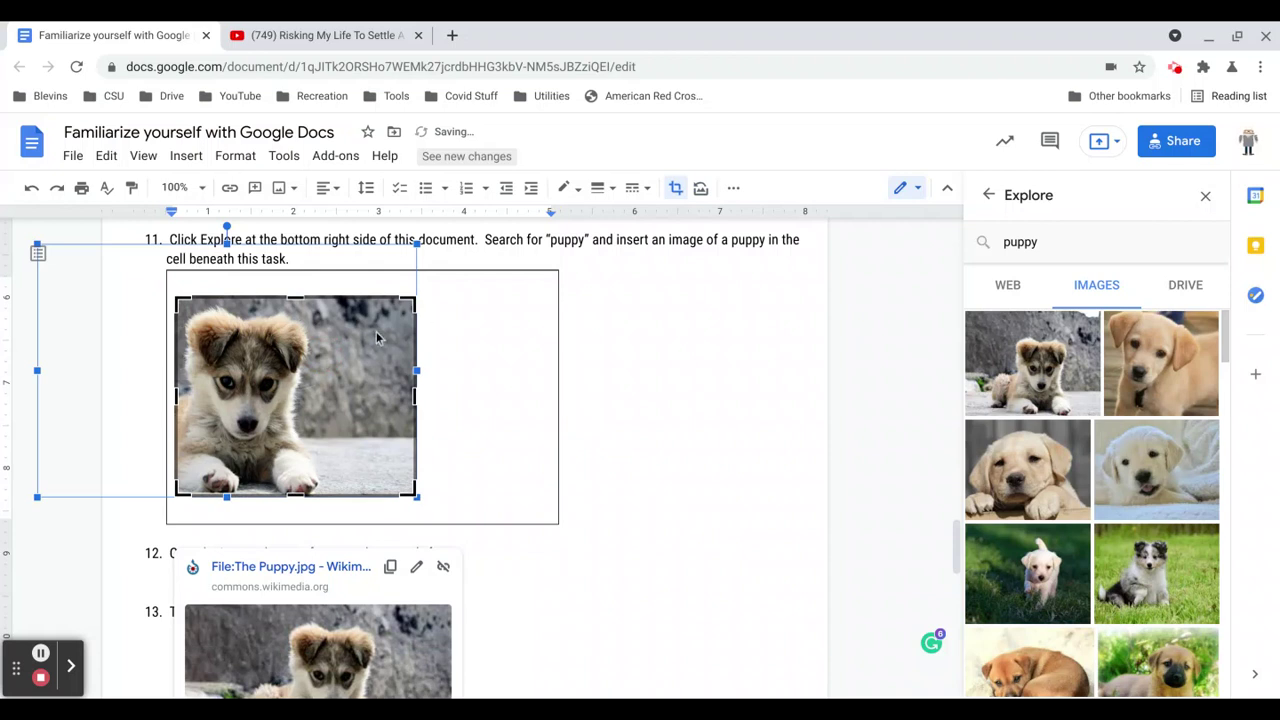
pyautogui.moveTo(410, 307); pyautogui.dragTo(313, 312)
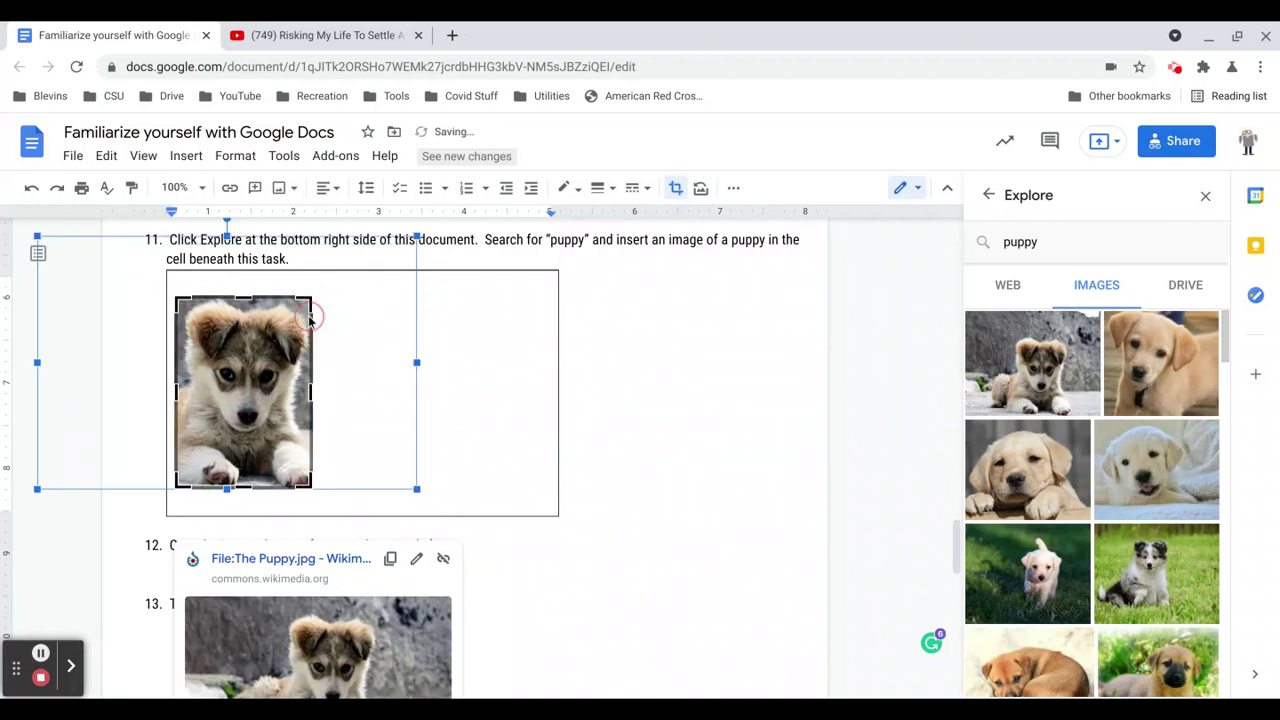
pyautogui.moveTo(303, 482); pyautogui.dragTo(316, 437)
pyautogui.click(610, 422)
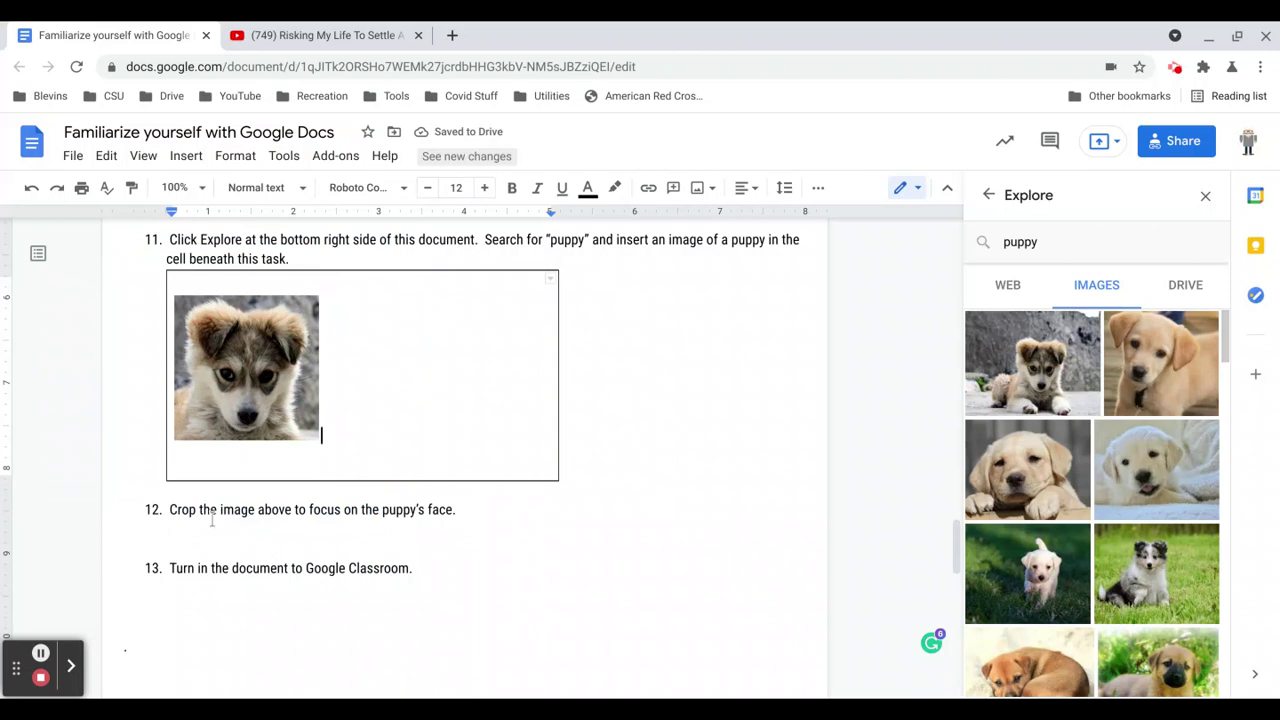
# Close the Explore side panel and return to the top of the webquest document.
pyautogui.scroll(-1, 212, 520)
pyautogui.scroll(-1, 172, 475)
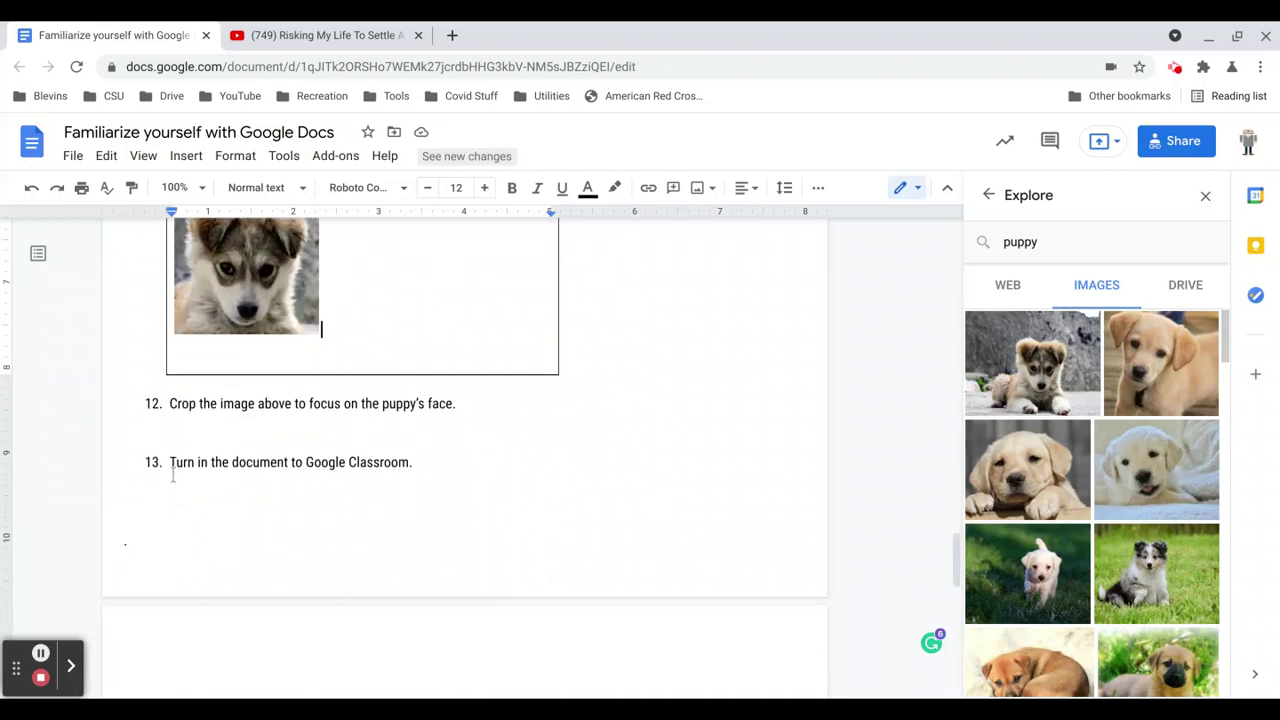
pyautogui.scroll(2, 172, 475)
pyautogui.scroll(1, 517, 471)
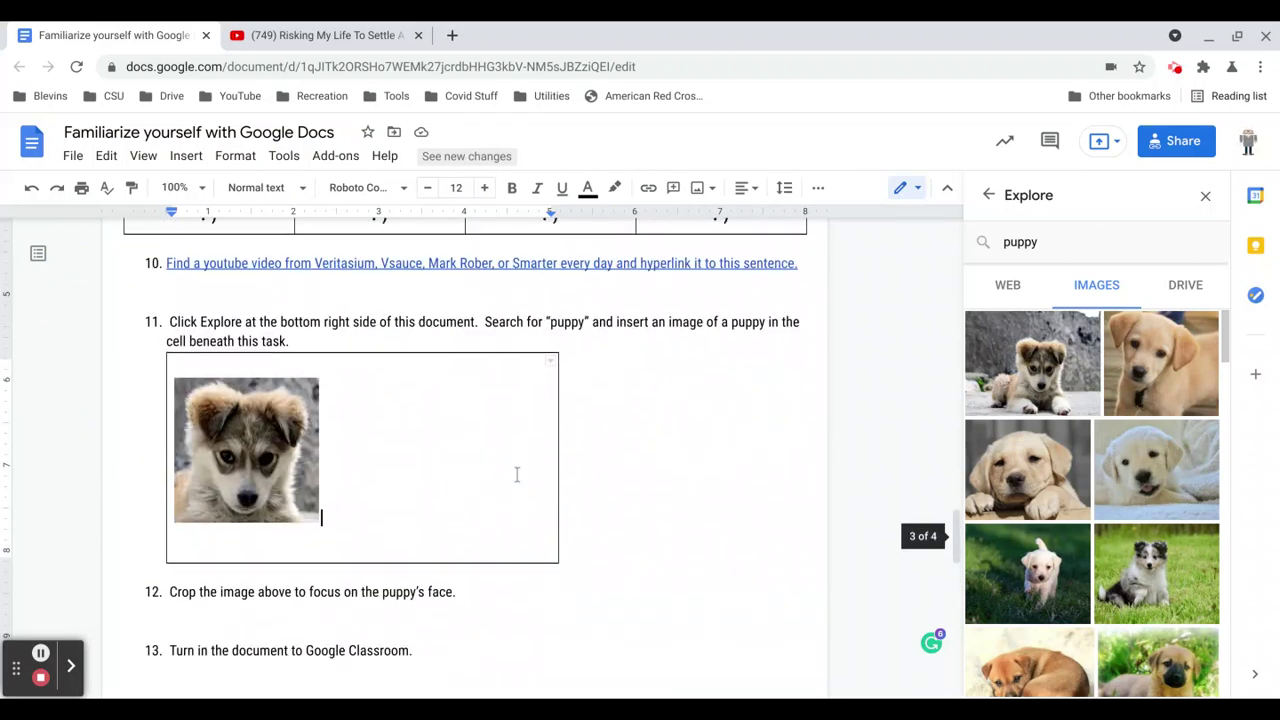
pyautogui.click(1205, 196)
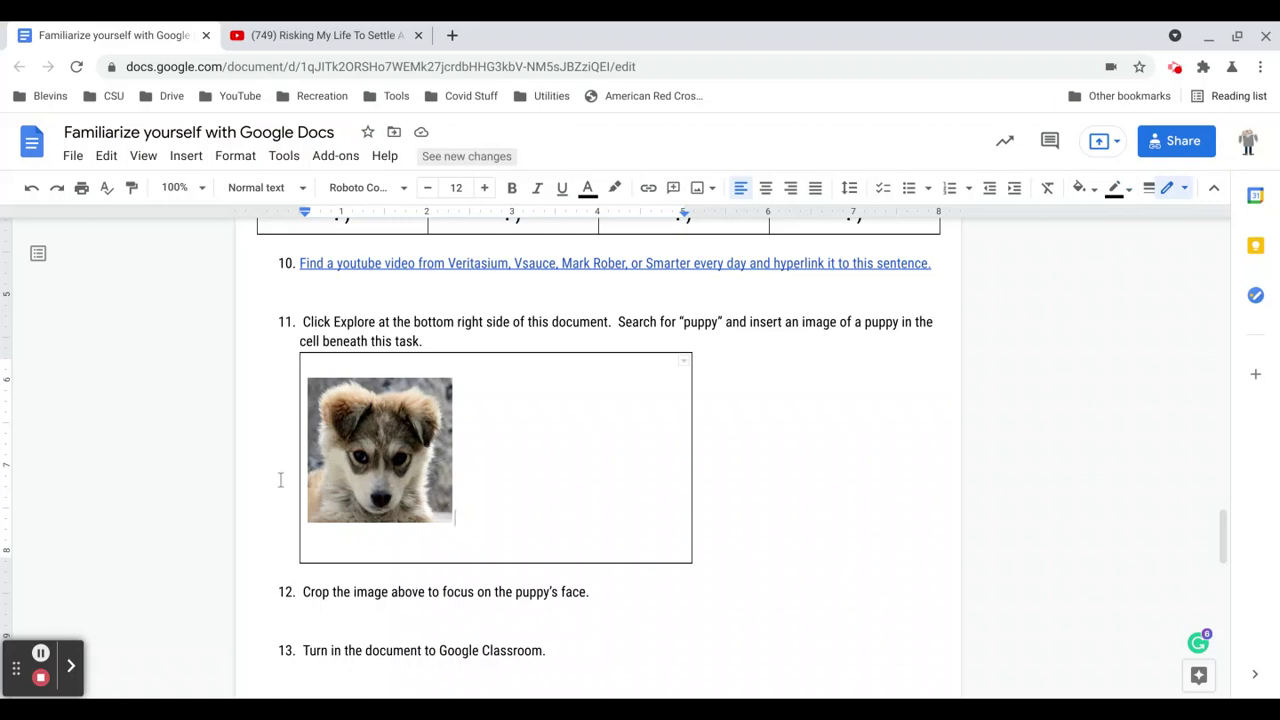
pyautogui.scroll(10, 281, 480)
pyautogui.scroll(10, 281, 480)
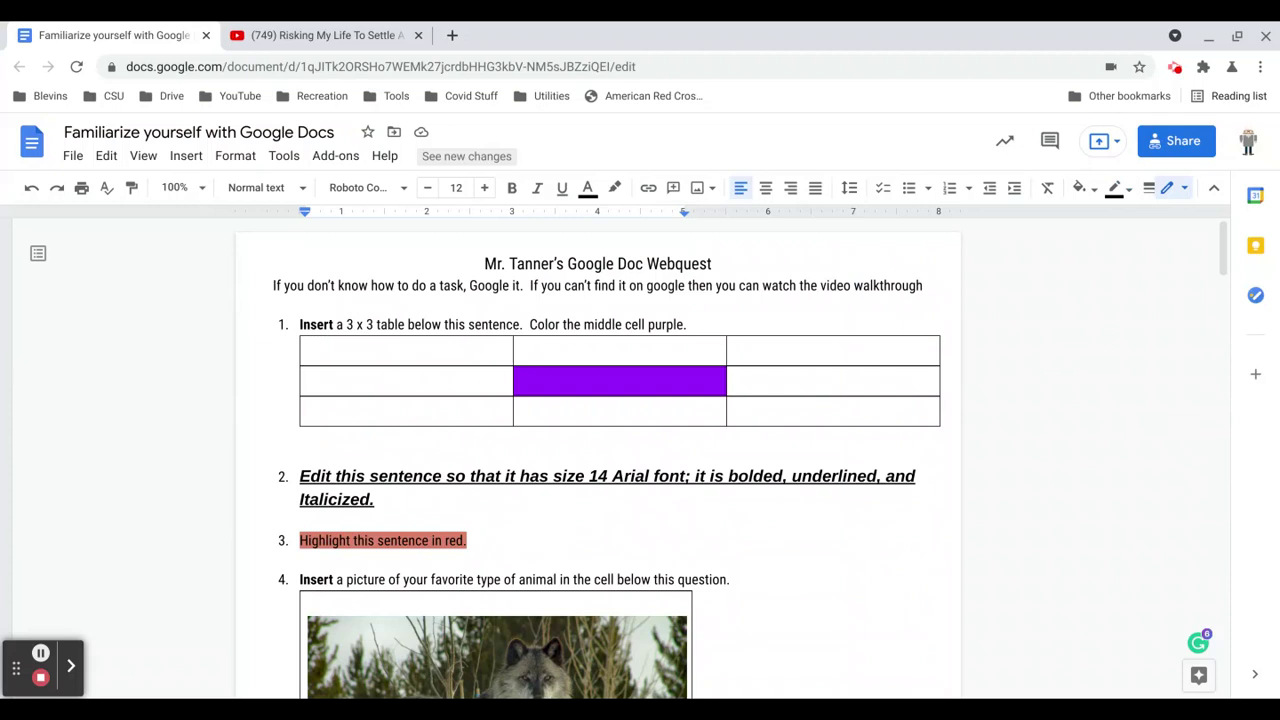
pyautogui.click(70, 160)
pyautogui.moveTo(143, 156)
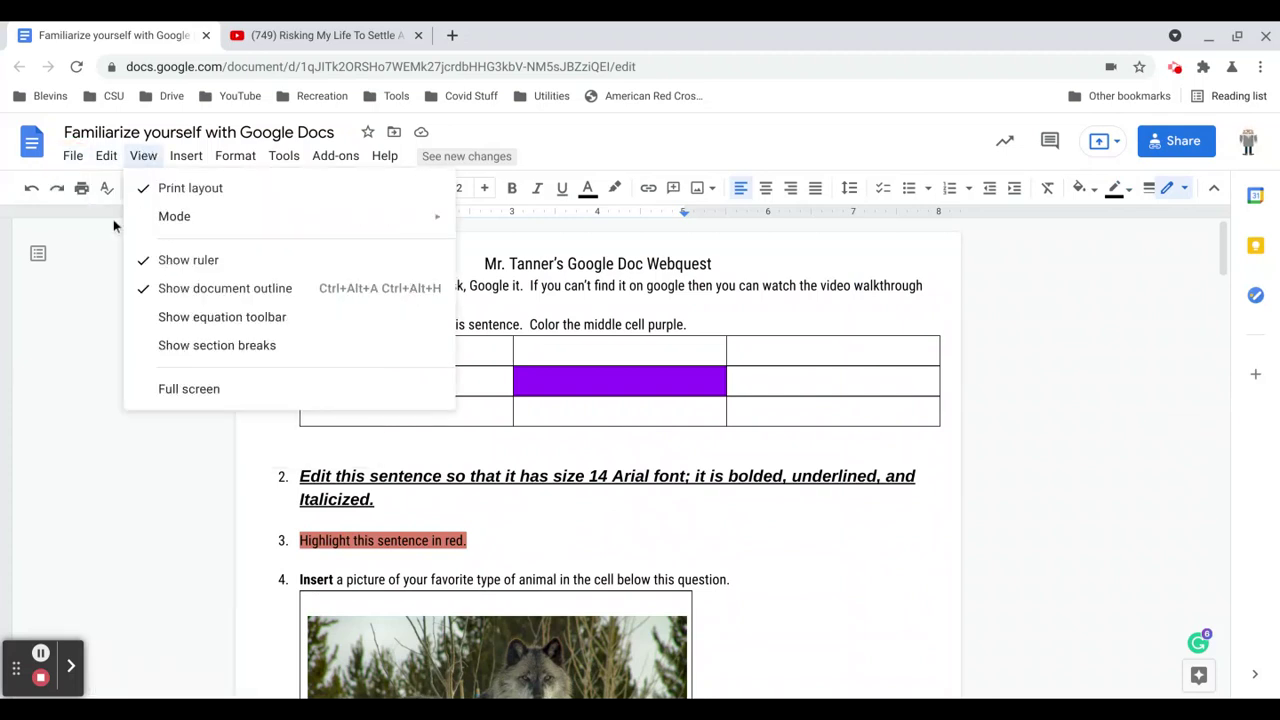
pyautogui.click(70, 156)
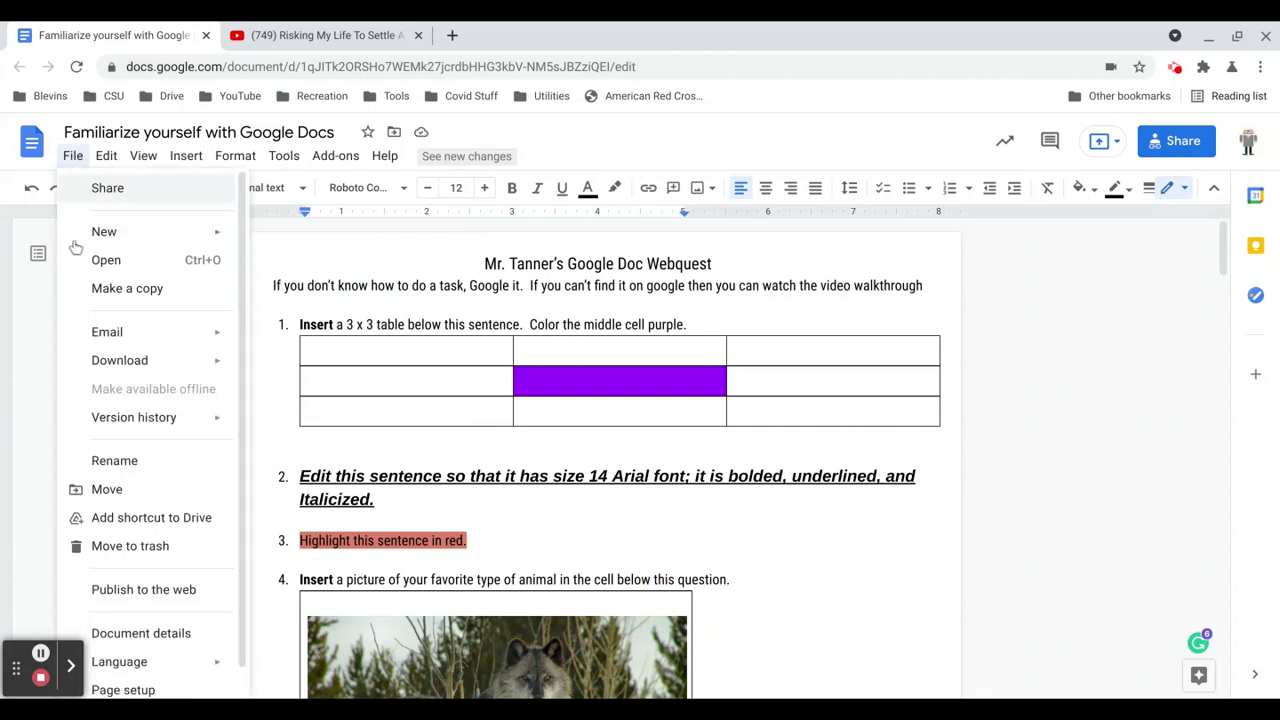
pyautogui.moveTo(107, 162)
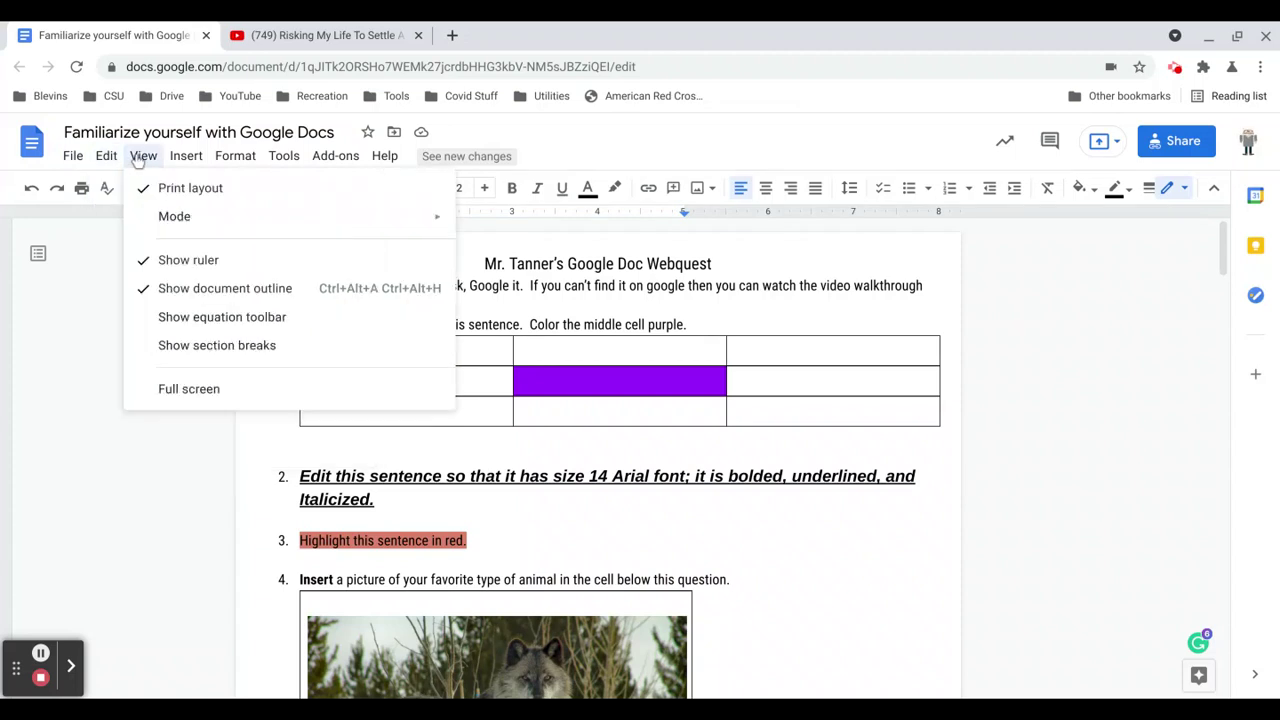
pyautogui.moveTo(179, 162)
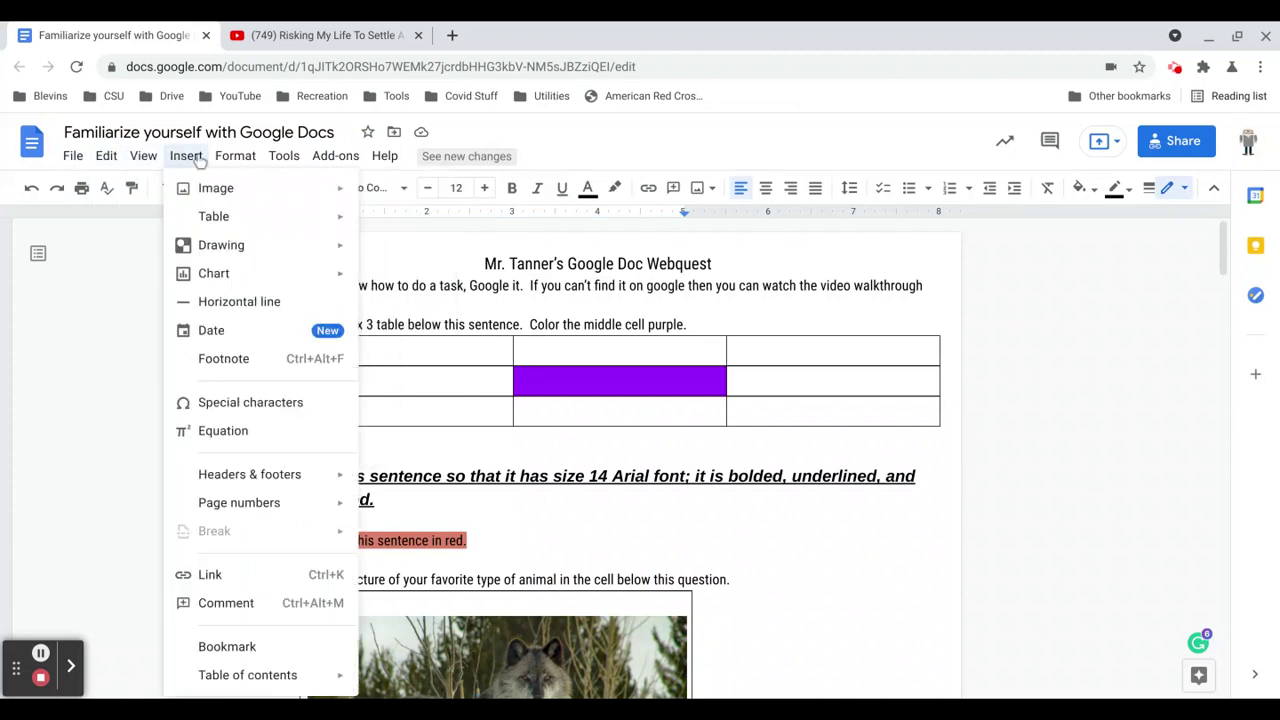
pyautogui.moveTo(236, 161)
pyautogui.moveTo(279, 161)
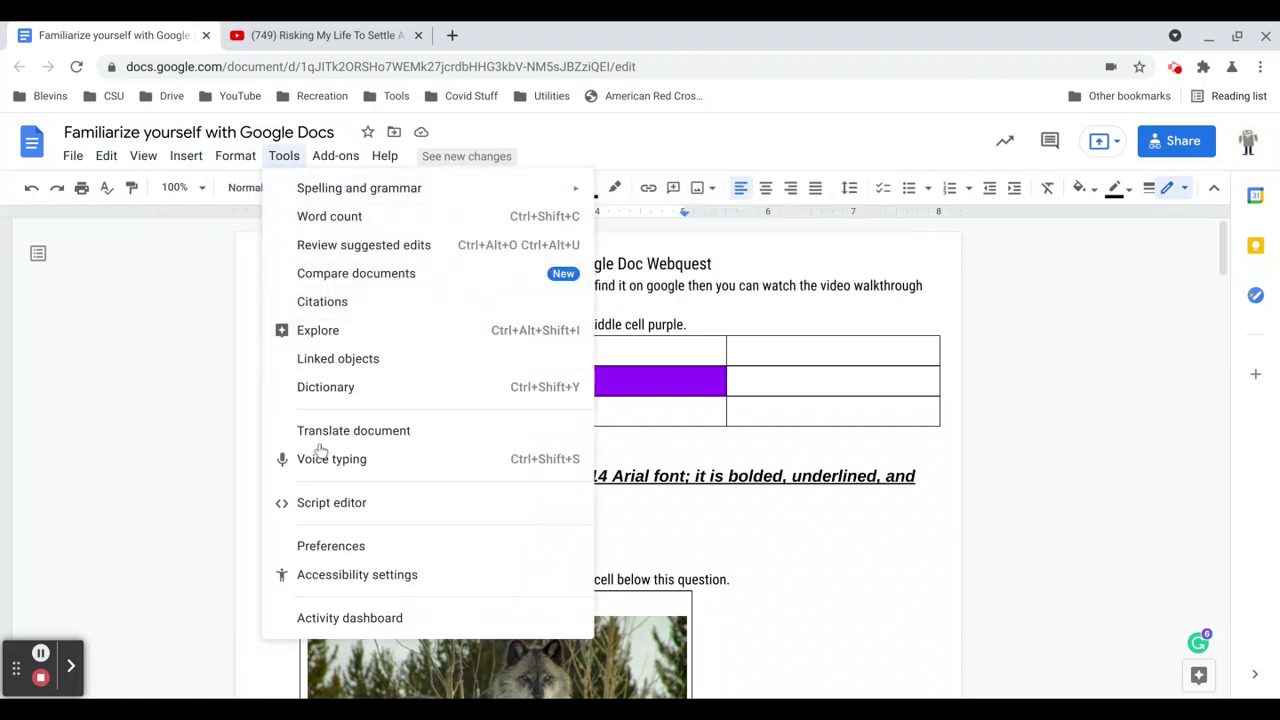
pyautogui.moveTo(328, 160)
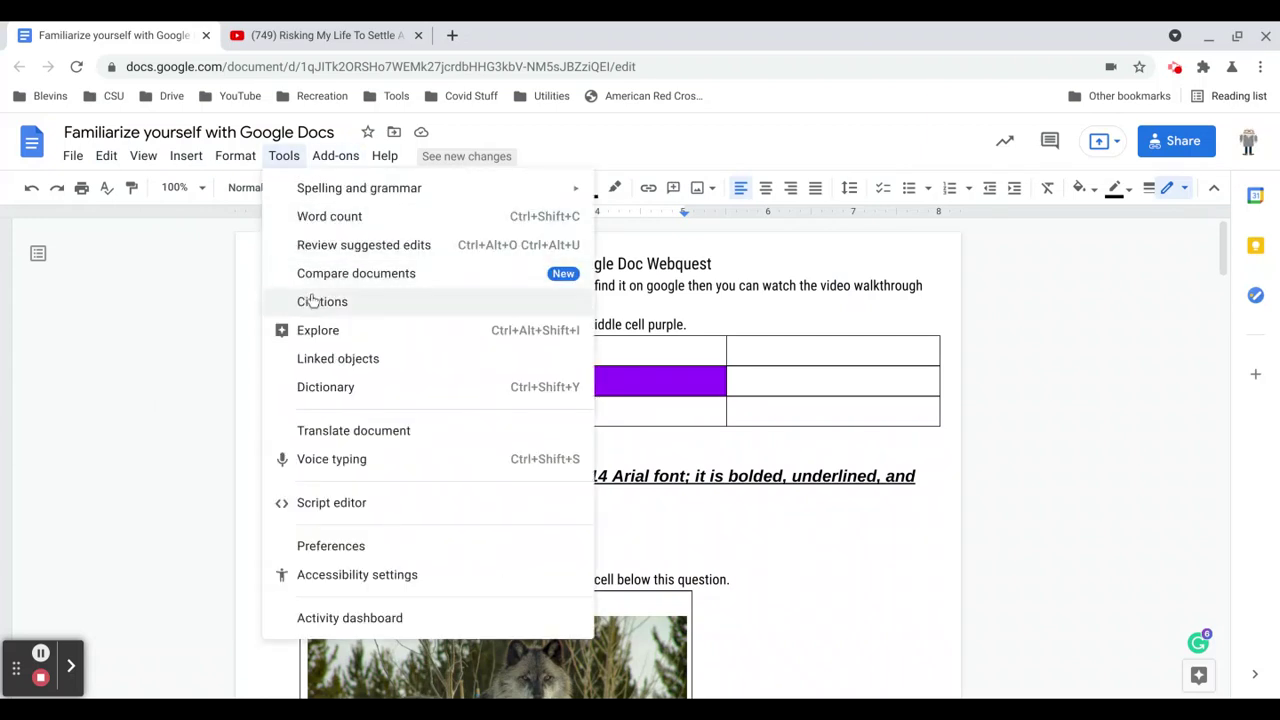
pyautogui.click(138, 401)
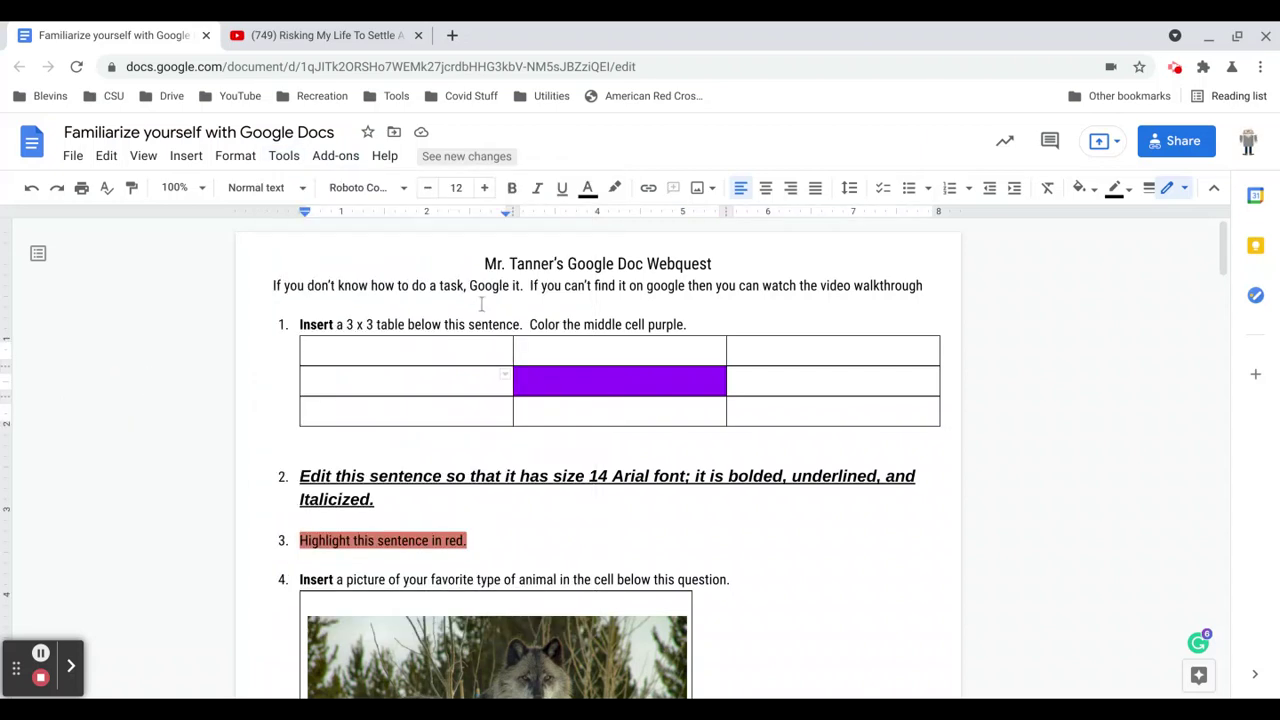